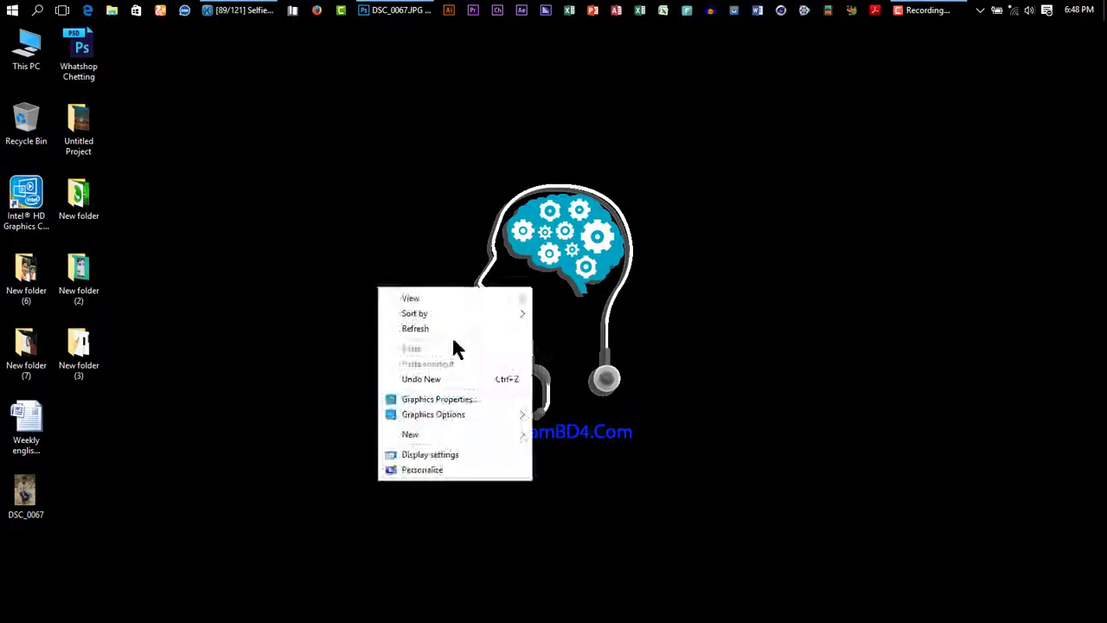
Step: Minimize Photoshop, which holds the cut-out portrait, to get back to the desktop
{"action": "left_click", "coordinate": [450, 337]}
{"action": "scroll", "coordinate": [343, 314], "scroll_direction": "down", "scroll_amount": 3}
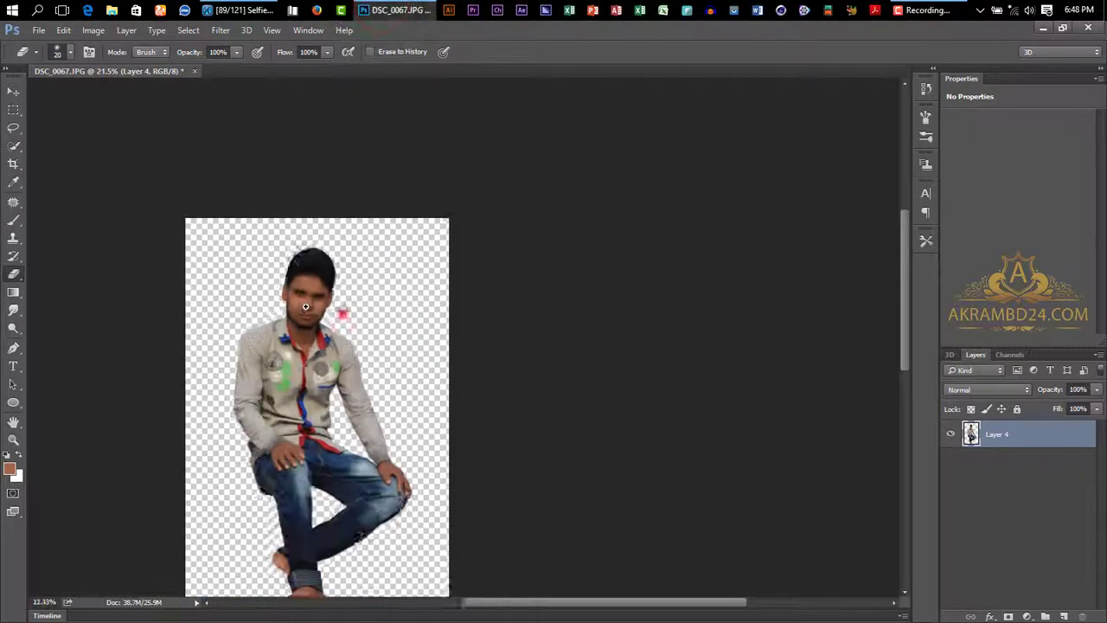
{"action": "scroll", "coordinate": [344, 314], "scroll_direction": "down", "scroll_amount": 2}
{"action": "left_click", "coordinate": [1042, 28]}
Step: Open the New folder (3) assets and open city-png in Photoshop
{"action": "double_click", "coordinate": [79, 350]}
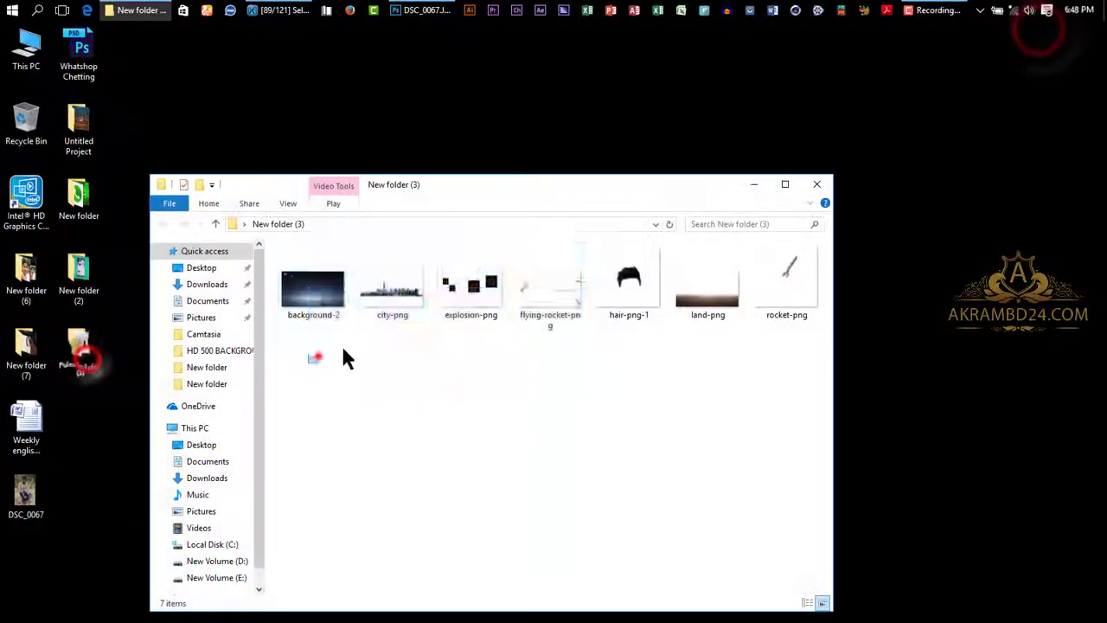
{"action": "left_click_drag", "start_coordinate": [317, 357], "coordinate": [805, 260]}
{"action": "left_click", "coordinate": [517, 435]}
{"action": "left_click_drag", "start_coordinate": [394, 294], "coordinate": [395, 74]}
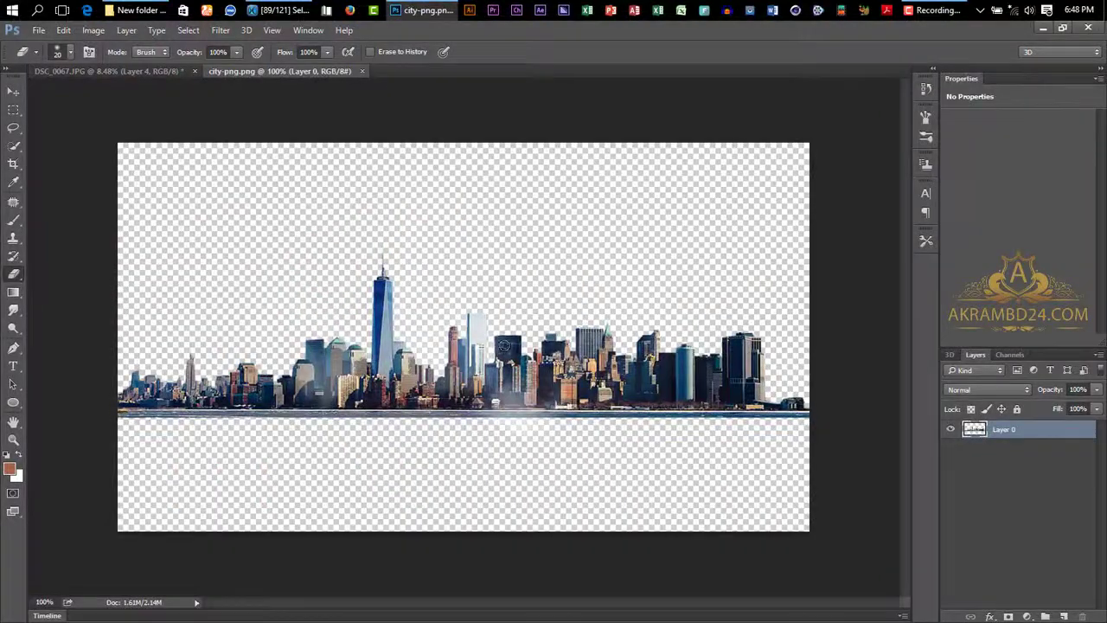
Step: Place background-2 scaled to fill the canvas, beneath the city skyline layer
{"action": "left_click", "coordinate": [139, 10]}
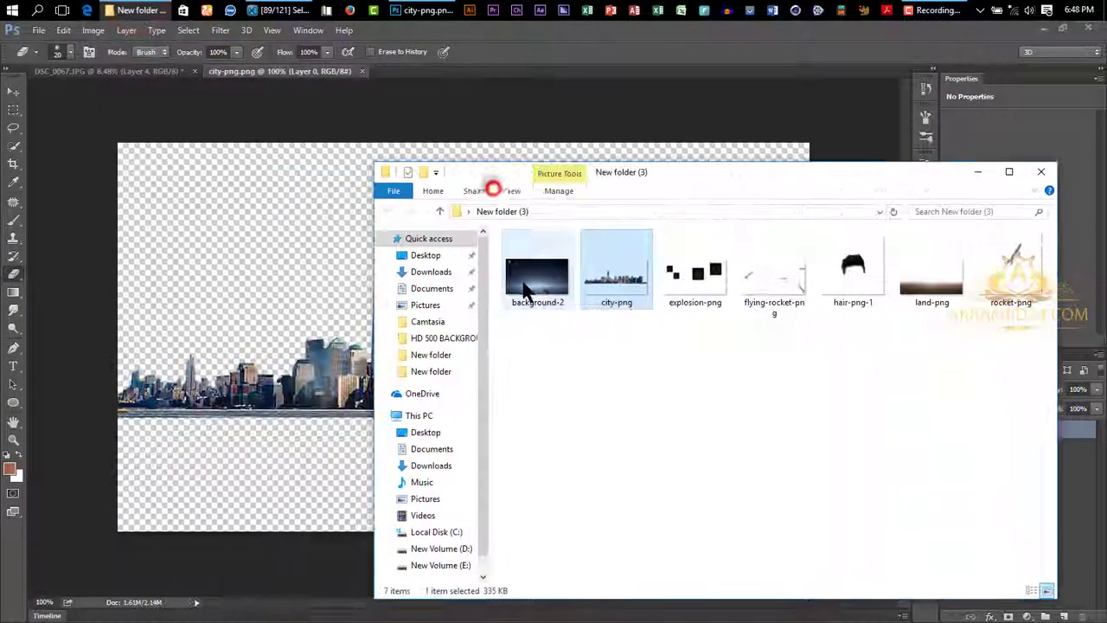
{"action": "left_click_drag", "start_coordinate": [333, 298], "coordinate": [529, 275]}
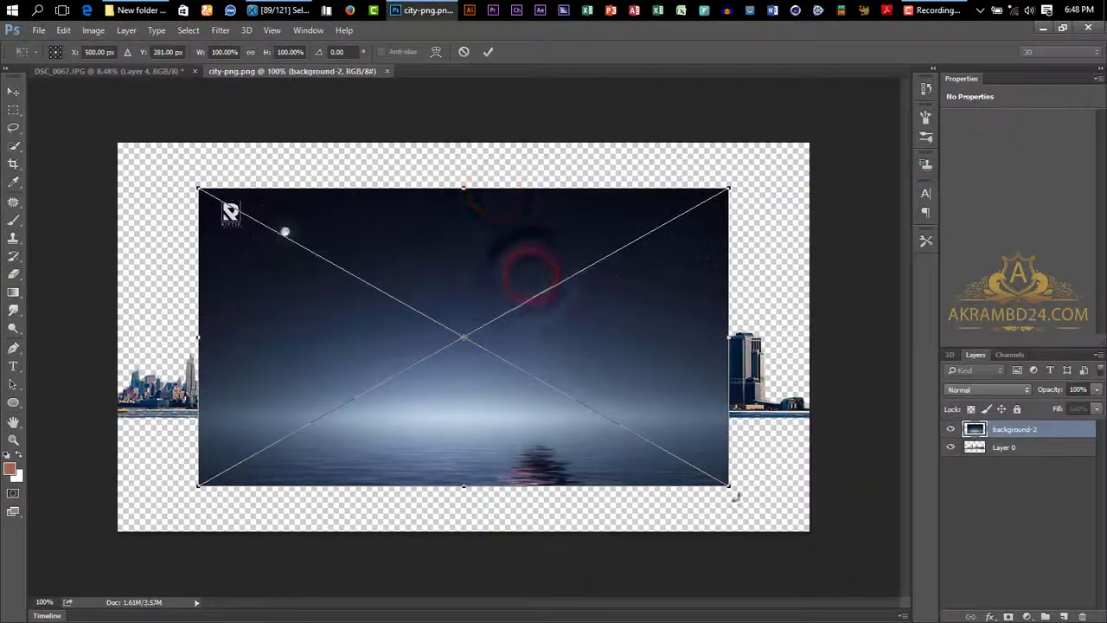
{"action": "left_click_drag", "start_coordinate": [728, 486], "coordinate": [810, 532]}
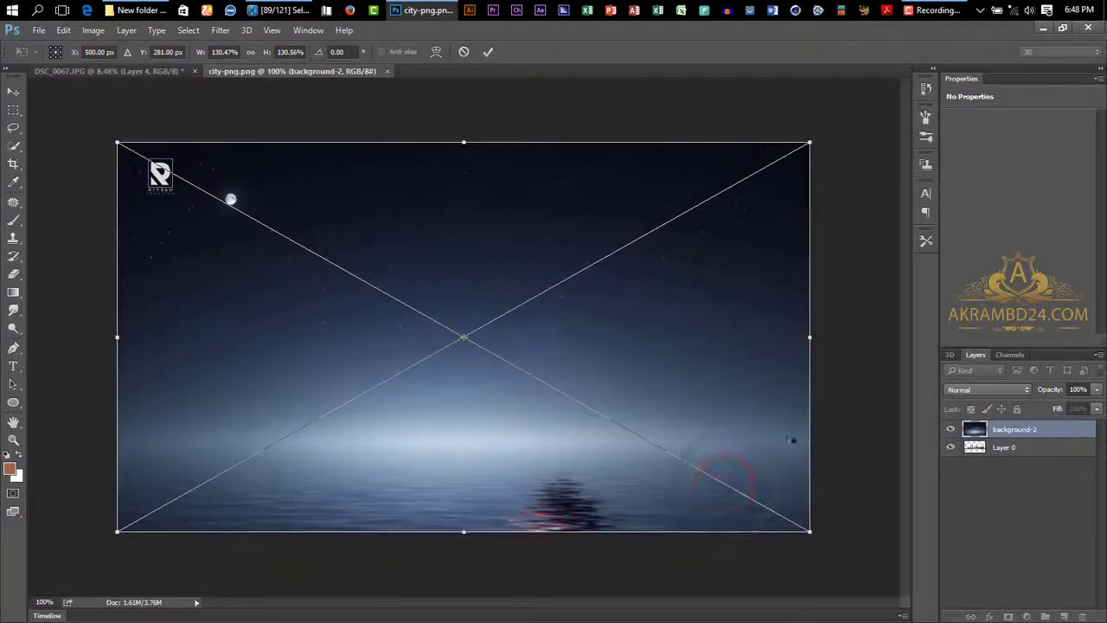
{"action": "left_click", "coordinate": [488, 51]}
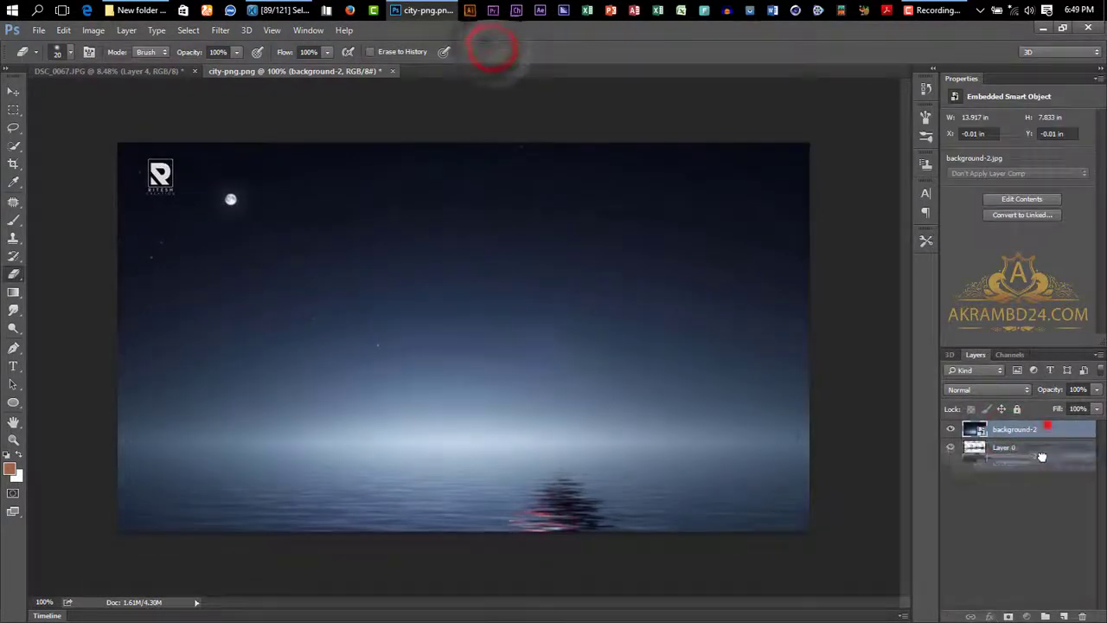
{"action": "left_click_drag", "start_coordinate": [1043, 428], "coordinate": [1043, 455]}
{"action": "scroll", "coordinate": [205, 247], "scroll_direction": "up", "scroll_amount": 5}
{"action": "scroll", "coordinate": [437, 284], "scroll_direction": "down", "scroll_amount": 5}
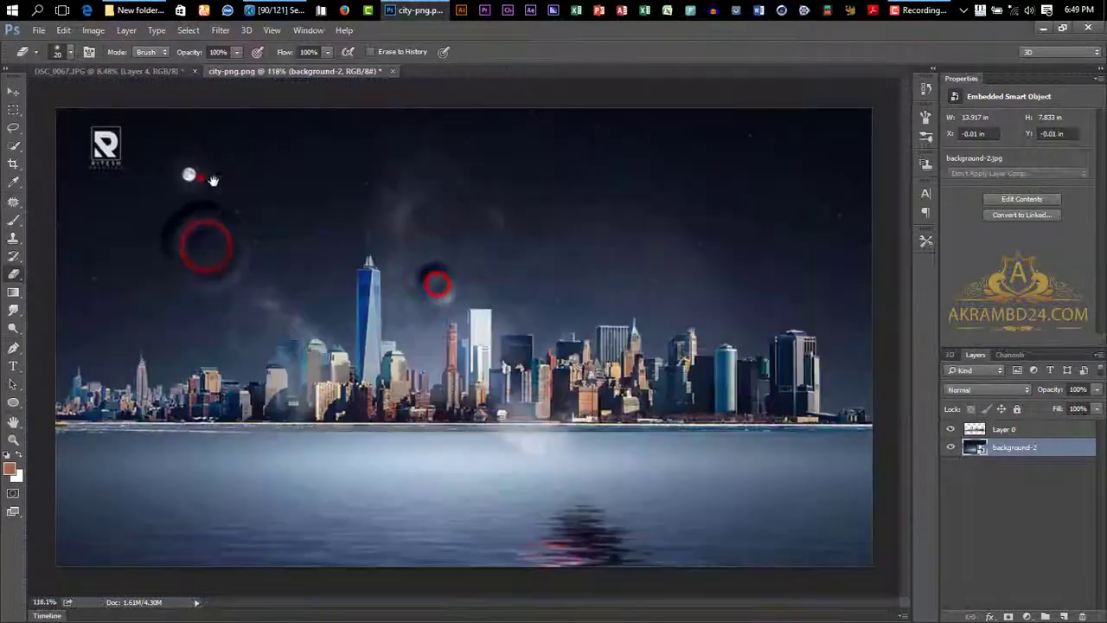
{"action": "scroll", "coordinate": [435, 285], "scroll_direction": "up", "scroll_amount": 3}
Step: Rasterize the background and patch the logo out of the sky
{"action": "left_click", "coordinate": [12, 198]}
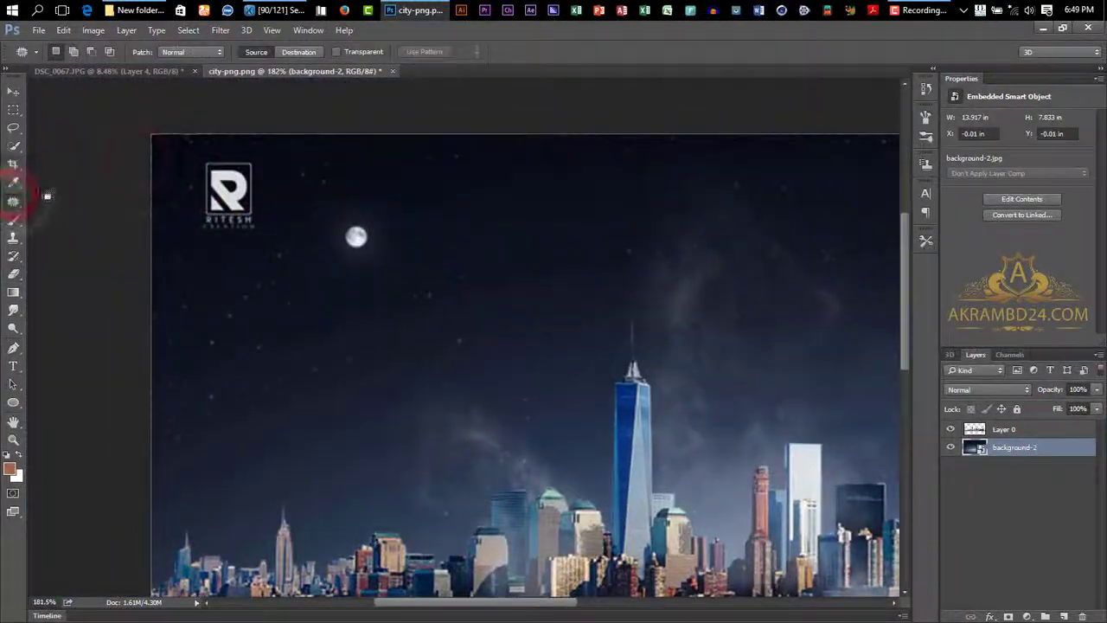
{"action": "left_click", "coordinate": [233, 221]}
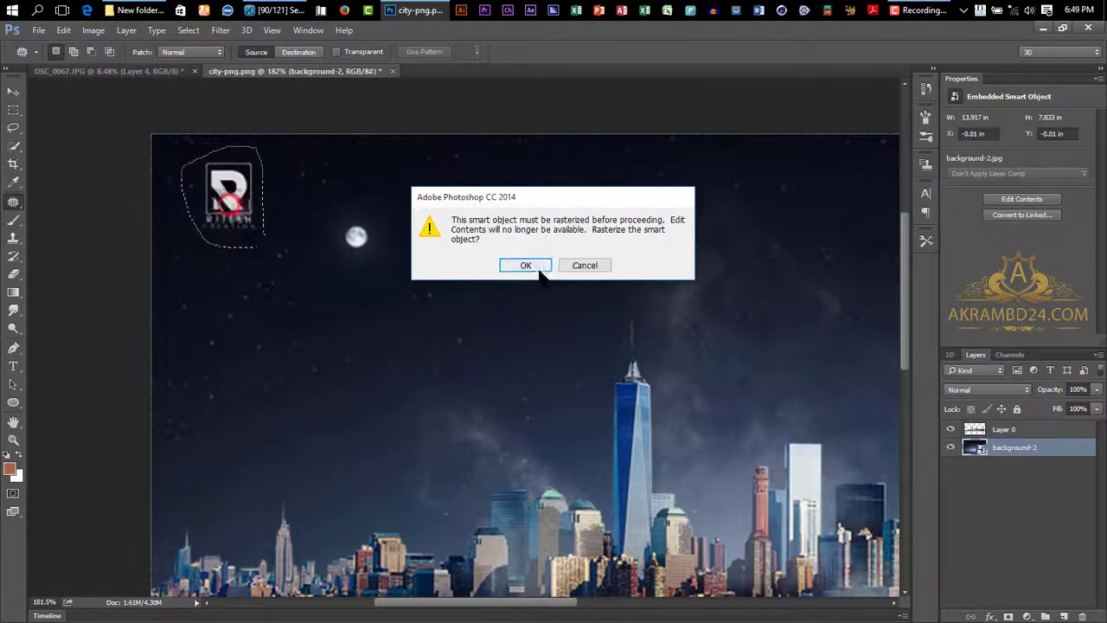
{"action": "left_click", "coordinate": [528, 268]}
{"action": "left_click_drag", "start_coordinate": [223, 190], "coordinate": [507, 218]}
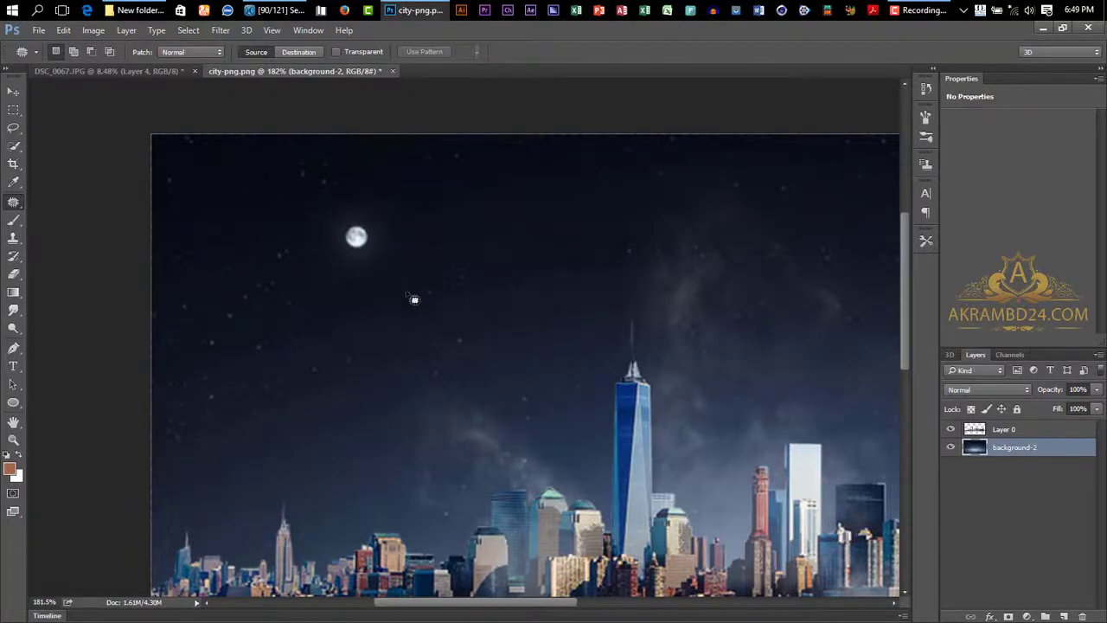
{"action": "scroll", "coordinate": [493, 296], "scroll_direction": "down", "scroll_amount": 4}
{"action": "scroll", "coordinate": [530, 336], "scroll_direction": "down", "scroll_amount": 1}
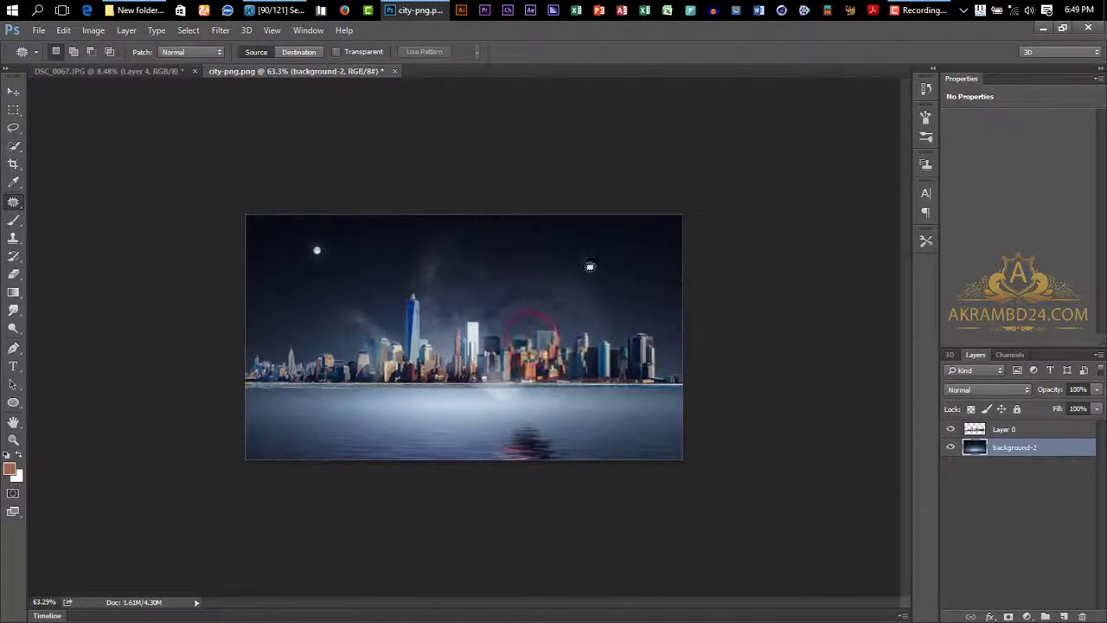
Step: Enlarge the background slightly to about 102%
{"action": "key", "text": "ctrl+t"}
{"action": "left_click_drag", "start_coordinate": [682, 213], "coordinate": [686, 210]}
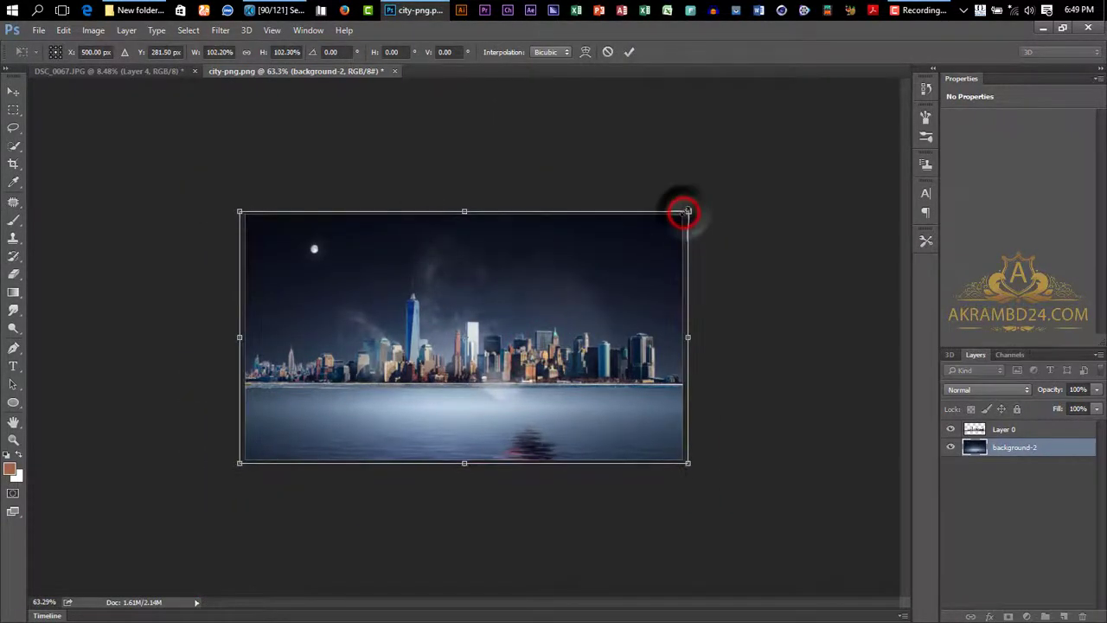
{"action": "left_click", "coordinate": [630, 52]}
Step: Place land-png as the ground below the skyline
{"action": "left_click", "coordinate": [137, 10]}
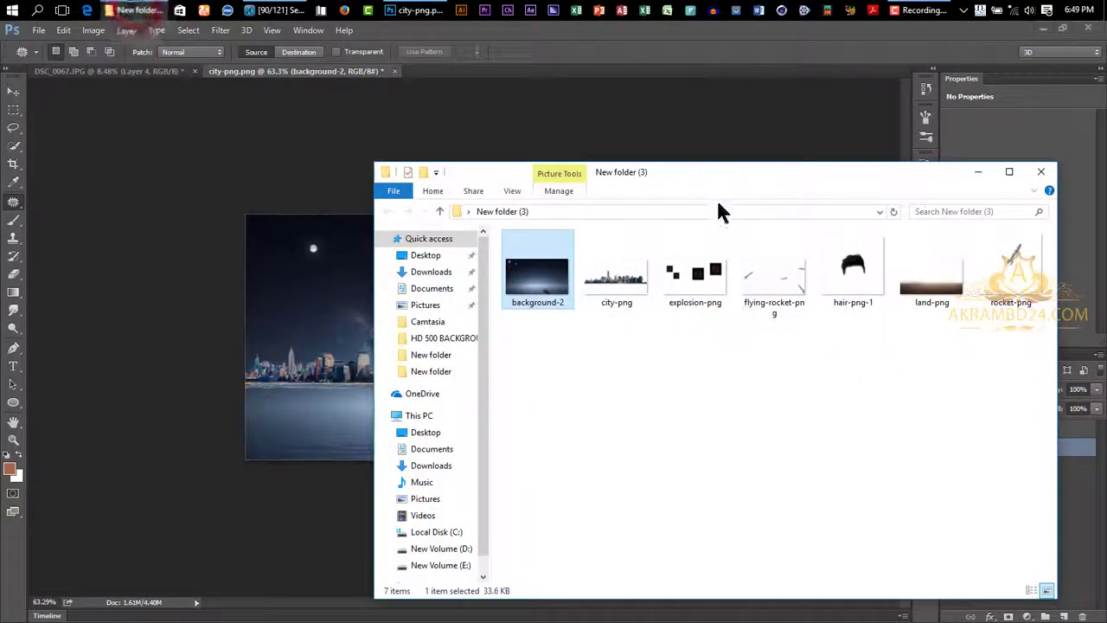
{"action": "left_click_drag", "start_coordinate": [932, 272], "coordinate": [293, 333]}
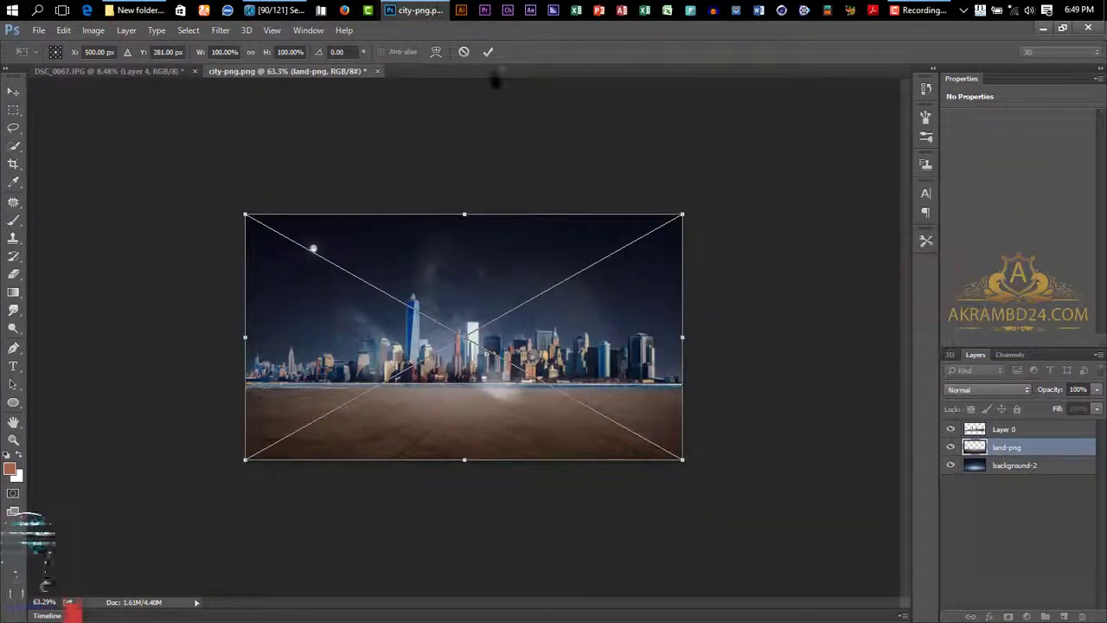
{"action": "left_click", "coordinate": [488, 52]}
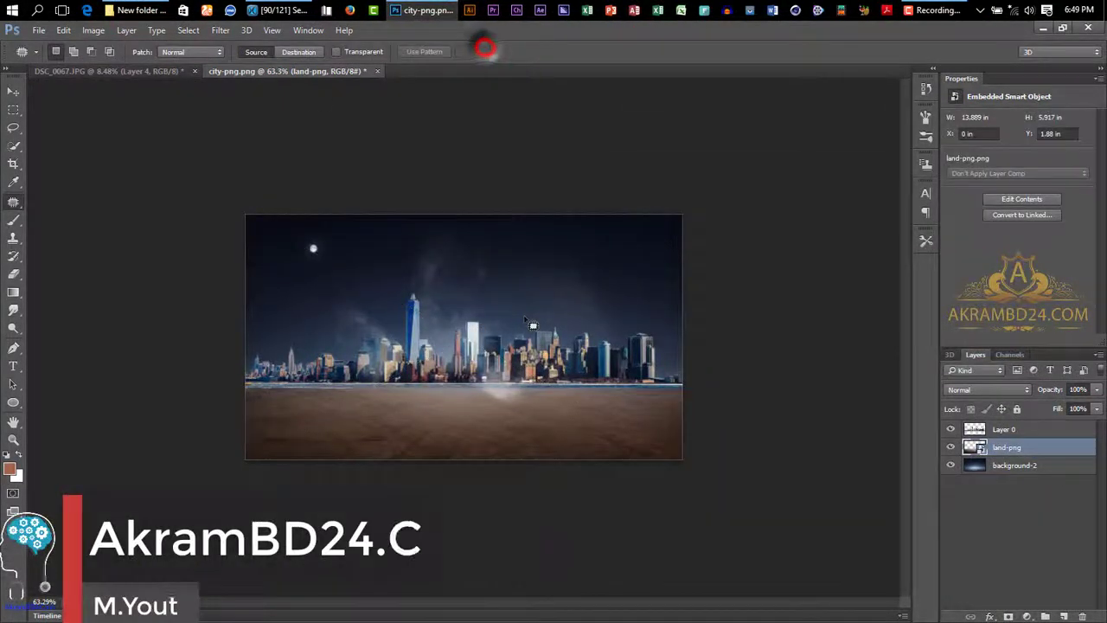
{"action": "left_click", "coordinate": [44, 30]}
{"action": "left_click", "coordinate": [508, 25]}
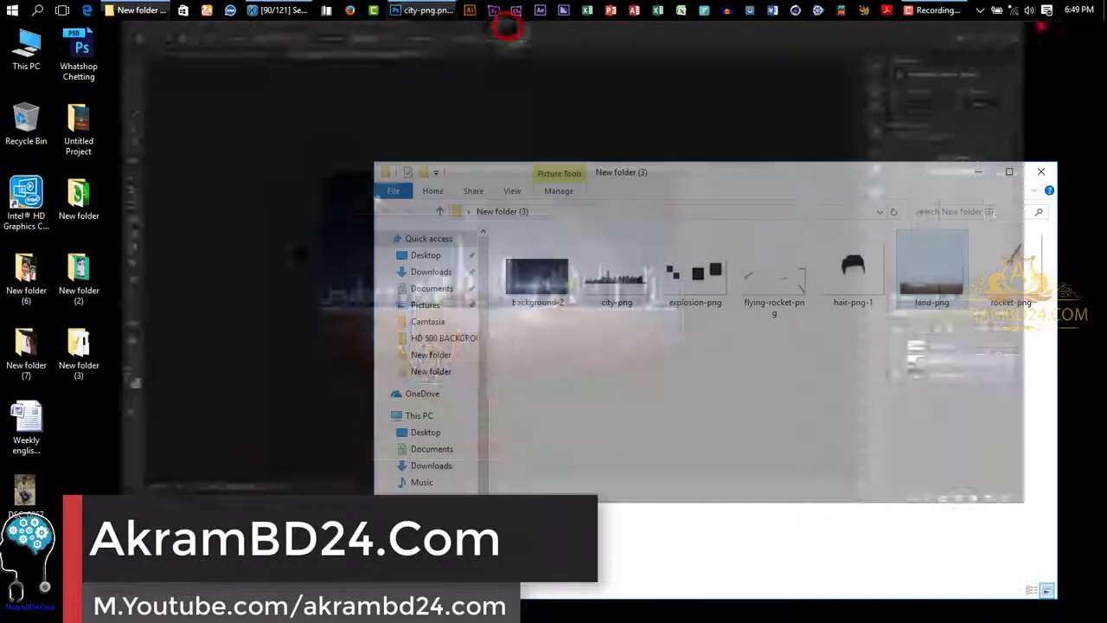
{"action": "left_click_drag", "start_coordinate": [834, 175], "coordinate": [733, 167]}
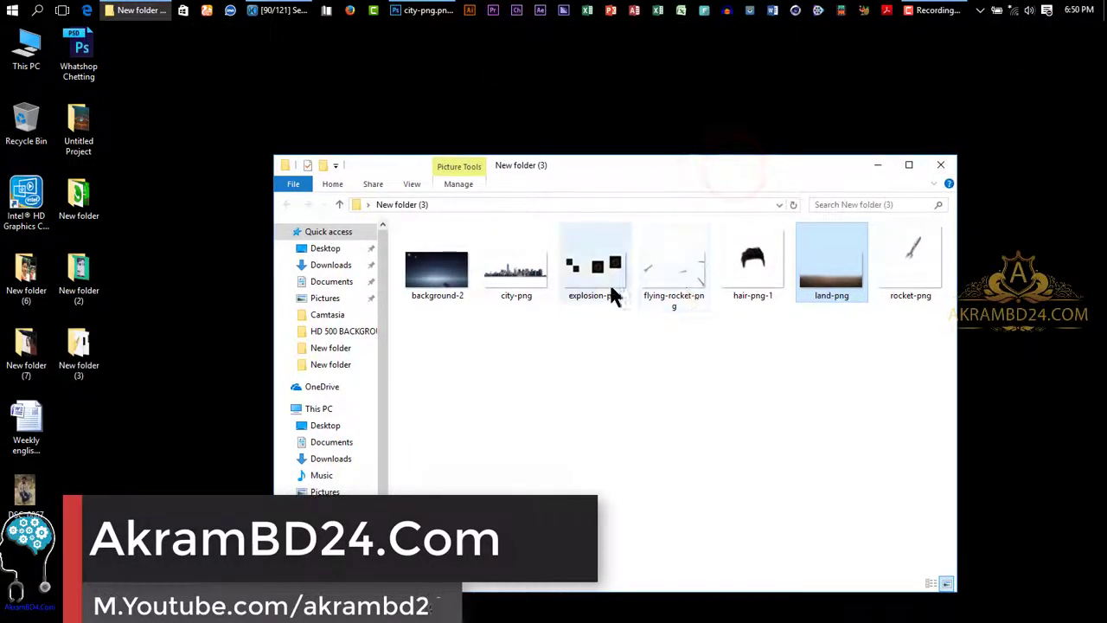
Step: Place explosion-png over the canvas as the top layer with Screen blend mode
{"action": "left_click_drag", "start_coordinate": [597, 270], "coordinate": [448, 336]}
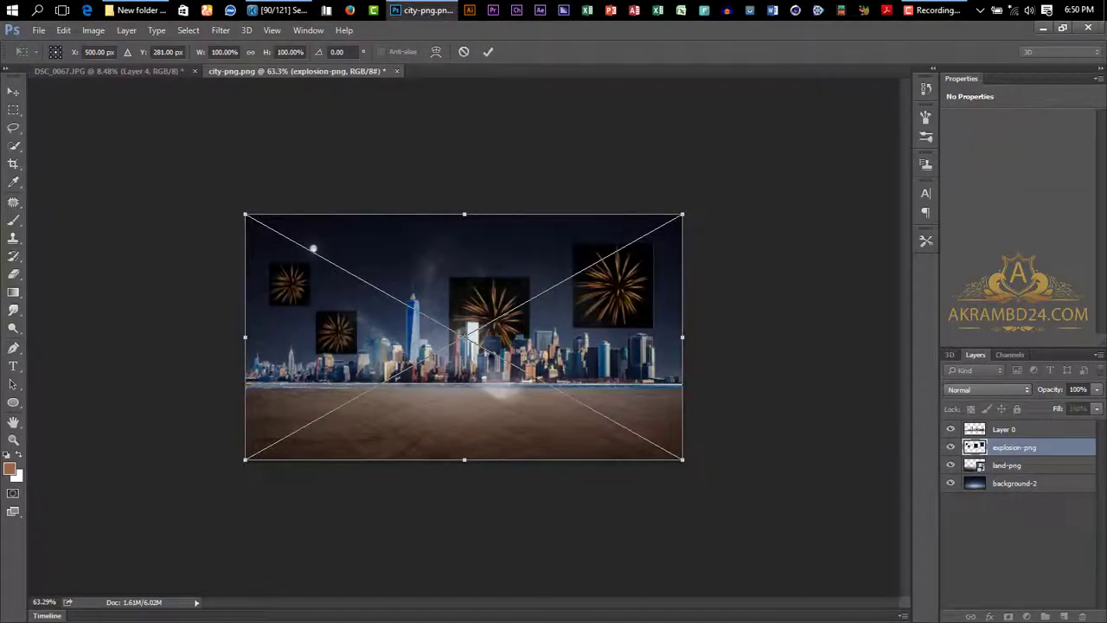
{"action": "left_click_drag", "start_coordinate": [682, 459], "coordinate": [703, 470]}
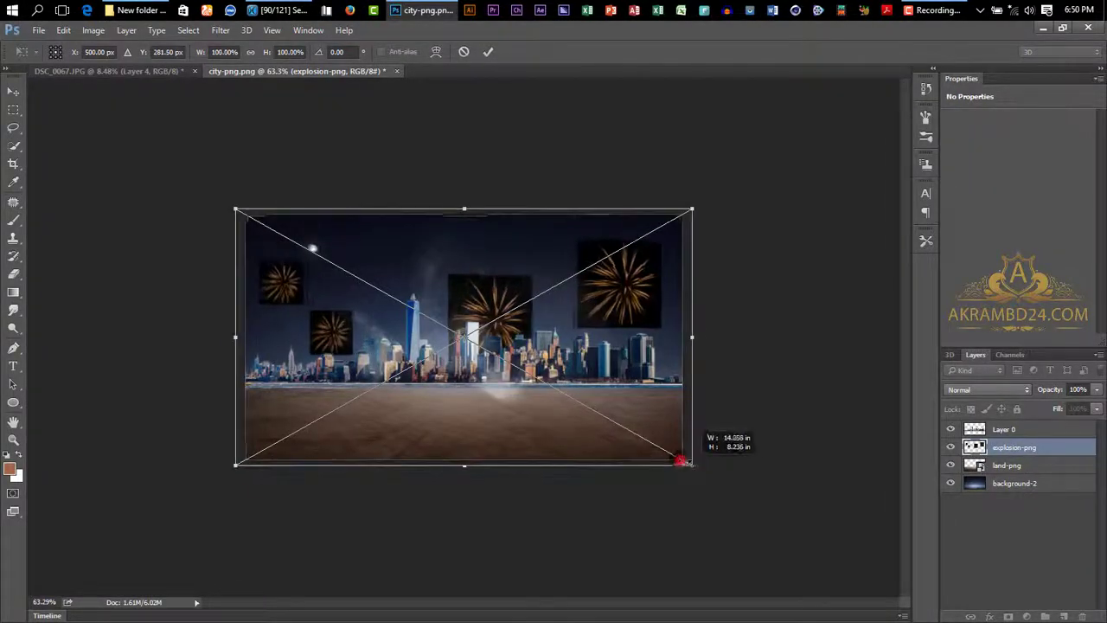
{"action": "left_click", "coordinate": [488, 51]}
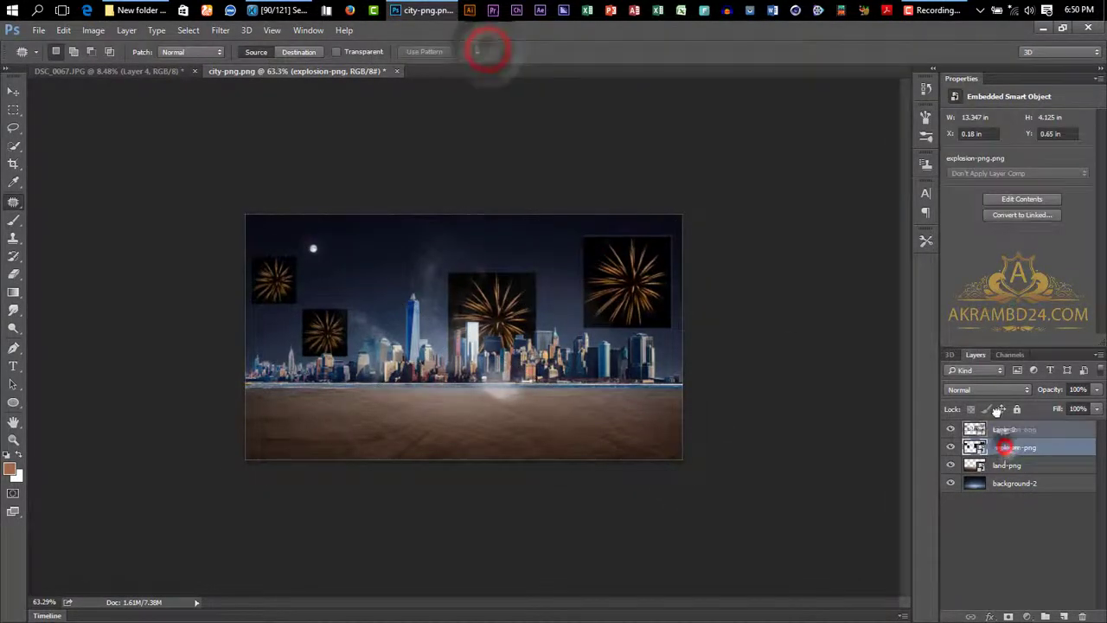
{"action": "left_click_drag", "start_coordinate": [1011, 428], "coordinate": [1010, 426]}
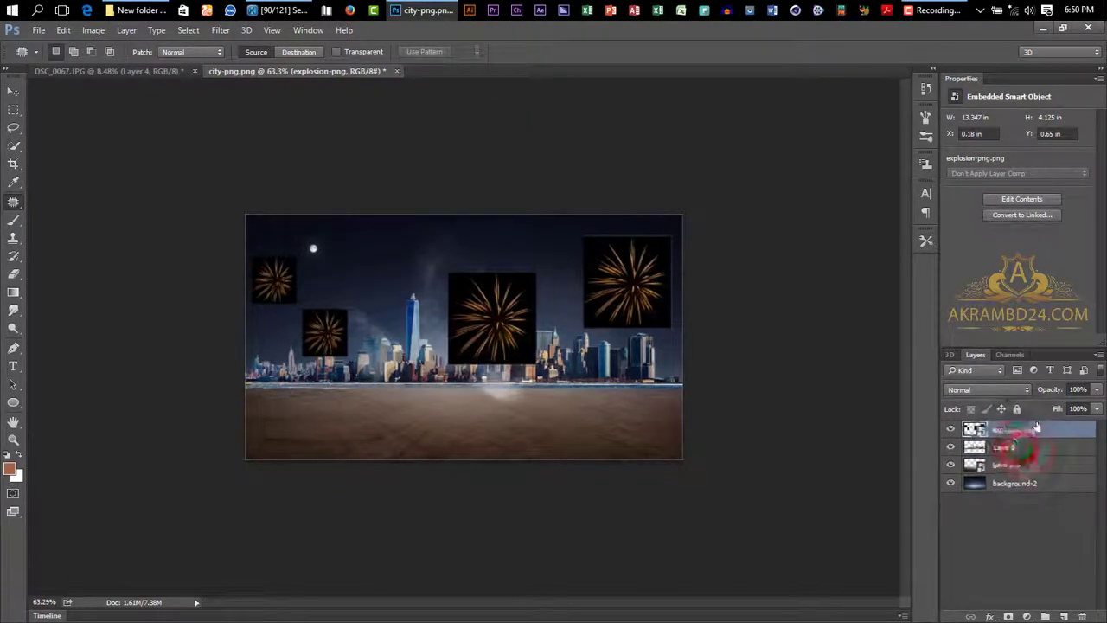
{"action": "left_click", "coordinate": [987, 389]}
{"action": "left_click", "coordinate": [962, 208]}
Step: Rasterize the fireworks layer and fit the whole city image in view
{"action": "scroll", "coordinate": [366, 260], "scroll_direction": "up", "scroll_amount": 5}
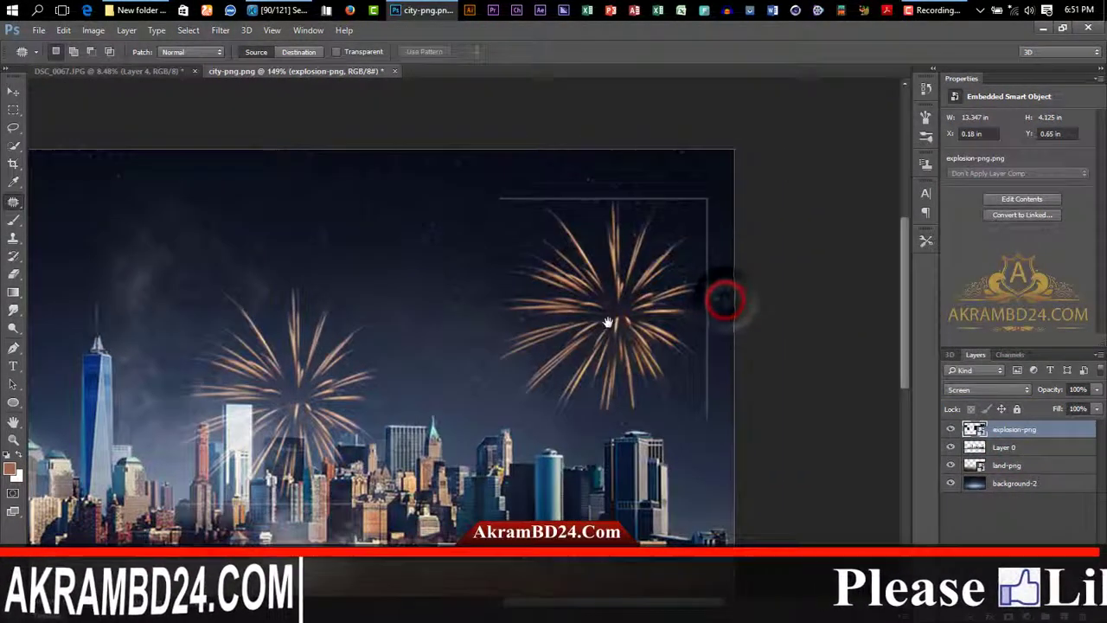
{"action": "right_click", "coordinate": [832, 312]}
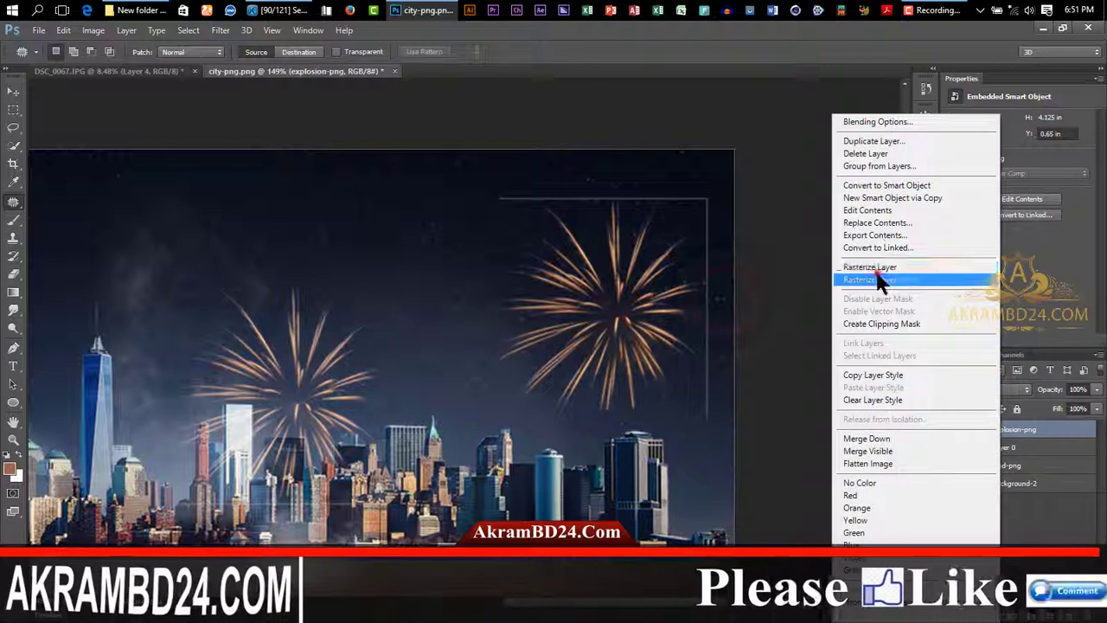
{"action": "left_click", "coordinate": [873, 267]}
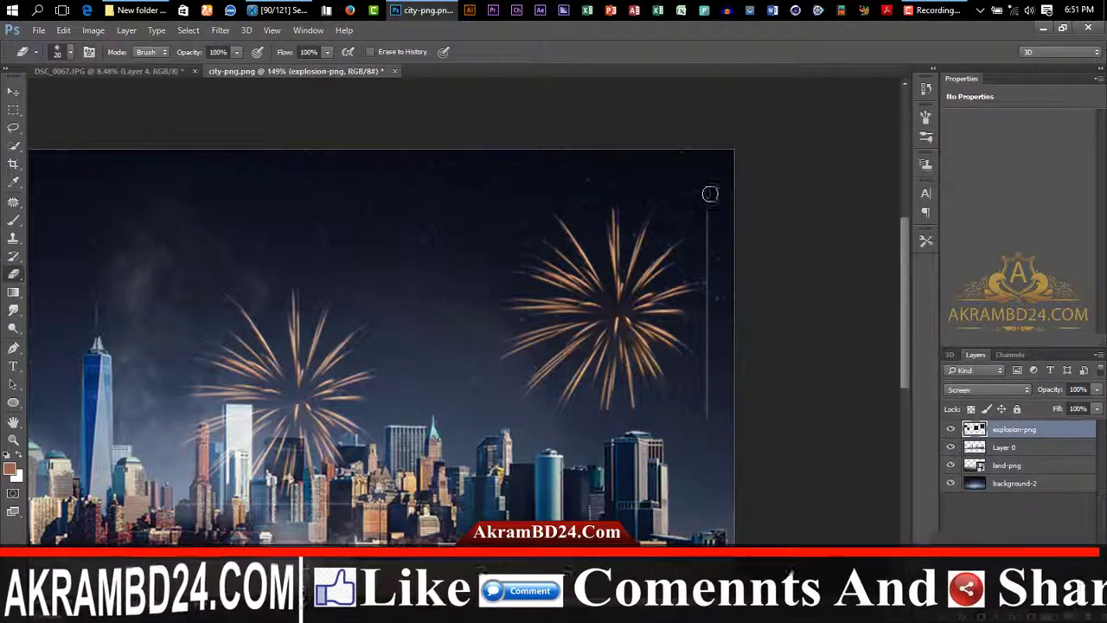
{"action": "left_click", "coordinate": [703, 446]}
{"action": "left_click_drag", "start_coordinate": [356, 351], "coordinate": [489, 232]}
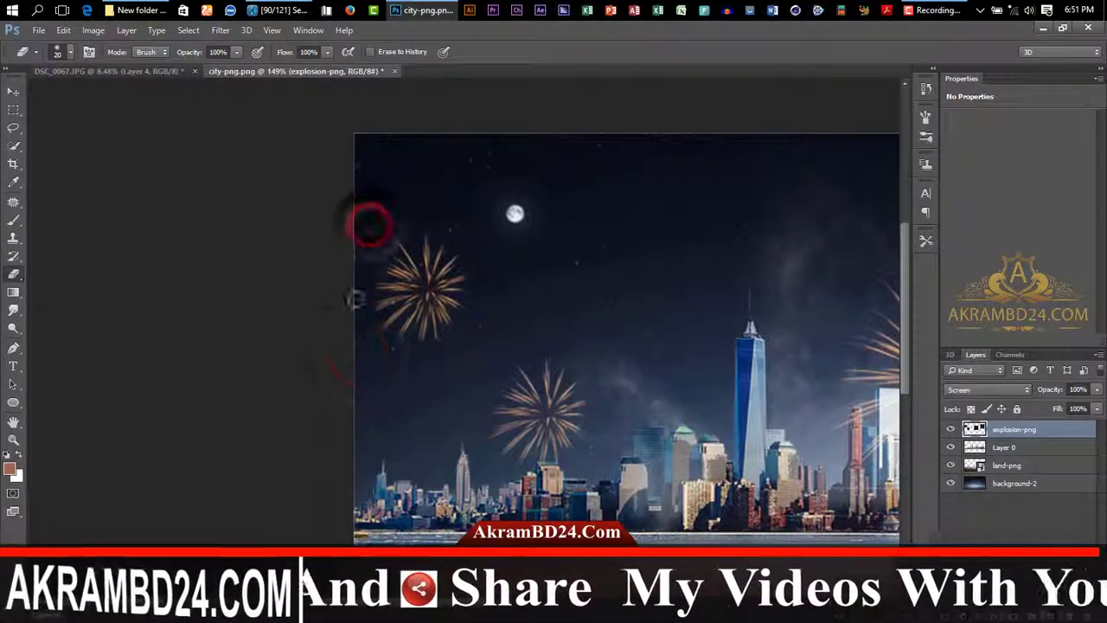
{"action": "left_click_drag", "start_coordinate": [653, 329], "coordinate": [623, 363]}
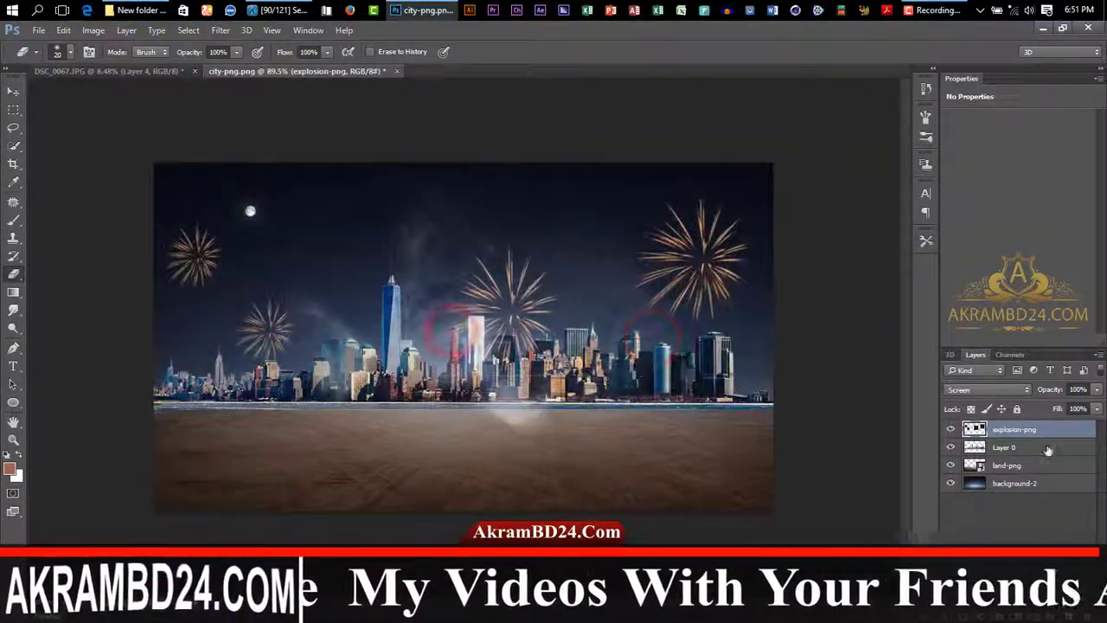
{"action": "left_click", "coordinate": [138, 10]}
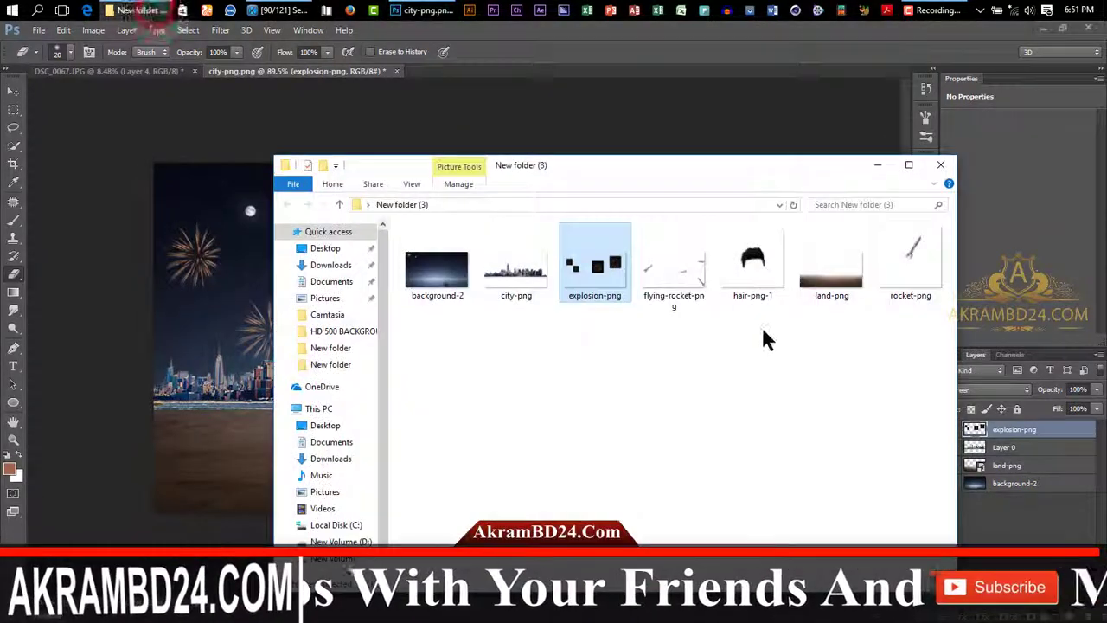
Step: Place the 3D 2019 image text-png-2 from its subfolder onto the poster
{"action": "left_click", "coordinate": [941, 165]}
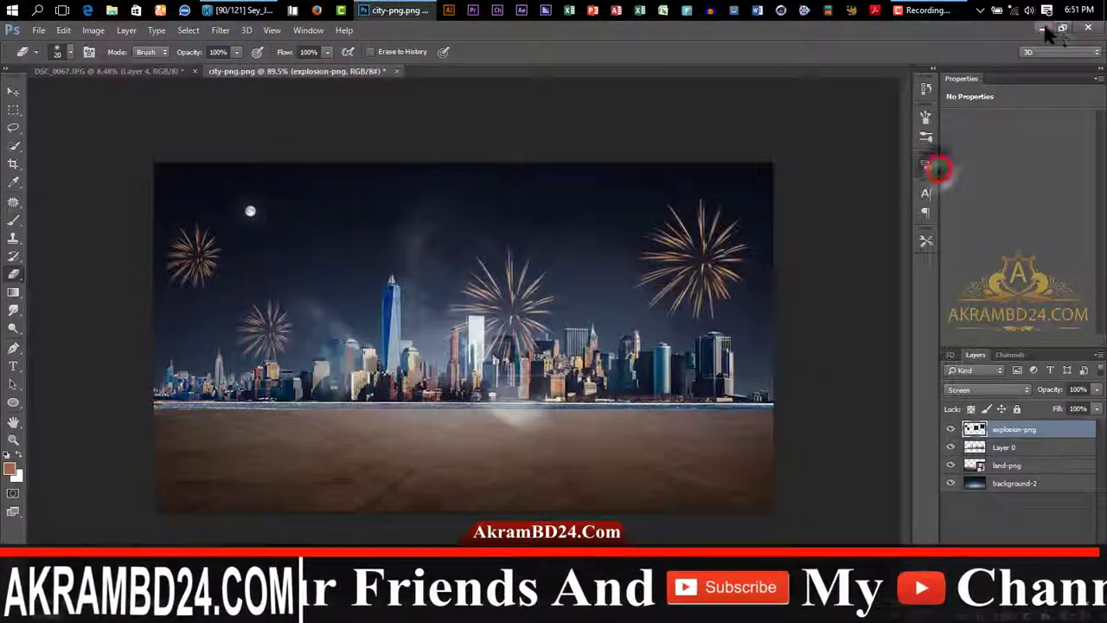
{"action": "key", "text": "super+d"}
{"action": "double_click", "coordinate": [26, 341]}
{"action": "double_click", "coordinate": [606, 281]}
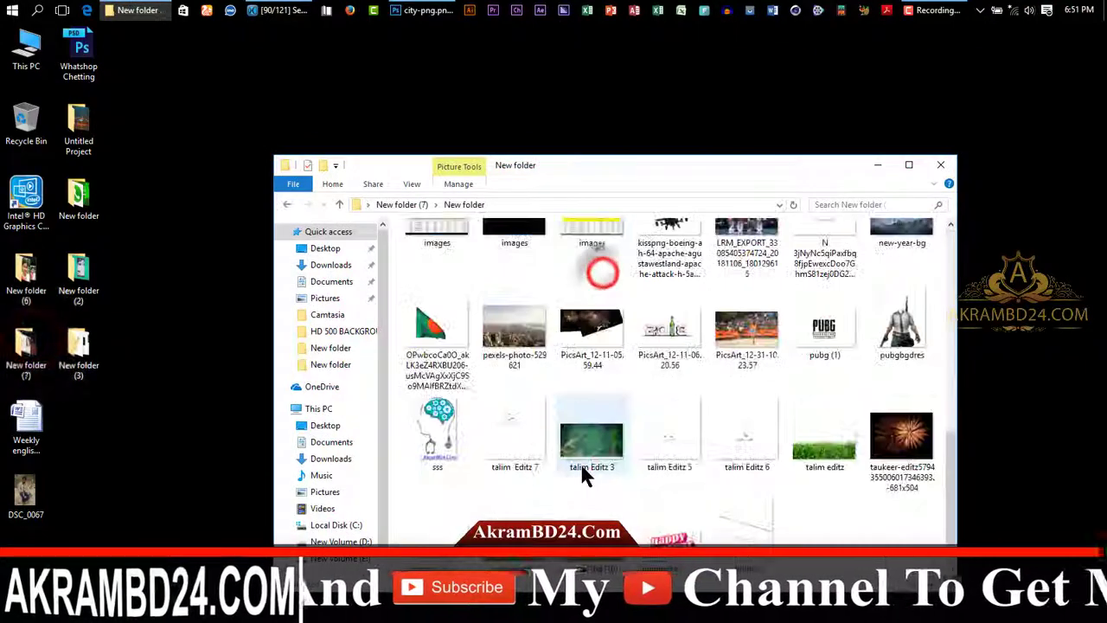
{"action": "left_click", "coordinate": [421, 10]}
{"action": "left_click_drag", "start_coordinate": [424, 398], "coordinate": [426, 399]}
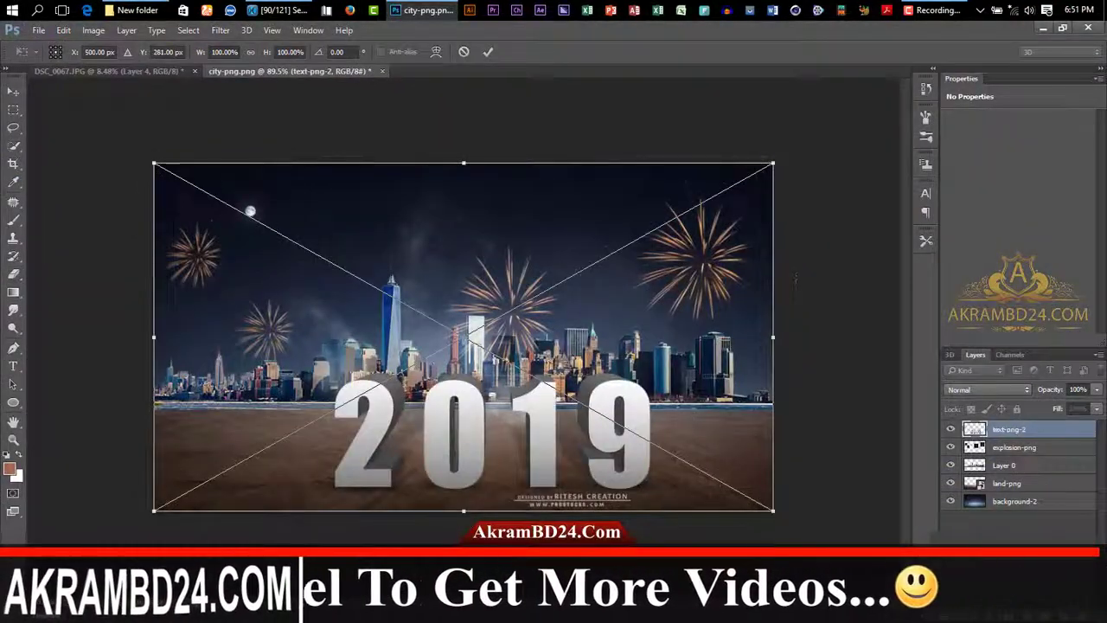
Step: Scale the 2019 image to about 82% and set it on the ground
{"action": "left_click_drag", "start_coordinate": [770, 164], "coordinate": [800, 143]}
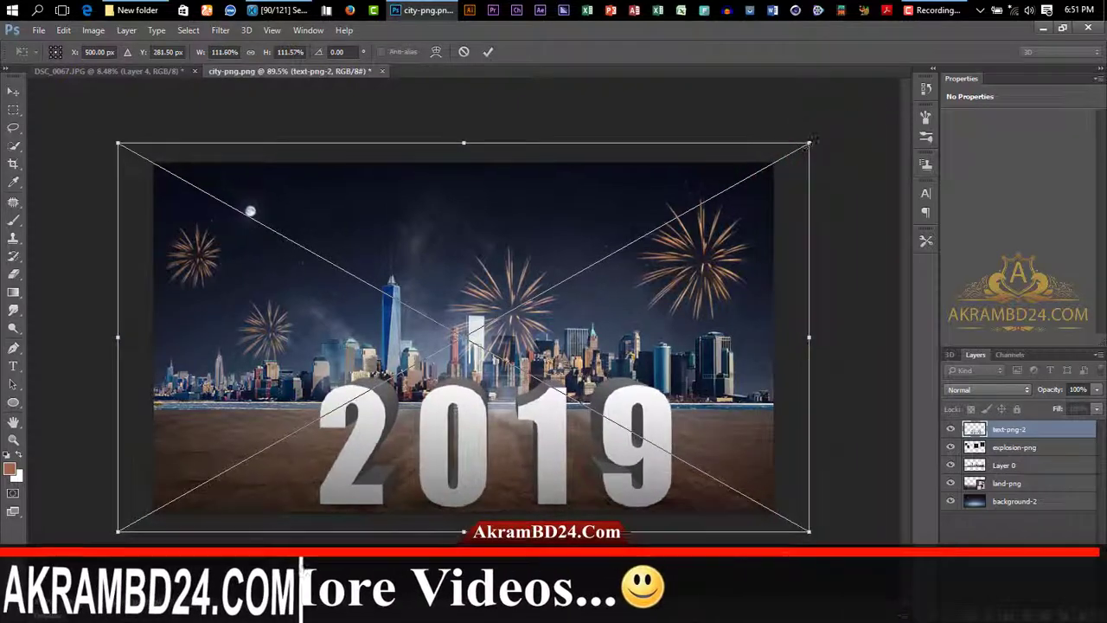
{"action": "left_click_drag", "start_coordinate": [666, 406], "coordinate": [648, 392]}
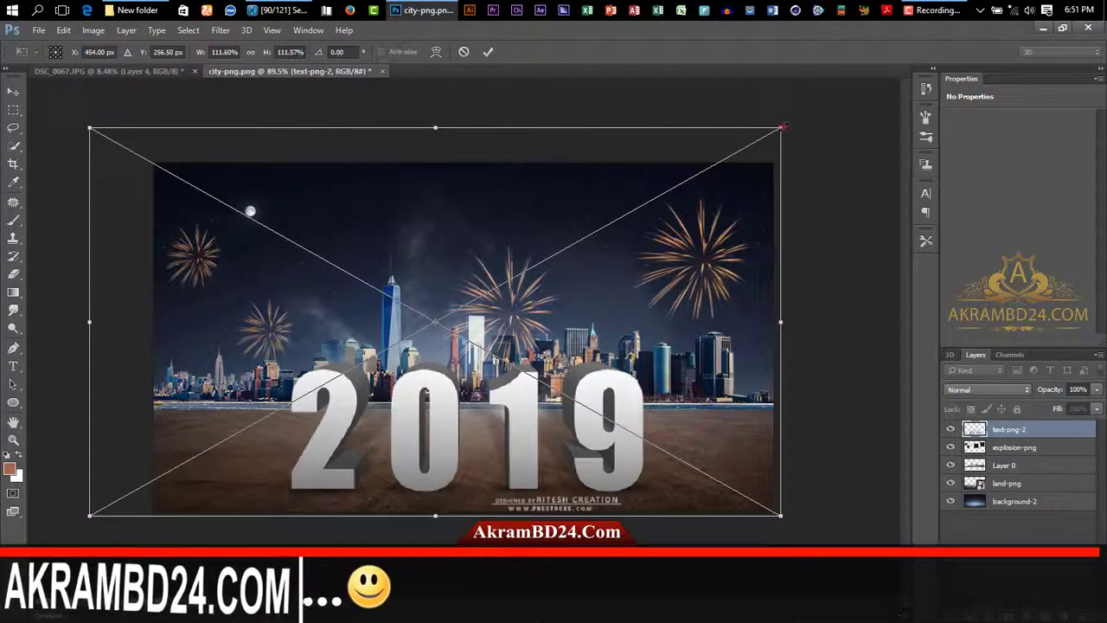
{"action": "left_click_drag", "start_coordinate": [781, 127], "coordinate": [689, 179]}
{"action": "left_click_drag", "start_coordinate": [524, 423], "coordinate": [535, 458]}
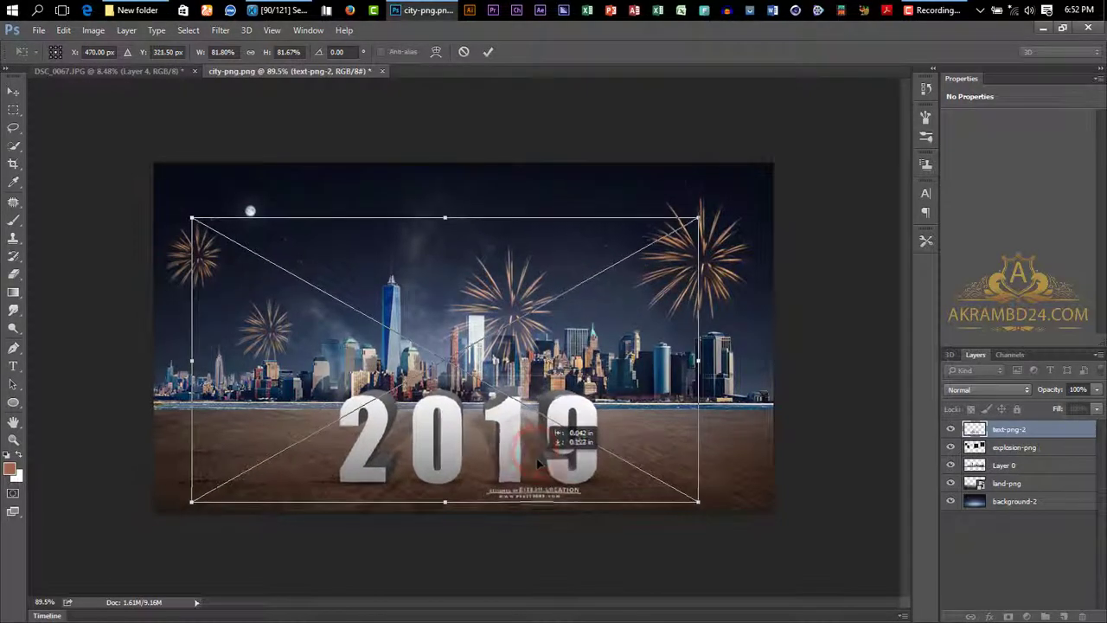
{"action": "left_click", "coordinate": [489, 52]}
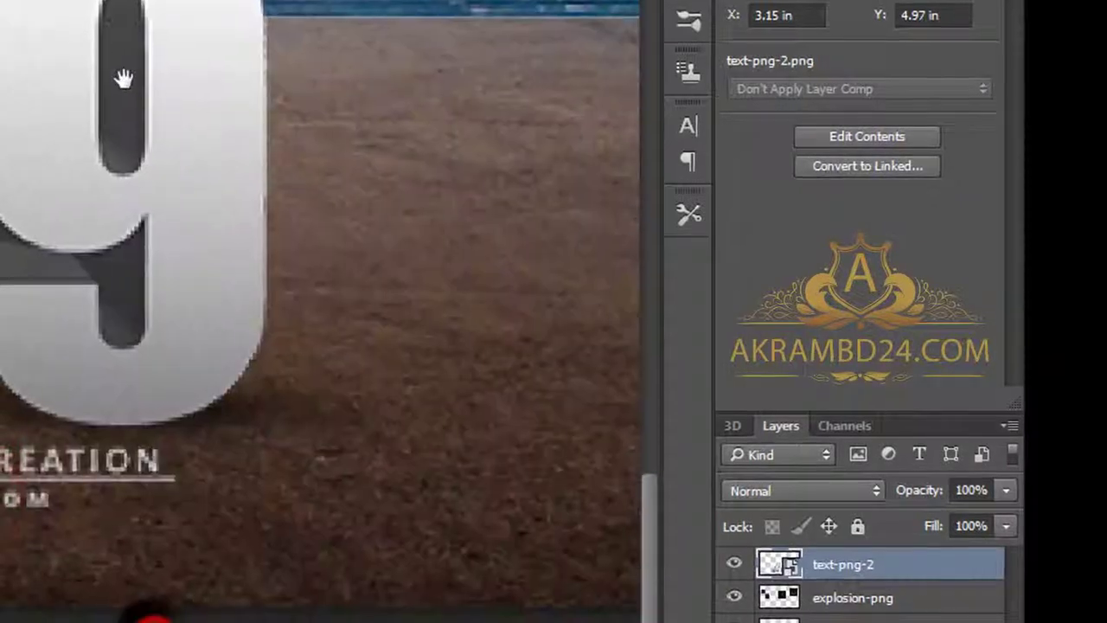
Step: Rasterize the 2019 layer and erase the designer credit beneath it
{"action": "right_click", "coordinate": [788, 564]}
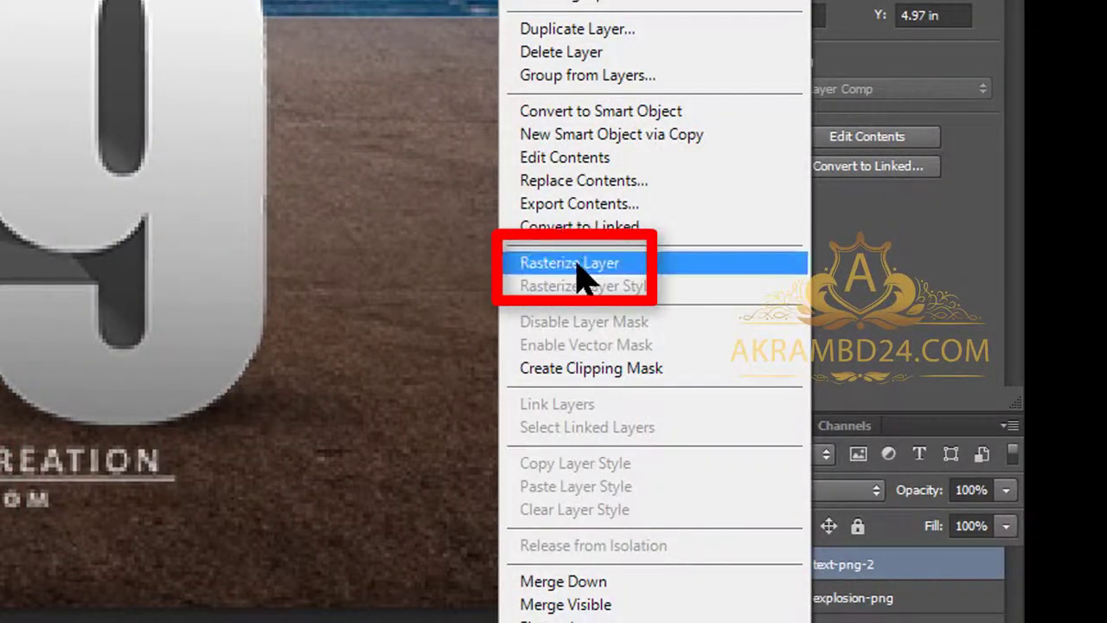
{"action": "left_click", "coordinate": [571, 263]}
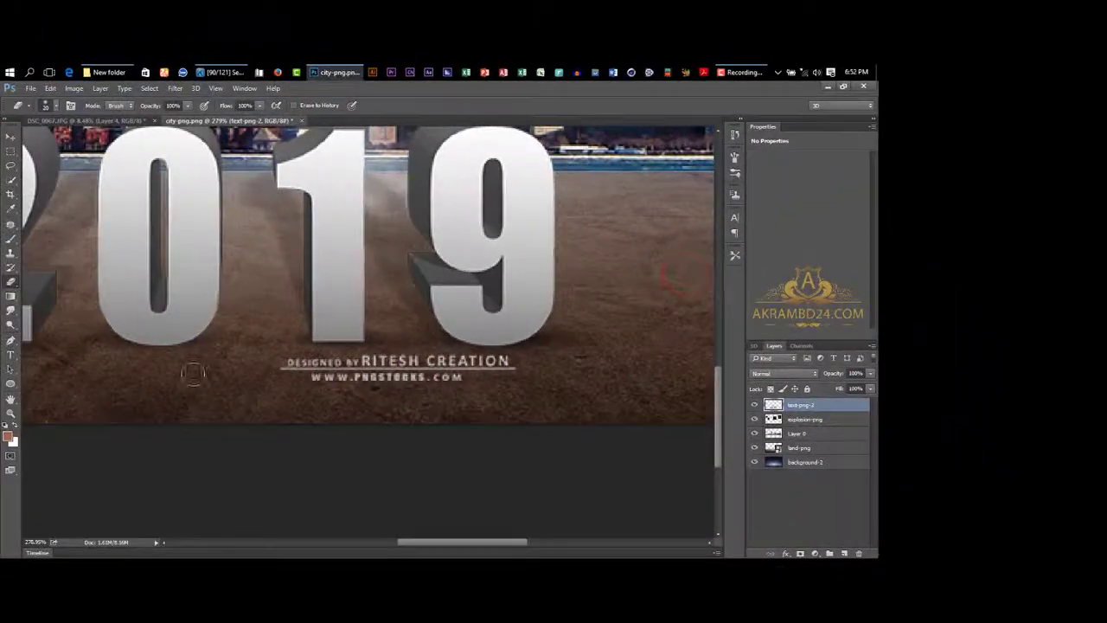
{"action": "left_click_drag", "start_coordinate": [192, 372], "coordinate": [274, 368]}
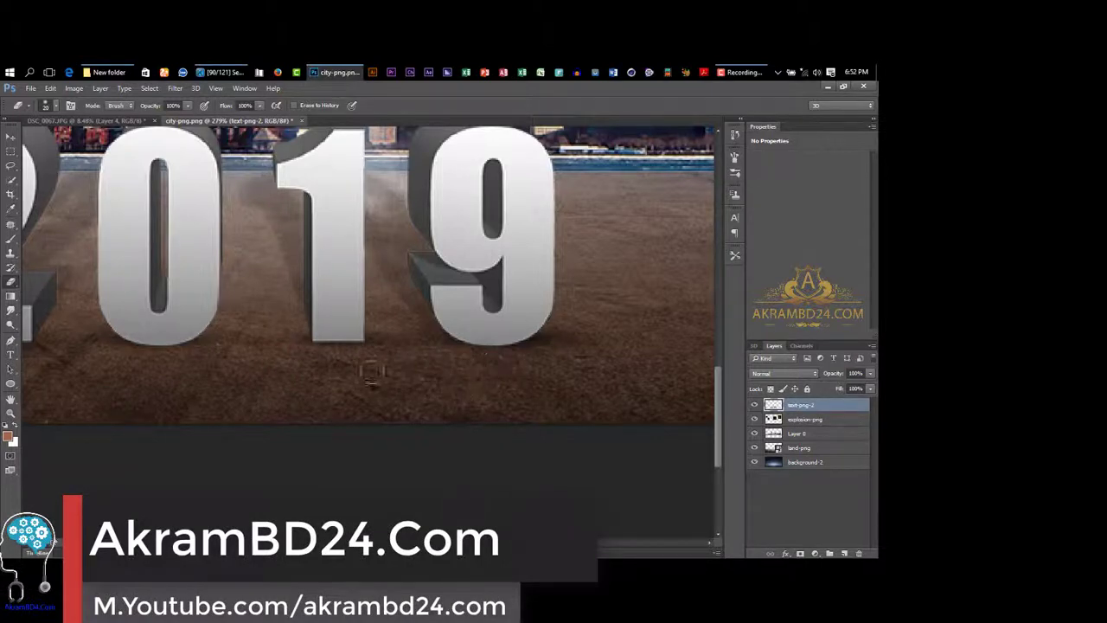
Step: Zoom out to see the whole poster and close the leftover folder window
{"action": "key", "text": "ctrl+0"}
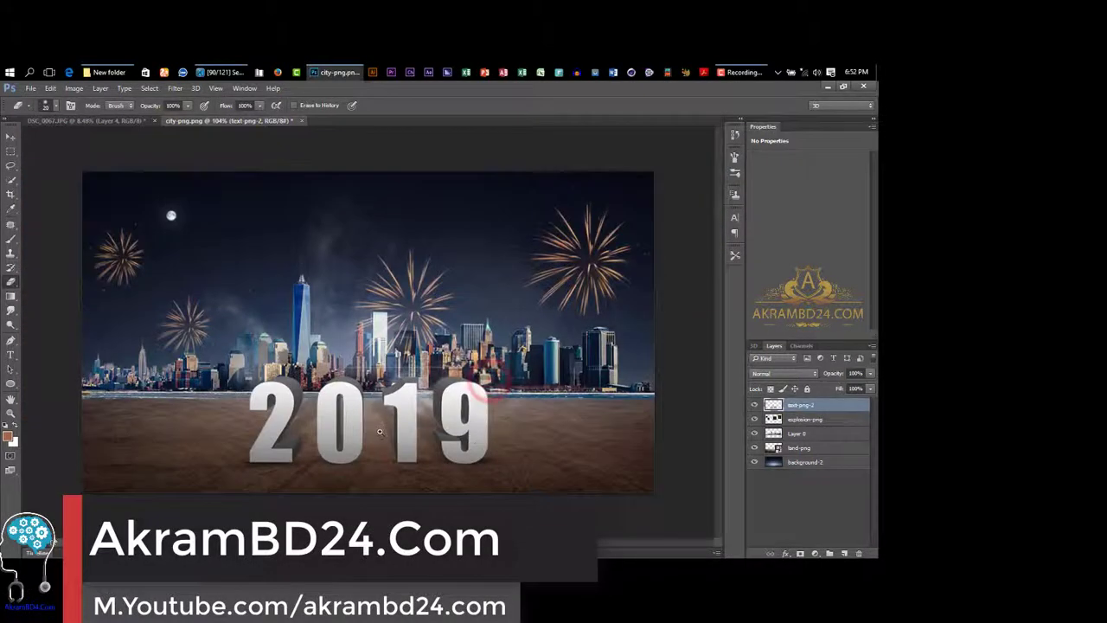
{"action": "key", "text": "ctrl+minus"}
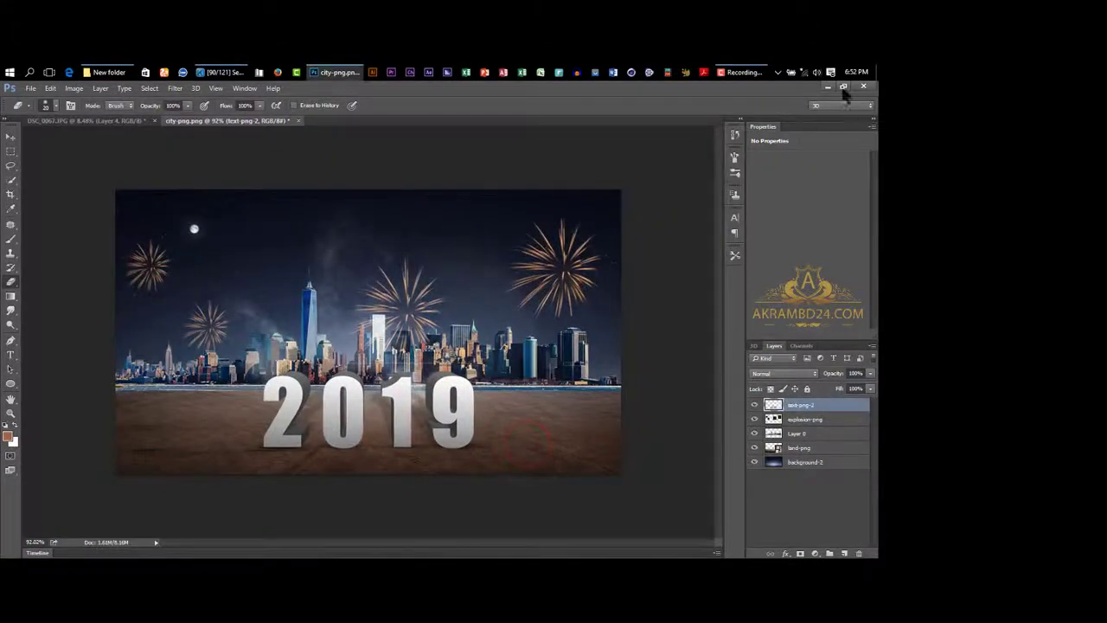
{"action": "left_click", "coordinate": [828, 87]}
{"action": "left_click", "coordinate": [742, 196]}
Step: Place flying-rocket-png on the poster, enlarged to about 130%
{"action": "double_click", "coordinate": [62, 342]}
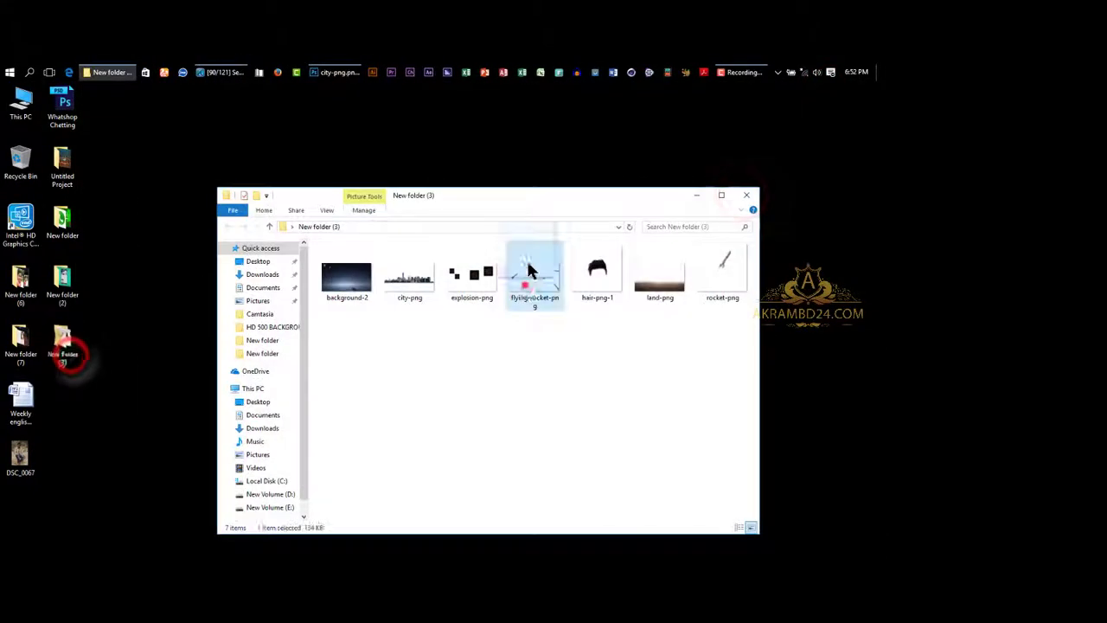
{"action": "left_click_drag", "start_coordinate": [526, 268], "coordinate": [367, 331]}
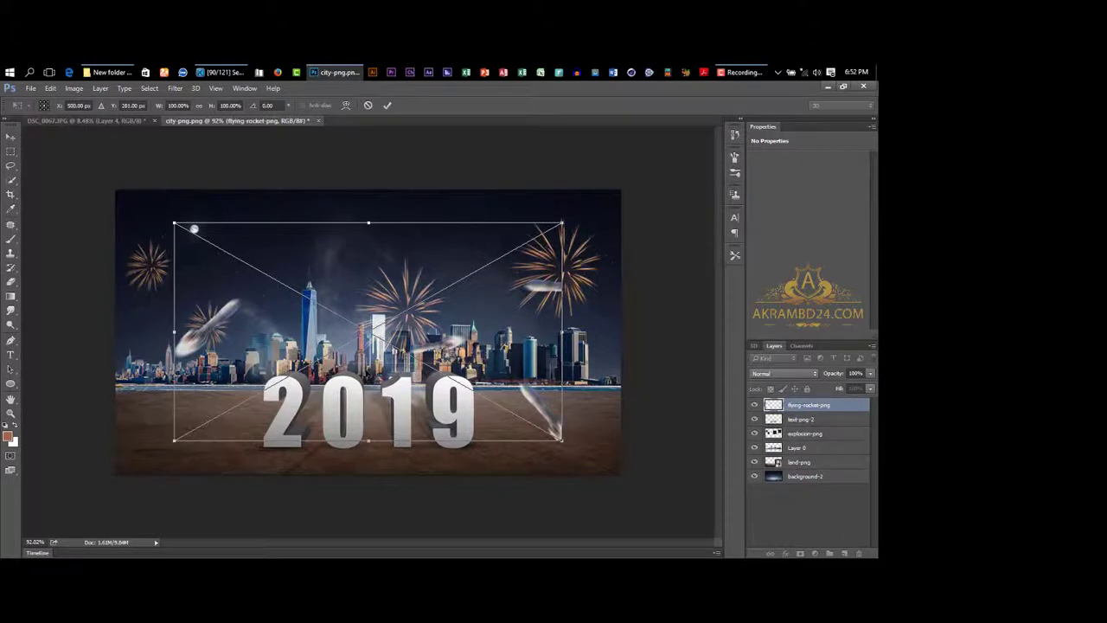
{"action": "left_click_drag", "start_coordinate": [562, 222], "coordinate": [609, 179]}
{"action": "left_click", "coordinate": [387, 105]}
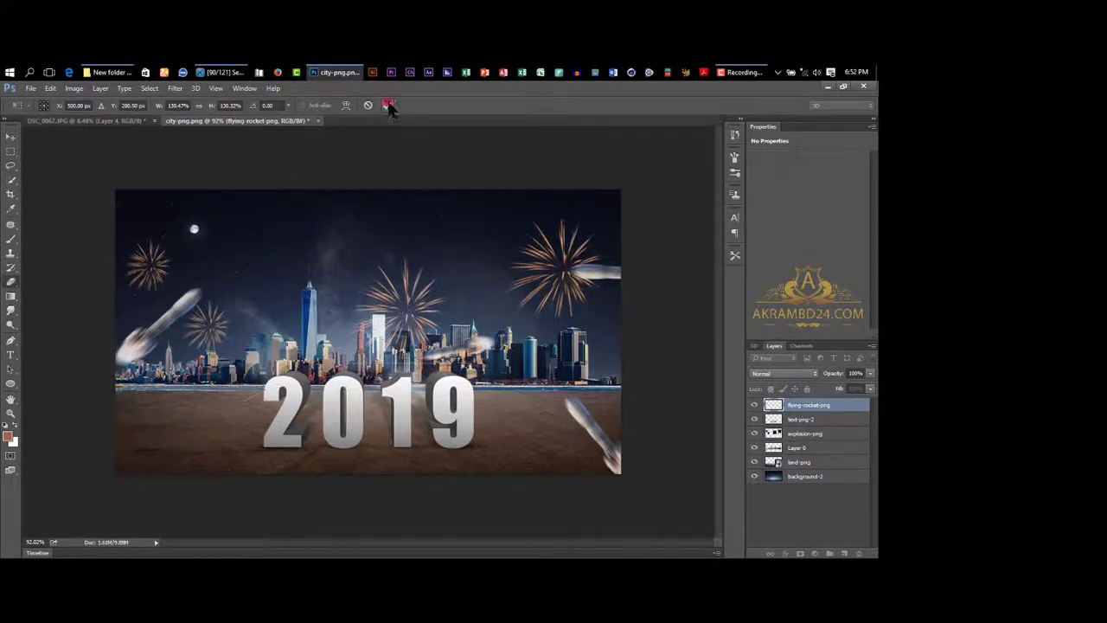
{"action": "key", "text": "e"}
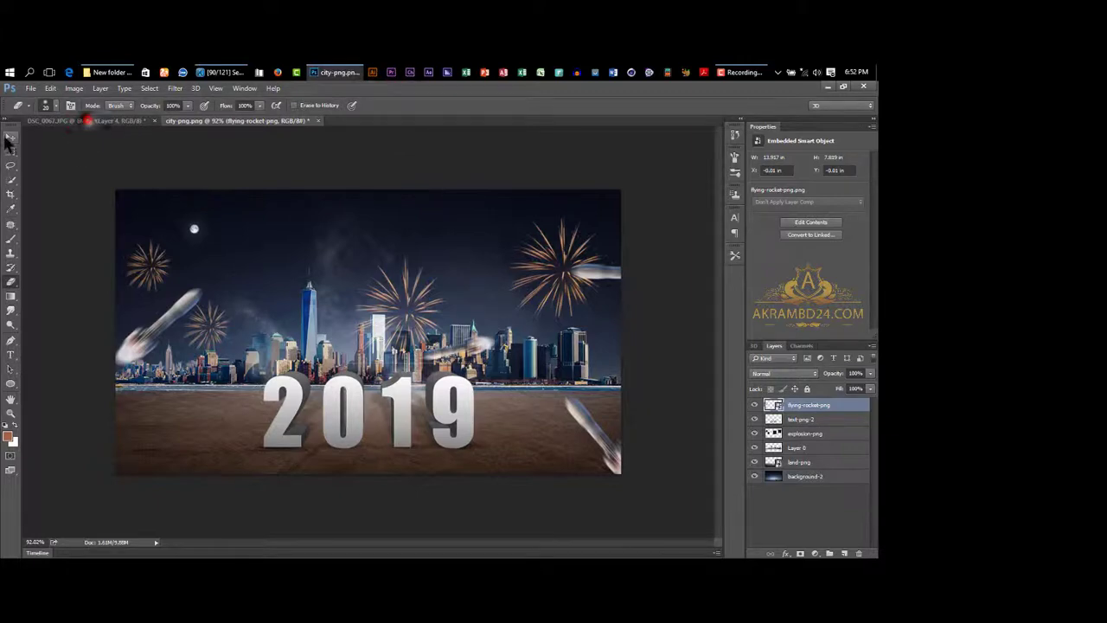
{"action": "left_click", "coordinate": [88, 121]}
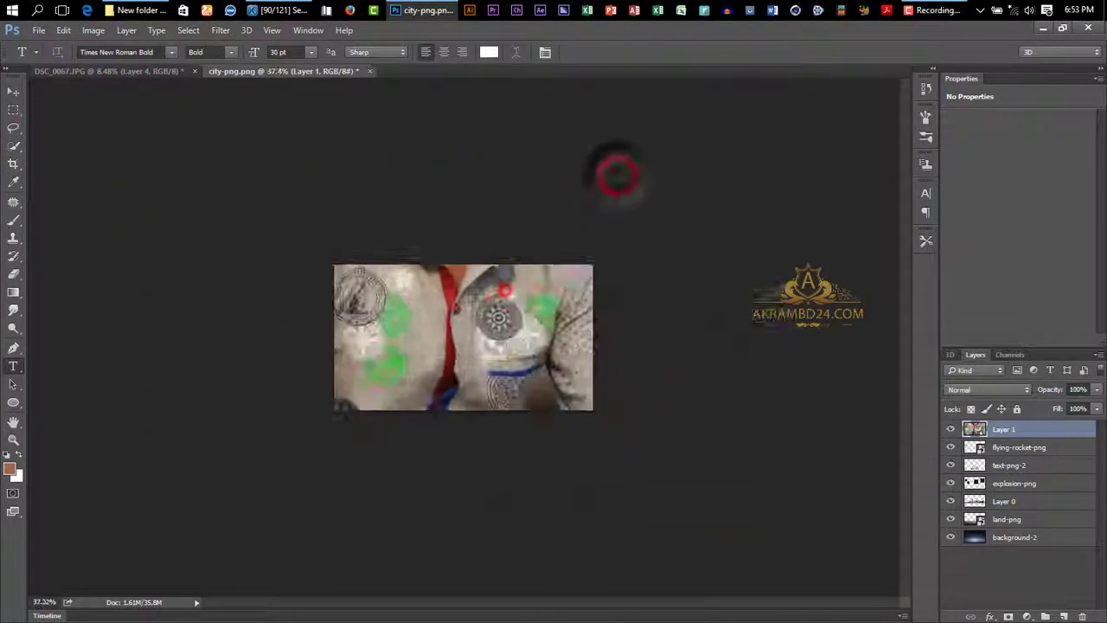
Step: Shrink the pasted man and move him up toward the 2019 letters
{"action": "scroll", "coordinate": [520, 372], "scroll_direction": "up", "scroll_amount": 10}
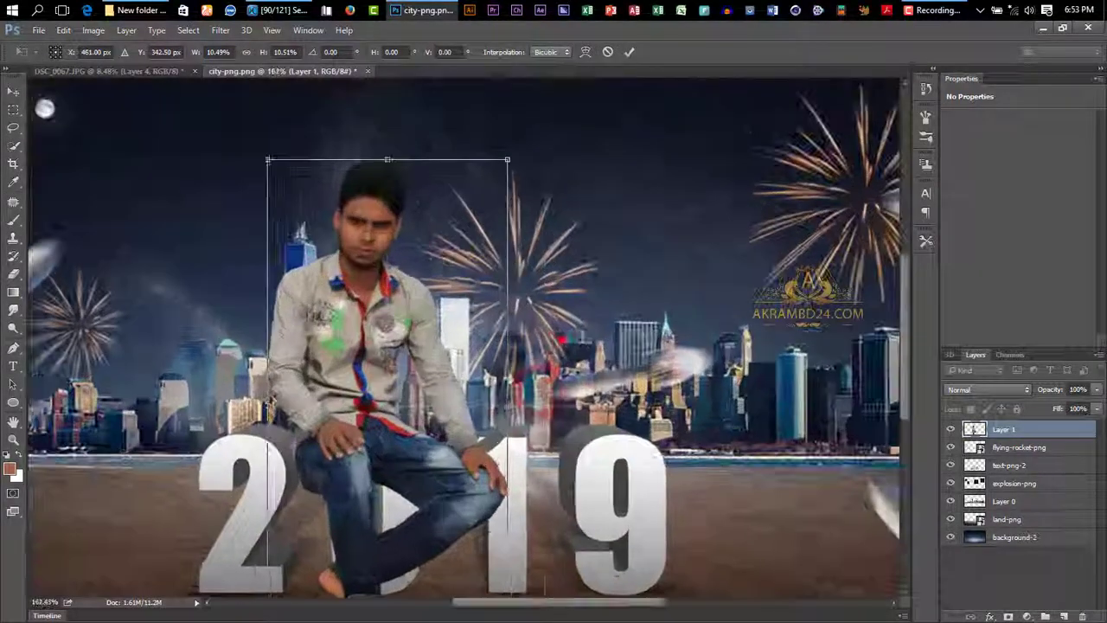
{"action": "right_click", "coordinate": [558, 340]}
{"action": "left_click_drag", "start_coordinate": [484, 485], "coordinate": [446, 398]}
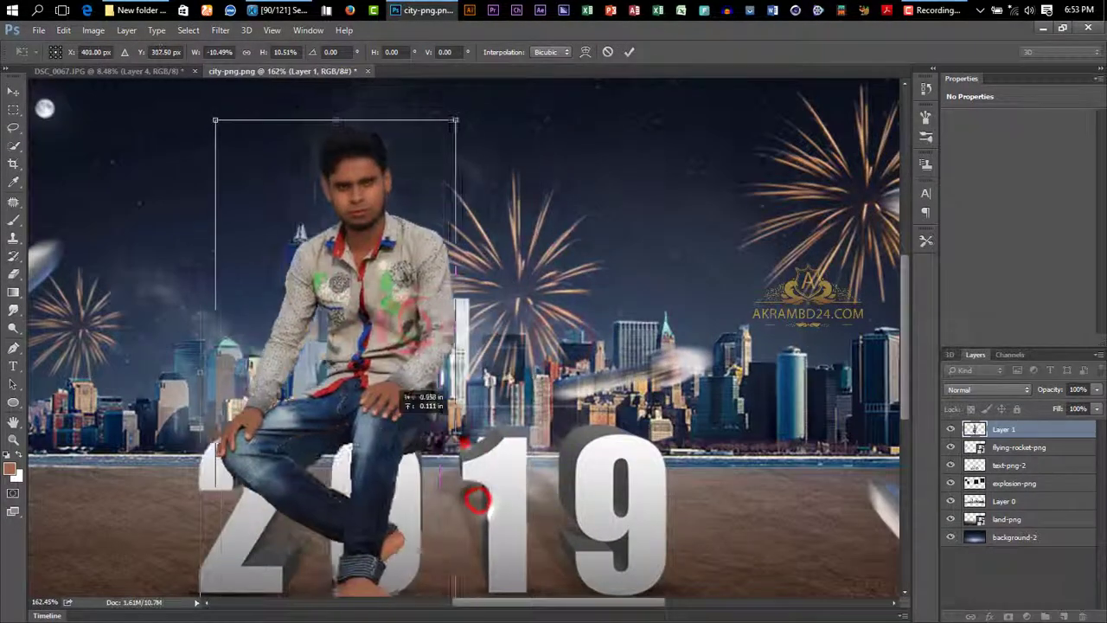
{"action": "left_click_drag", "start_coordinate": [519, 134], "coordinate": [507, 99]}
{"action": "scroll", "coordinate": [507, 98], "scroll_direction": "down", "scroll_amount": 2}
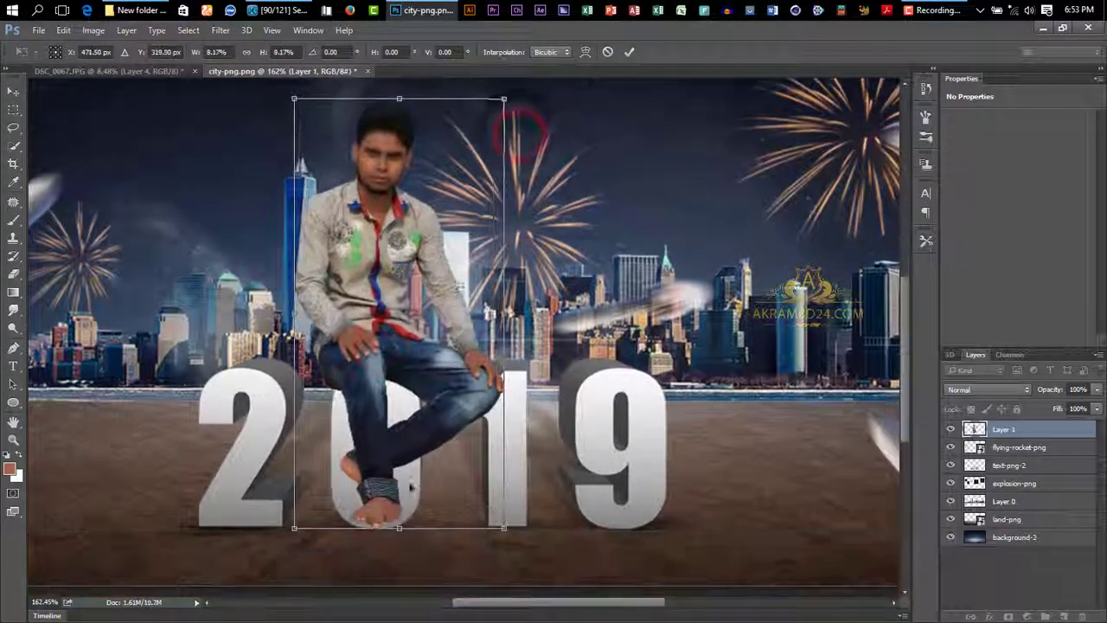
{"action": "left_click_drag", "start_coordinate": [415, 432], "coordinate": [389, 359]}
Step: Flip the man horizontally and seat him on top of the 2019 letters
{"action": "right_click", "coordinate": [437, 316]}
{"action": "left_click", "coordinate": [490, 558]}
{"action": "left_click_drag", "start_coordinate": [450, 393], "coordinate": [385, 393]}
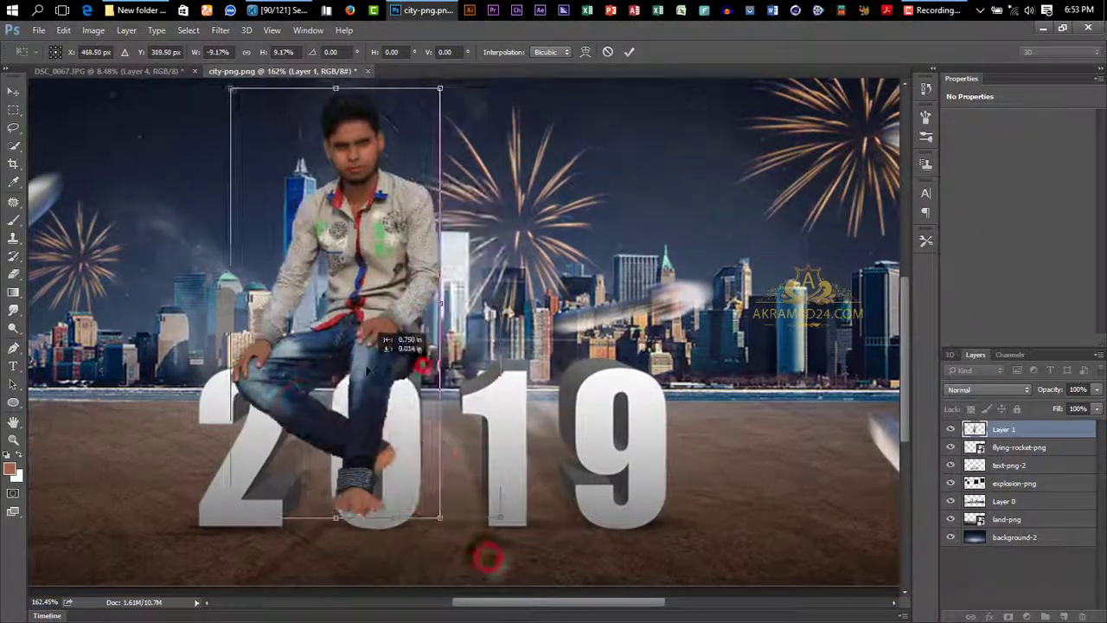
{"action": "scroll", "coordinate": [384, 392], "scroll_direction": "down", "scroll_amount": 1}
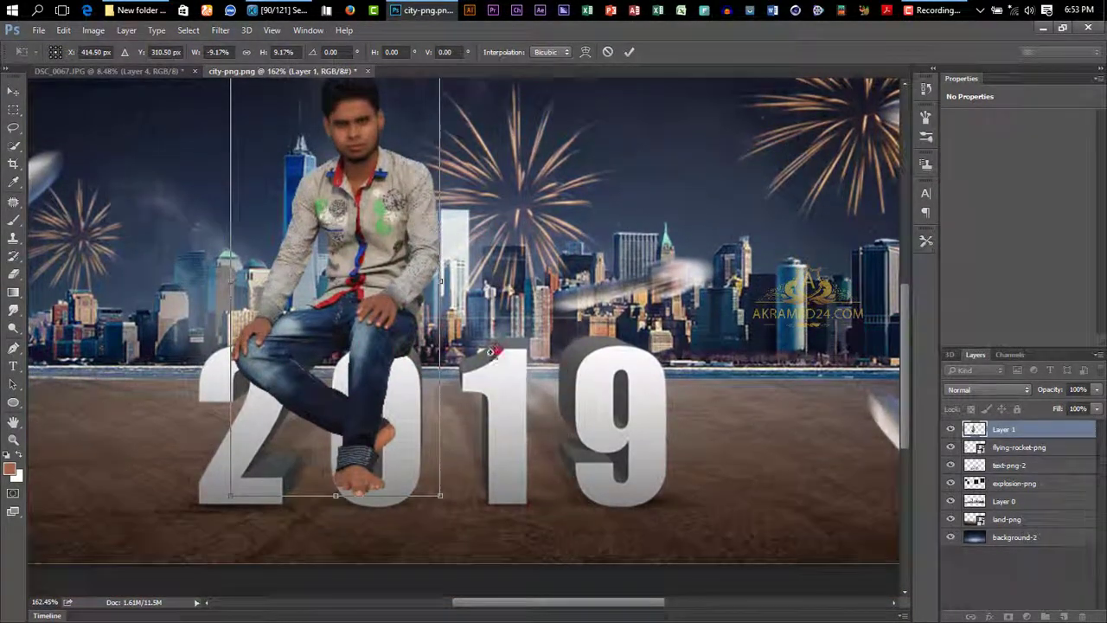
{"action": "scroll", "coordinate": [491, 351], "scroll_direction": "down", "scroll_amount": 2}
{"action": "mouse_move", "coordinate": [400, 346]}
{"action": "left_mouse_down"}
{"action": "mouse_move", "coordinate": [411, 349]}
{"action": "mouse_move", "coordinate": [385, 458]}
{"action": "left_mouse_up"}
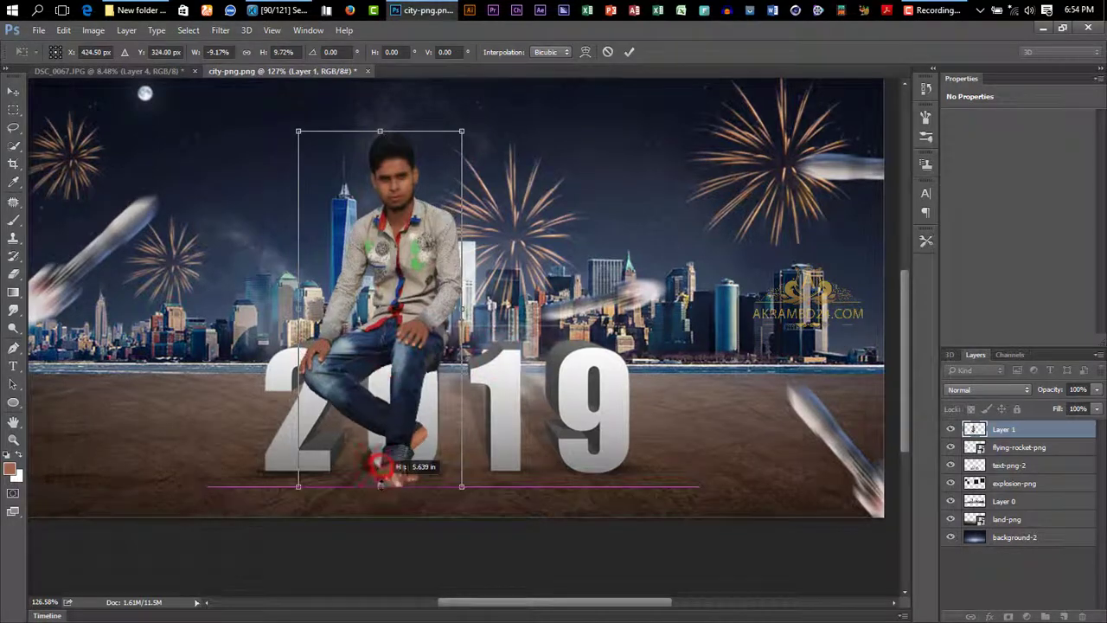
{"action": "left_click", "coordinate": [629, 52]}
{"action": "scroll", "coordinate": [431, 369], "scroll_direction": "up", "scroll_amount": 3}
{"action": "scroll", "coordinate": [430, 369], "scroll_direction": "down", "scroll_amount": 2}
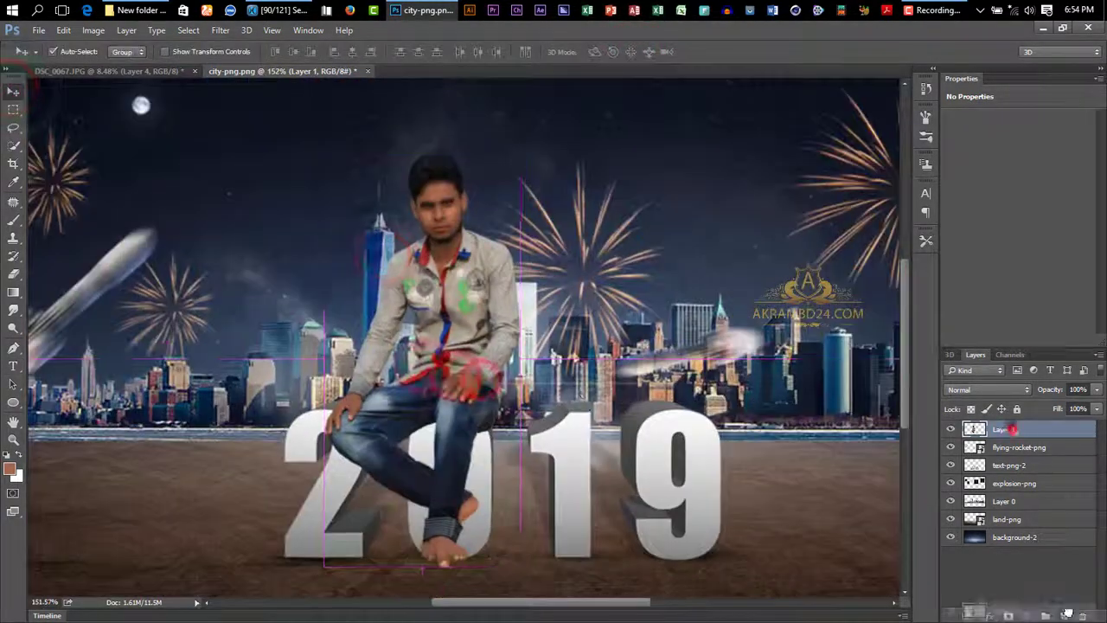
Step: Duplicate the man's layer, fill the copy black, and move it below him
{"action": "left_click_drag", "start_coordinate": [441, 363], "coordinate": [443, 365]}
{"action": "left_click", "coordinate": [11, 469]}
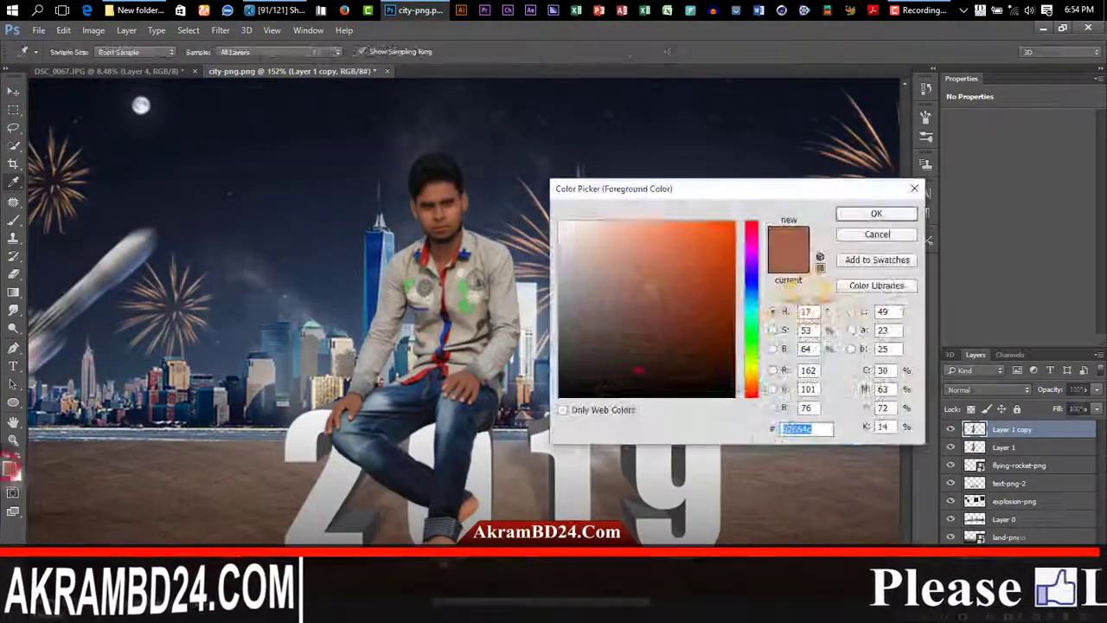
{"action": "left_click", "coordinate": [655, 348]}
{"action": "left_click", "coordinate": [882, 213]}
{"action": "key", "text": "ctrl"}
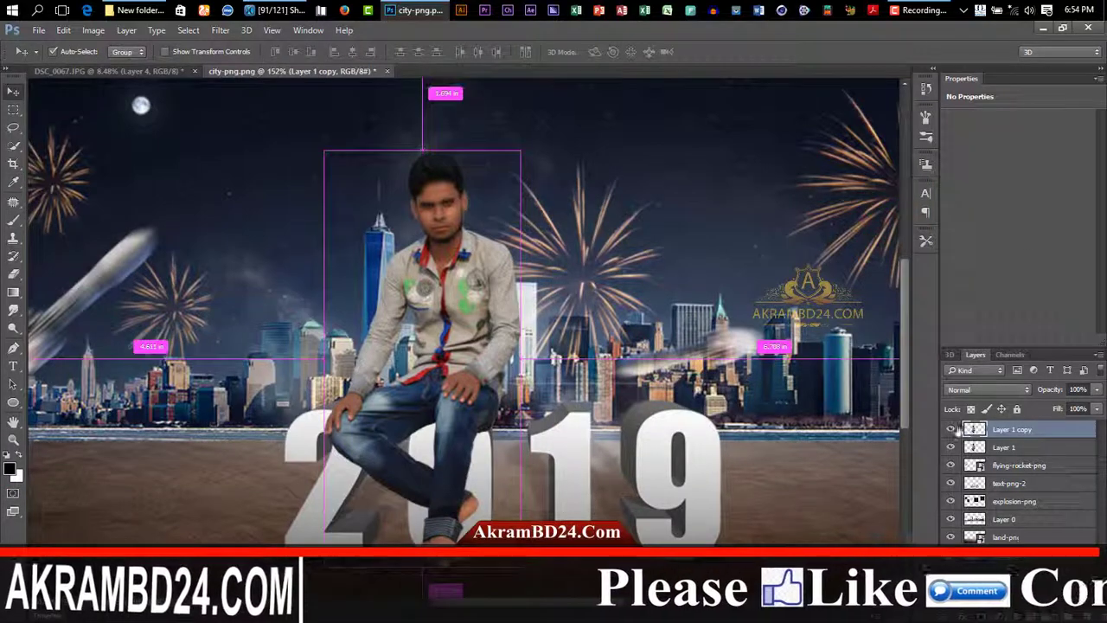
{"action": "left_click", "coordinate": [978, 432], "text": "ctrl"}
{"action": "key", "text": "ctrl+BackSpace"}
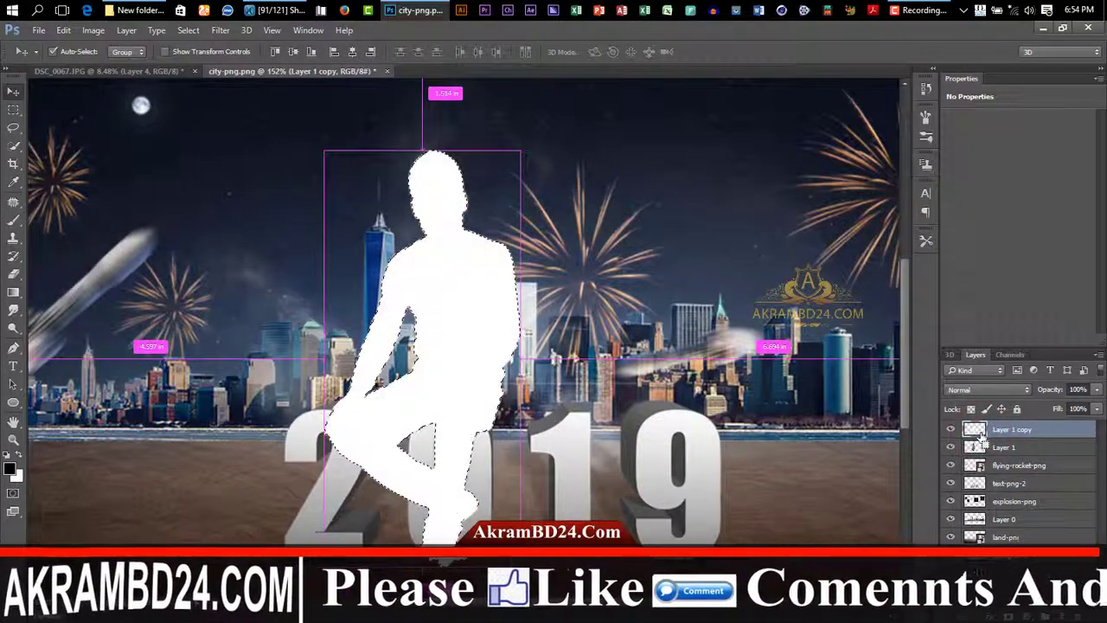
{"action": "key", "text": "alt+BackSpace"}
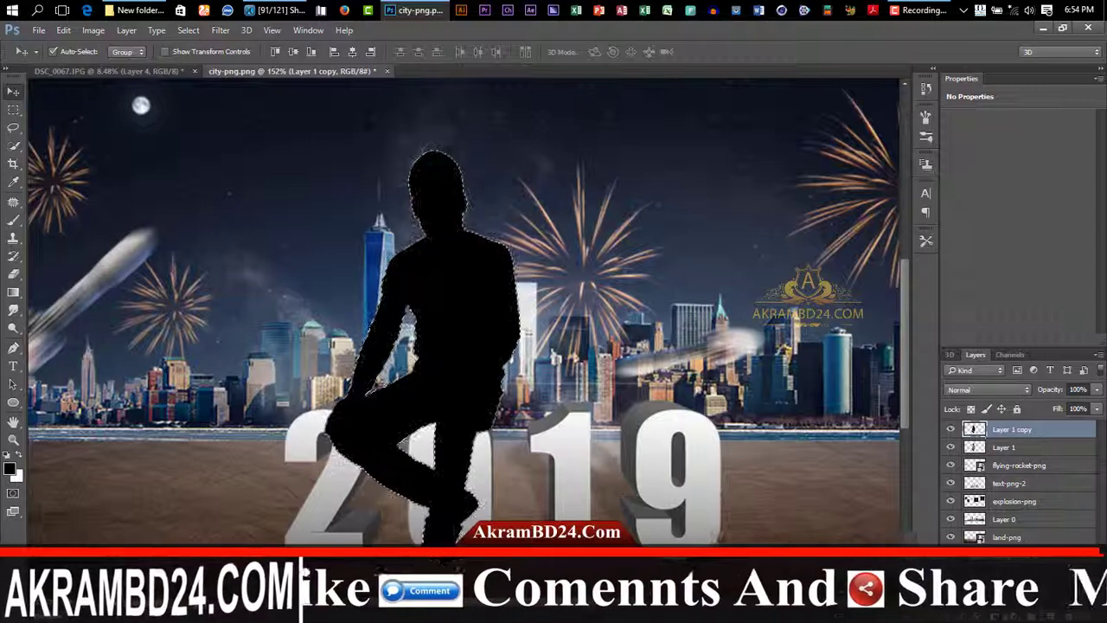
{"action": "left_click_drag", "start_coordinate": [1025, 433], "coordinate": [1024, 451]}
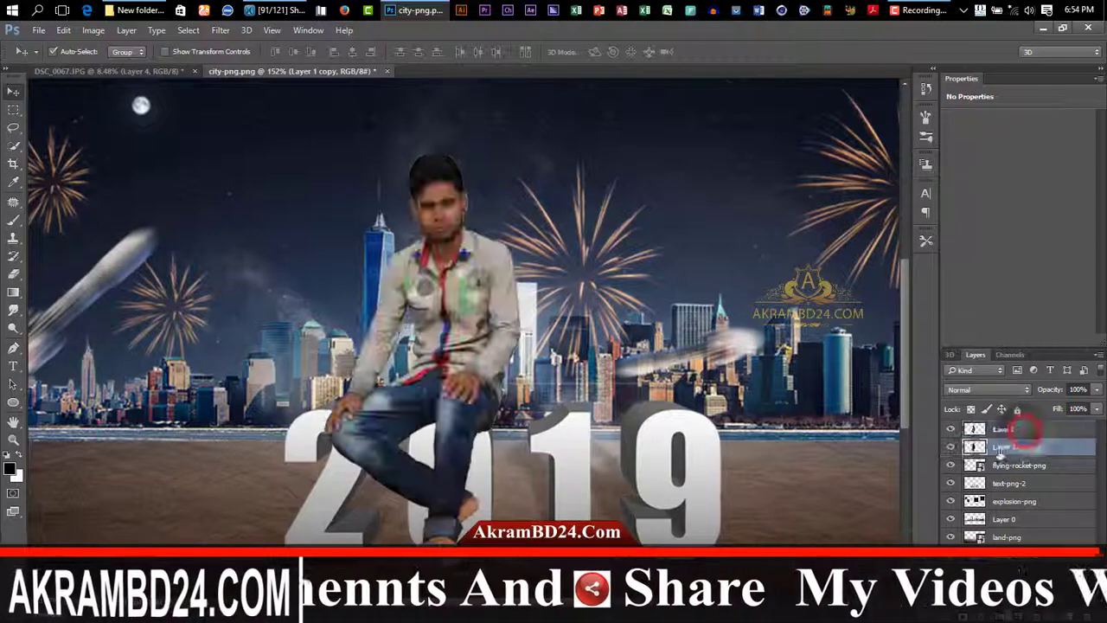
Step: Distort the black silhouette into a shadow skewed across the 2019 letters
{"action": "key", "text": "ctrl+t"}
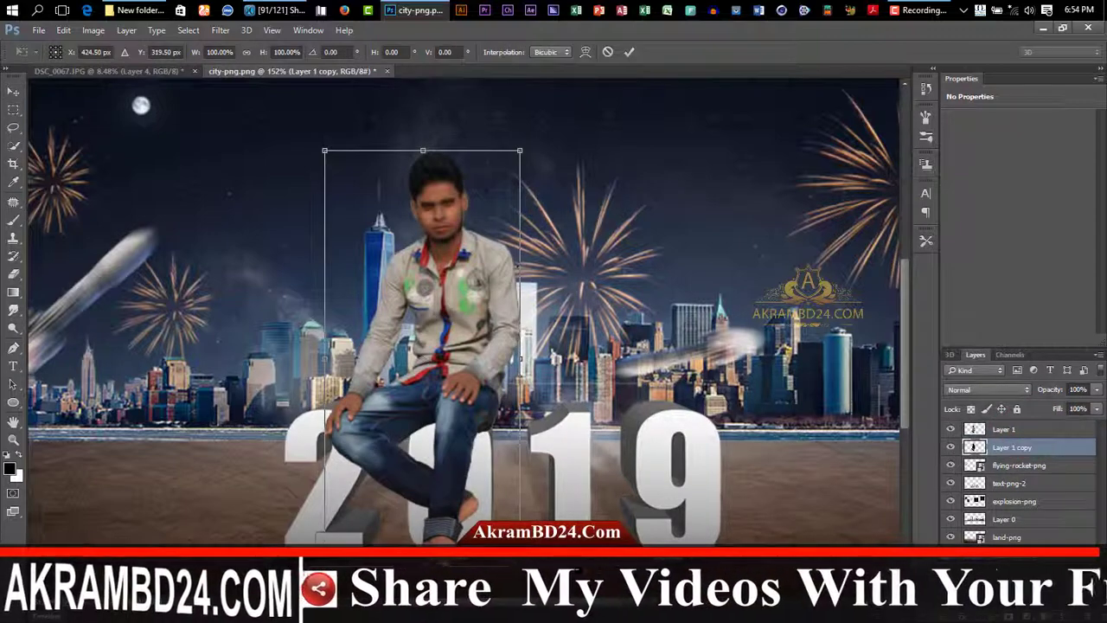
{"action": "left_click", "coordinate": [487, 234]}
{"action": "left_click_drag", "start_coordinate": [519, 151], "coordinate": [571, 416]}
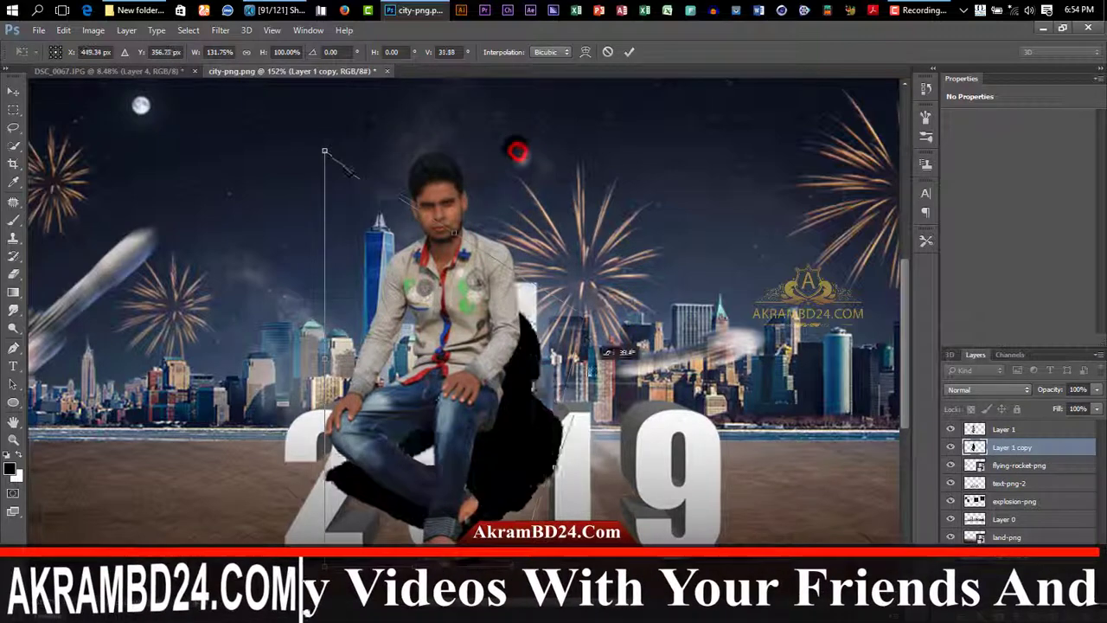
{"action": "left_click_drag", "start_coordinate": [324, 151], "coordinate": [432, 375]}
{"action": "left_click_drag", "start_coordinate": [572, 420], "coordinate": [563, 429]}
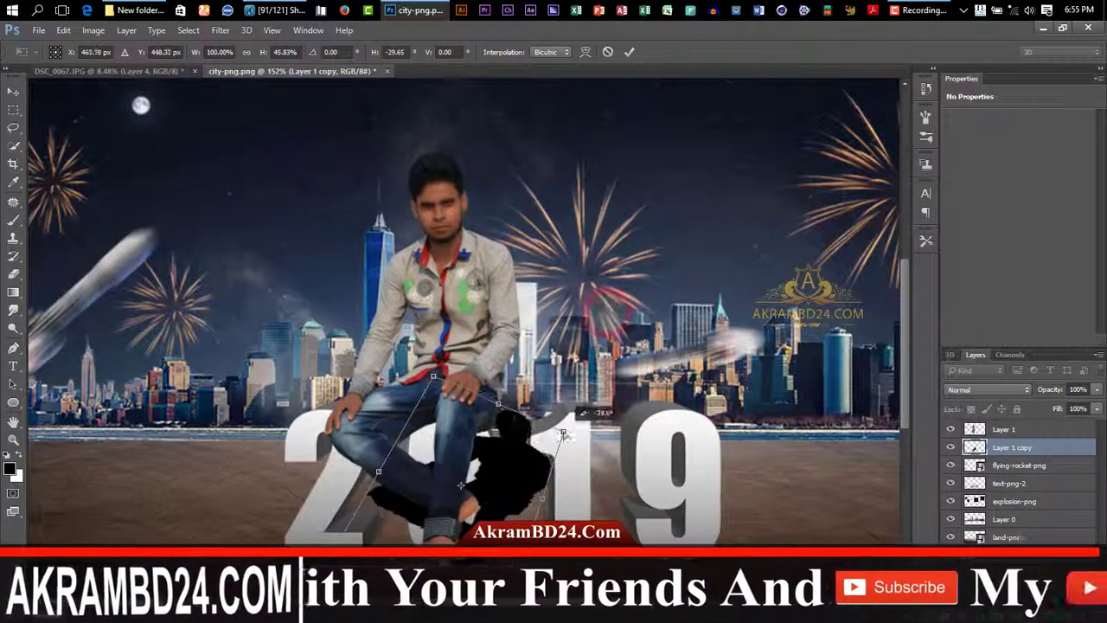
{"action": "left_click_drag", "start_coordinate": [432, 375], "coordinate": [400, 403]}
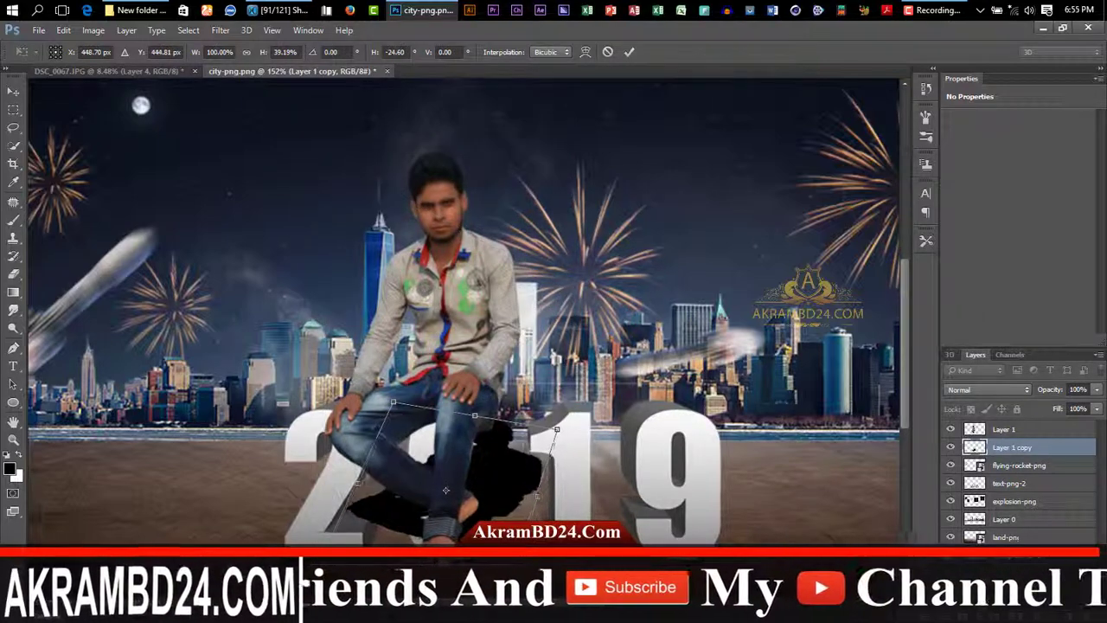
{"action": "left_click", "coordinate": [629, 52]}
Step: Set the shadow to 51% opacity, apply a Gaussian Blur, then lower it to 46%
{"action": "key", "text": "5"}
{"action": "key", "text": "1"}
{"action": "left_click", "coordinate": [223, 30]}
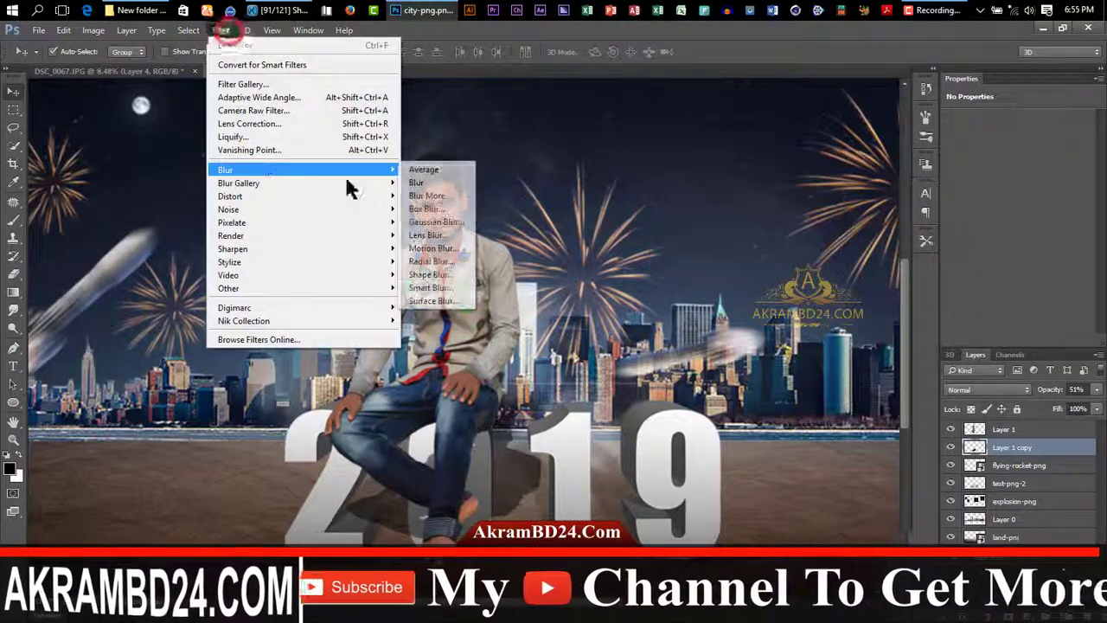
{"action": "left_click", "coordinate": [436, 222]}
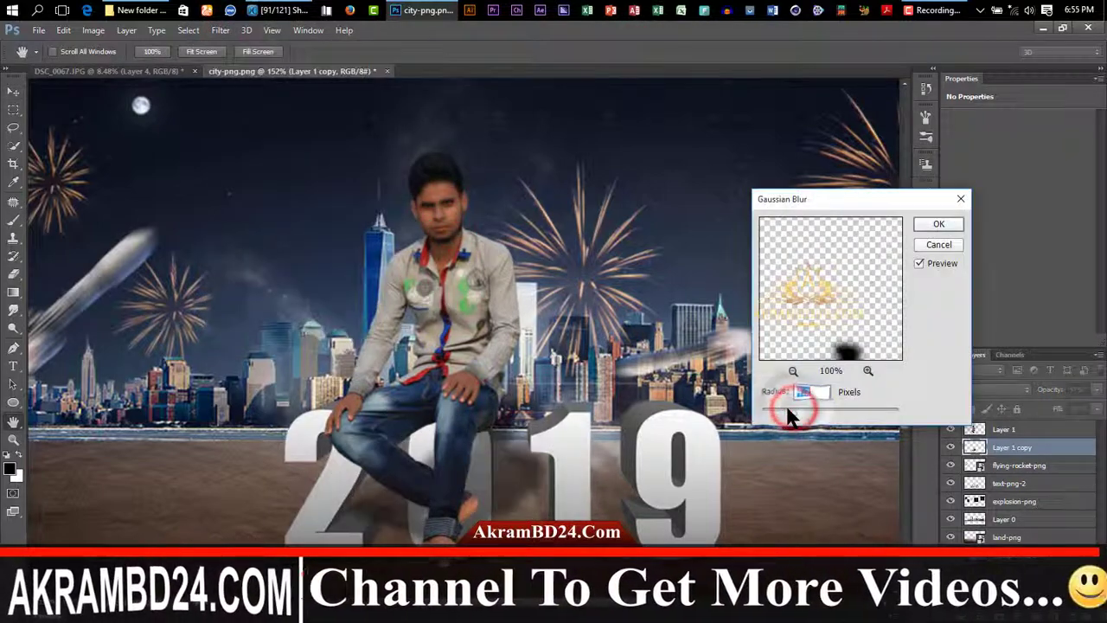
{"action": "left_click", "coordinate": [938, 225]}
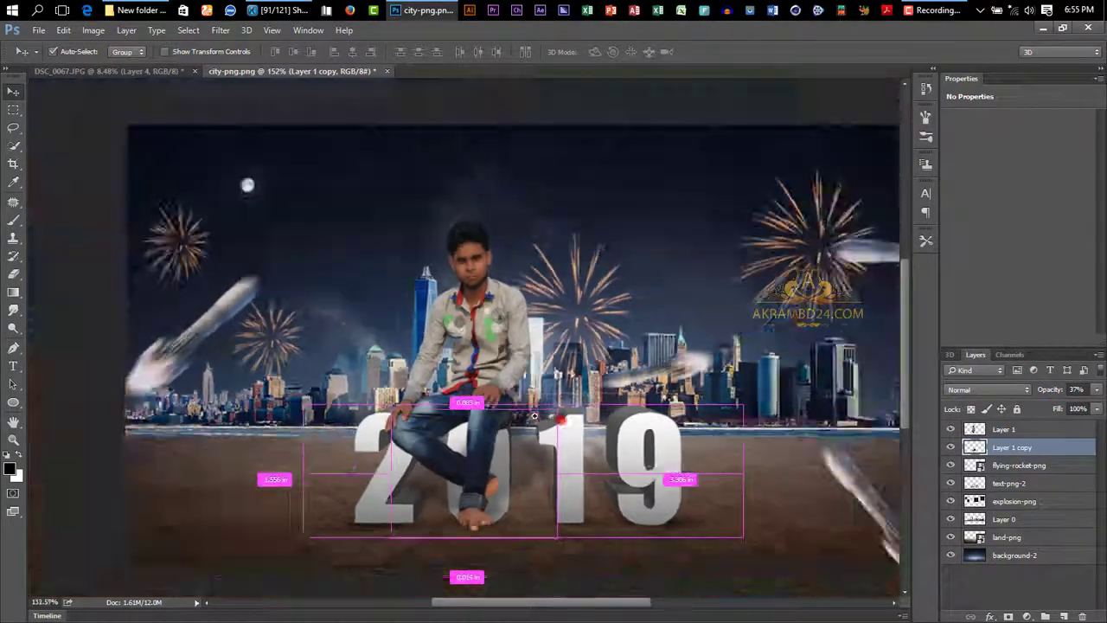
{"action": "scroll", "coordinate": [670, 438], "scroll_direction": "up", "scroll_amount": 4}
{"action": "scroll", "coordinate": [670, 437], "scroll_direction": "down", "scroll_amount": 3}
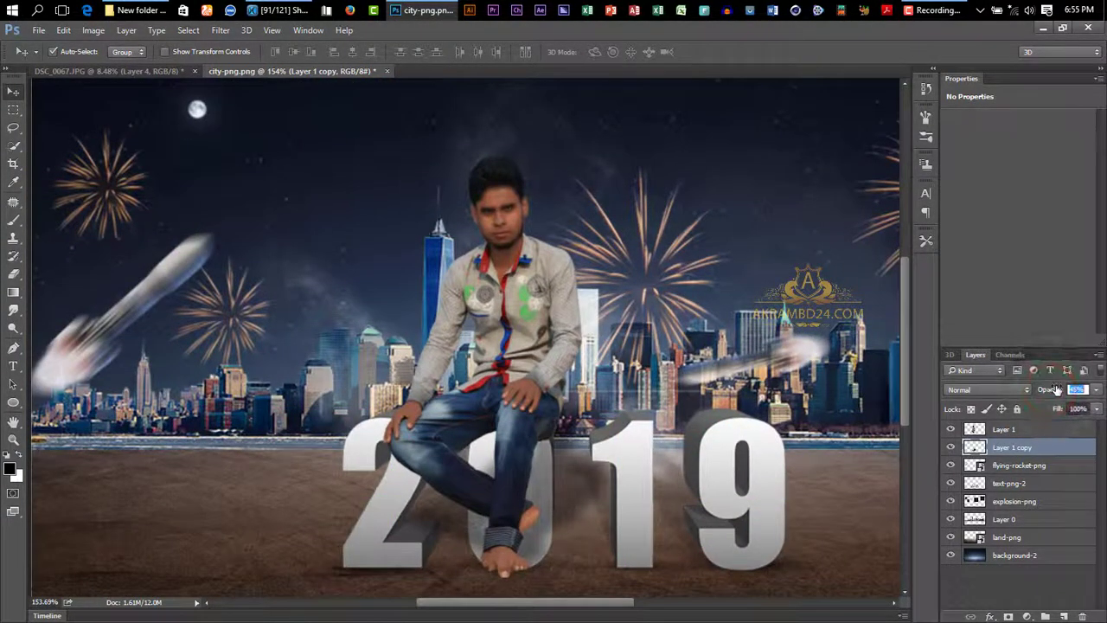
{"action": "scroll", "coordinate": [605, 428], "scroll_direction": "down", "scroll_amount": 3}
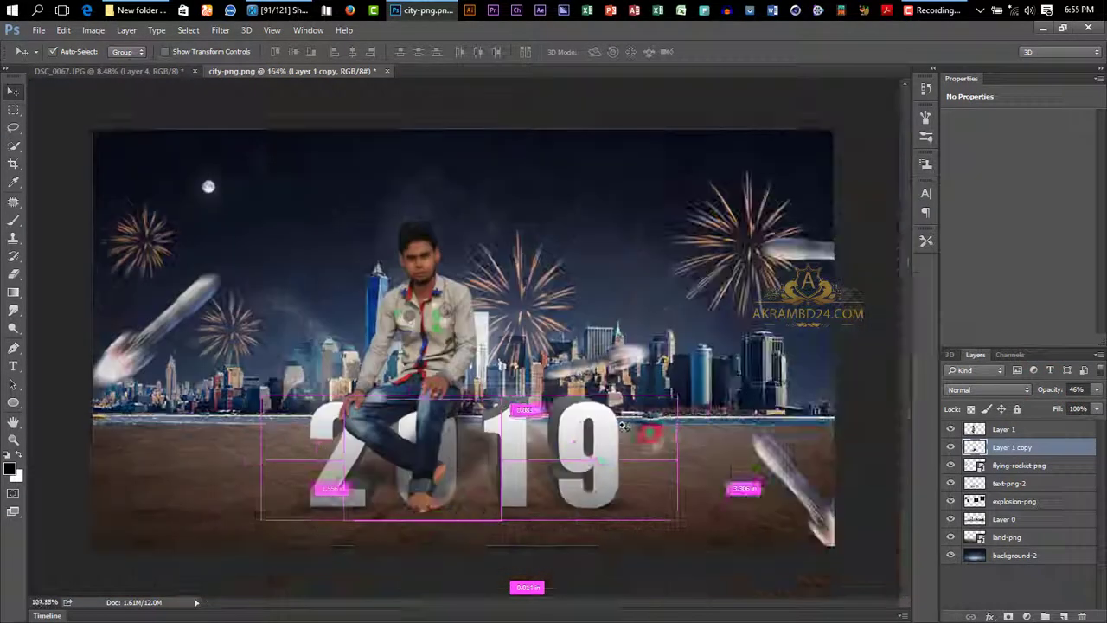
{"action": "scroll", "coordinate": [573, 413], "scroll_direction": "up", "scroll_amount": 1}
{"action": "scroll", "coordinate": [573, 413], "scroll_direction": "up", "scroll_amount": 2}
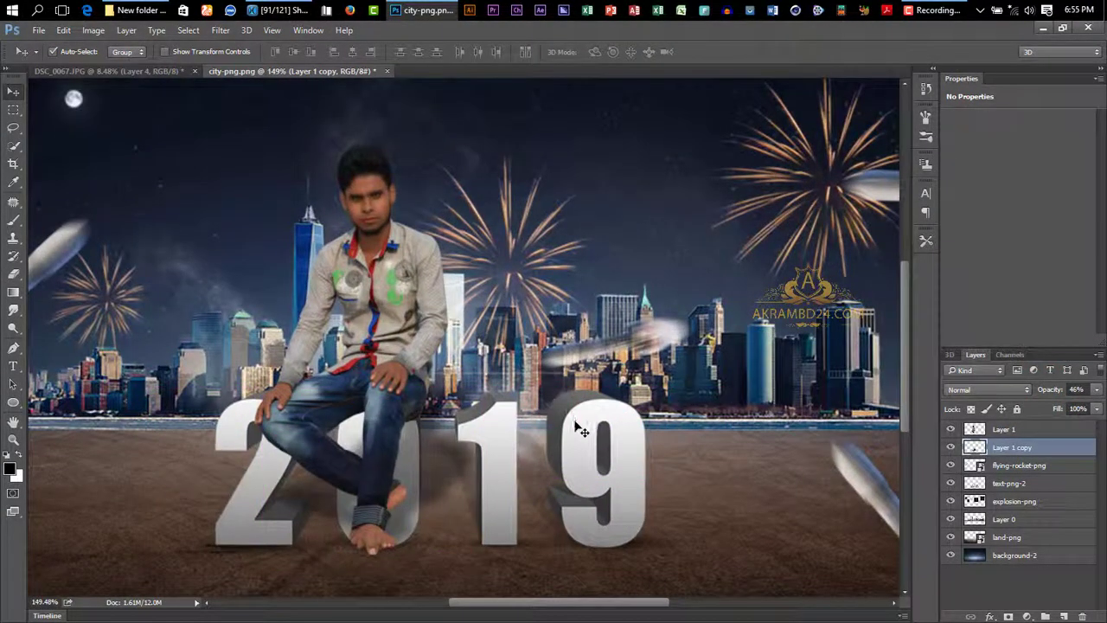
{"action": "scroll", "coordinate": [572, 413], "scroll_direction": "down", "scroll_amount": 2}
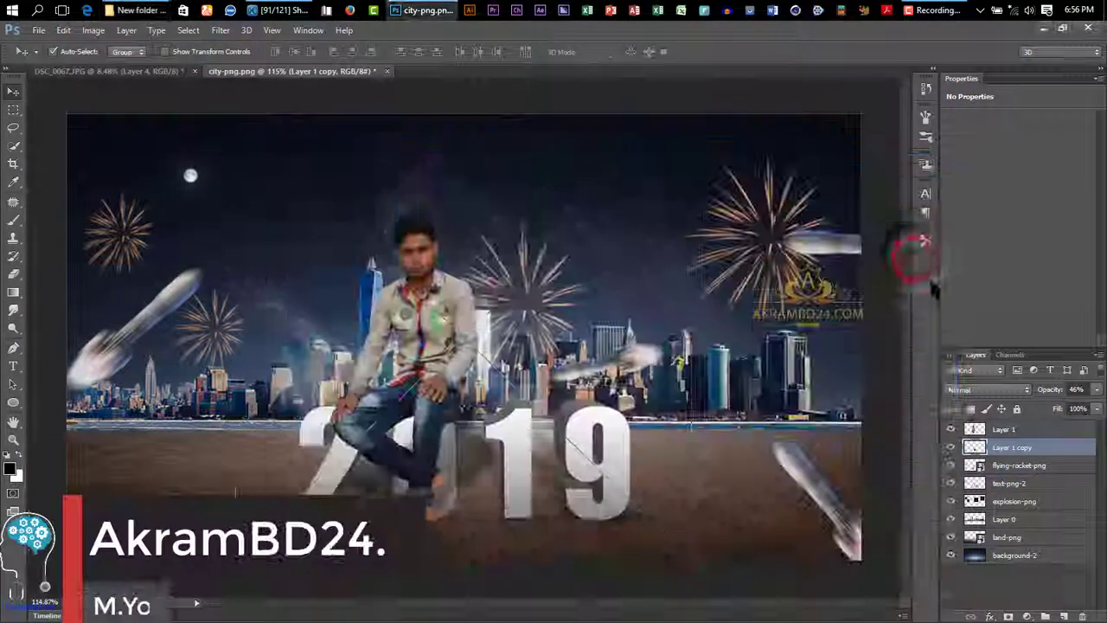
Step: Place rocket-png on a layer above Layer 1, beside the seated man over the 2019 letters
{"action": "left_click_drag", "start_coordinate": [935, 290], "coordinate": [389, 346]}
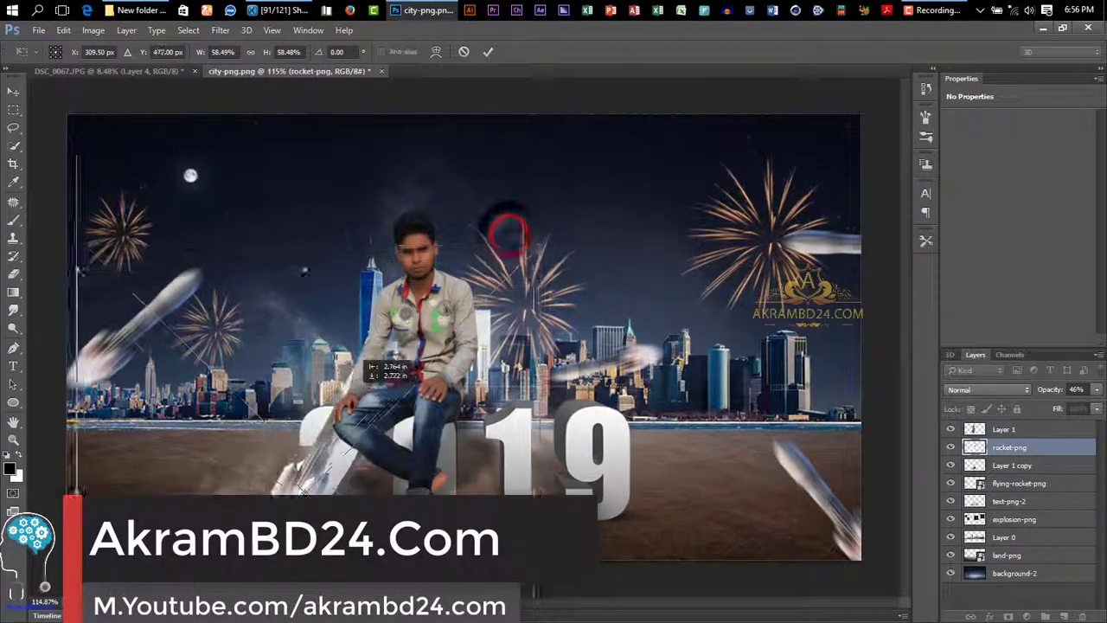
{"action": "left_click", "coordinate": [488, 51]}
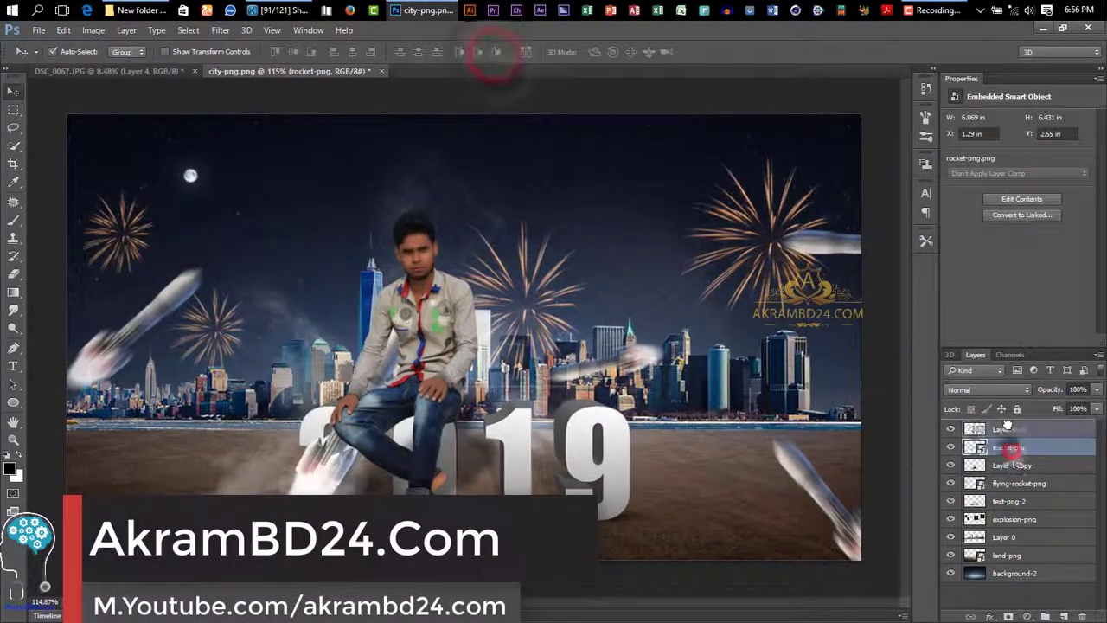
{"action": "left_click_drag", "start_coordinate": [1008, 447], "coordinate": [1008, 426]}
{"action": "mouse_move", "coordinate": [342, 416]}
{"action": "left_mouse_down"}
{"action": "mouse_move", "coordinate": [378, 398]}
{"action": "mouse_move", "coordinate": [389, 342]}
{"action": "left_mouse_up"}
Step: Apply a Gaussian Blur to the rocket layer
{"action": "left_click", "coordinate": [220, 31]}
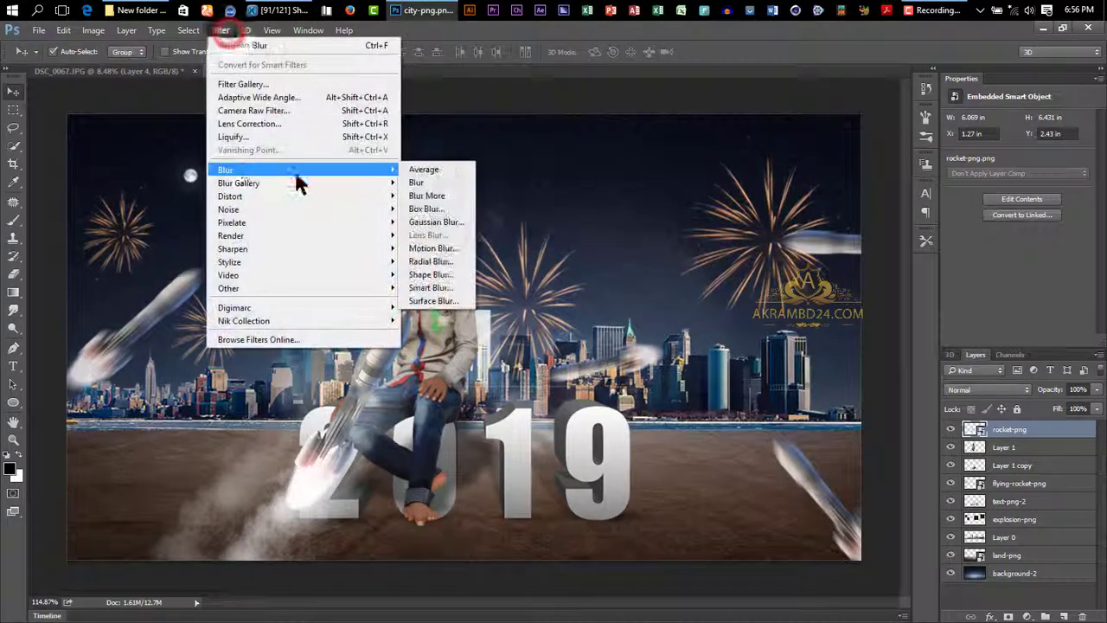
{"action": "left_click", "coordinate": [429, 222]}
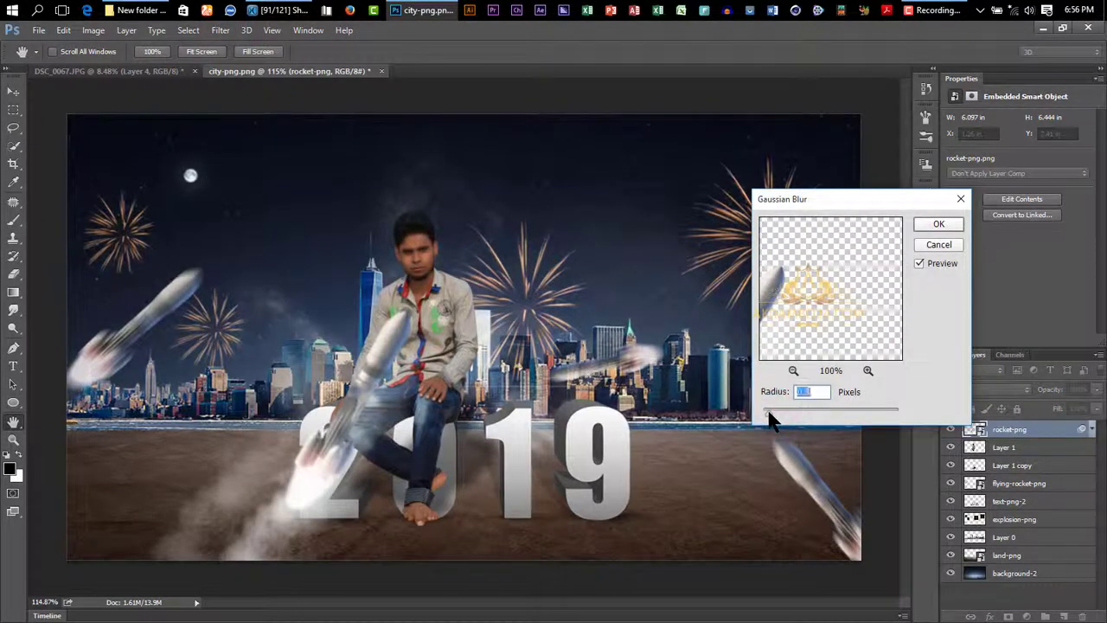
{"action": "left_click", "coordinate": [926, 227]}
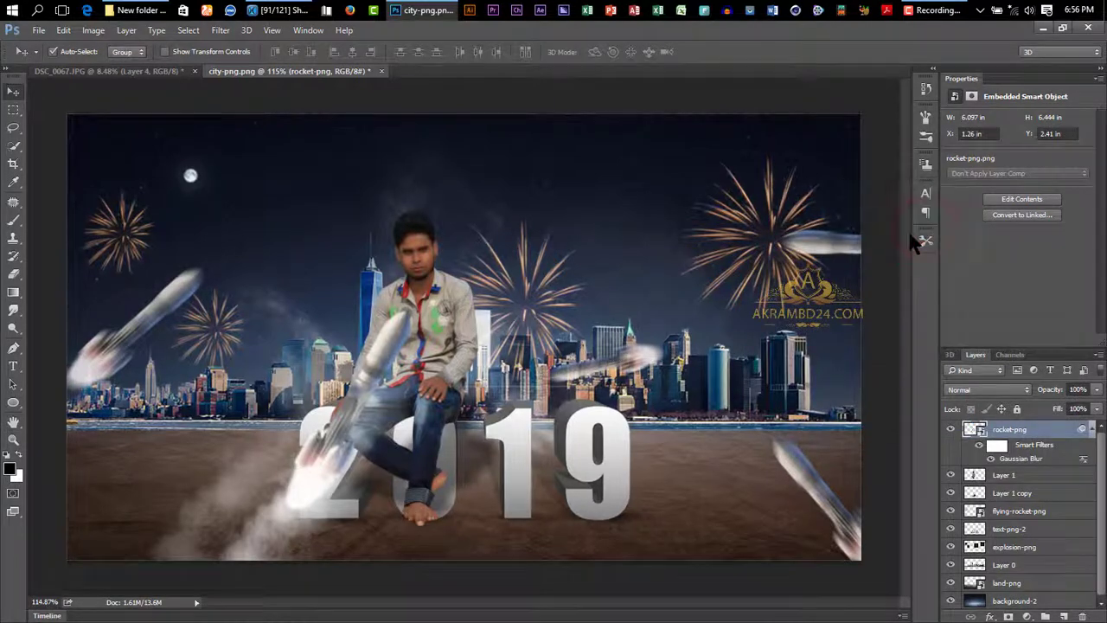
Step: Rasterize the rocket smart-object layer so it can be freely transformed
{"action": "key", "text": "ctrl+t"}
{"action": "left_click", "coordinate": [558, 259]}
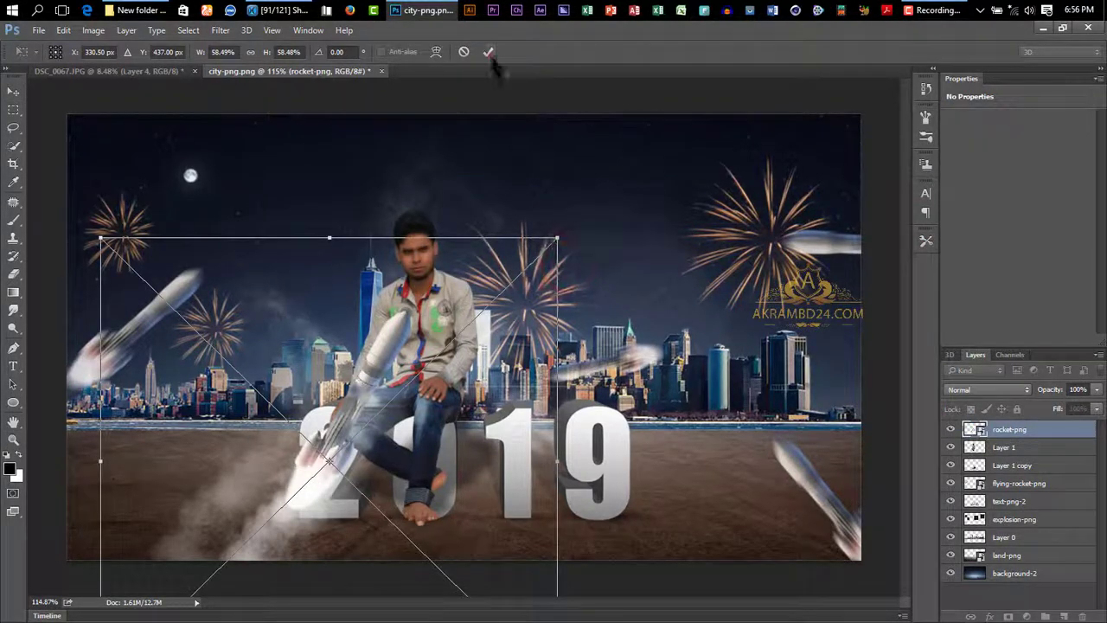
{"action": "left_click", "coordinate": [489, 51]}
{"action": "right_click", "coordinate": [1010, 429]}
{"action": "left_click", "coordinate": [900, 268]}
Step: Rotate the rocket about 15° clockwise and move it down-left across the '2'
{"action": "key", "text": "ctrl+t"}
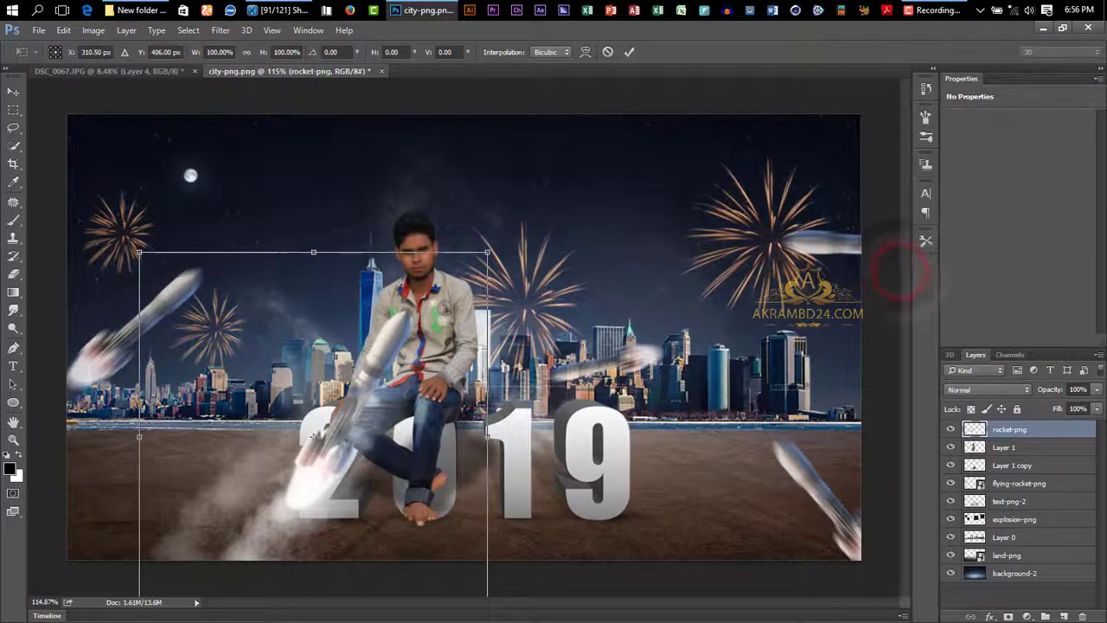
{"action": "left_click_drag", "start_coordinate": [588, 351], "coordinate": [578, 414]}
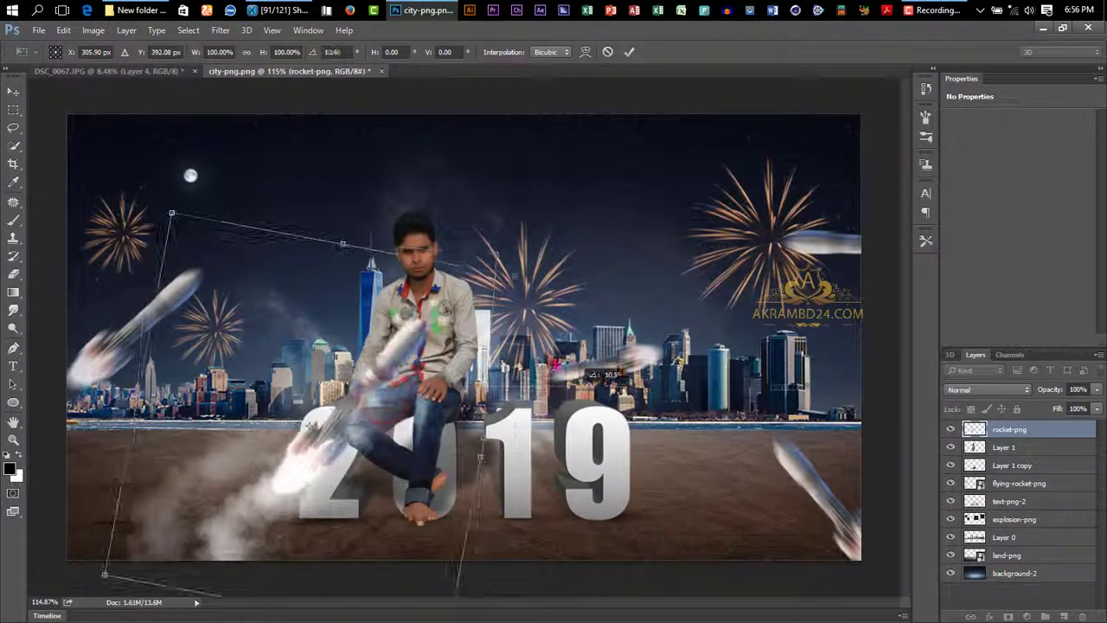
{"action": "left_click_drag", "start_coordinate": [308, 427], "coordinate": [288, 446]}
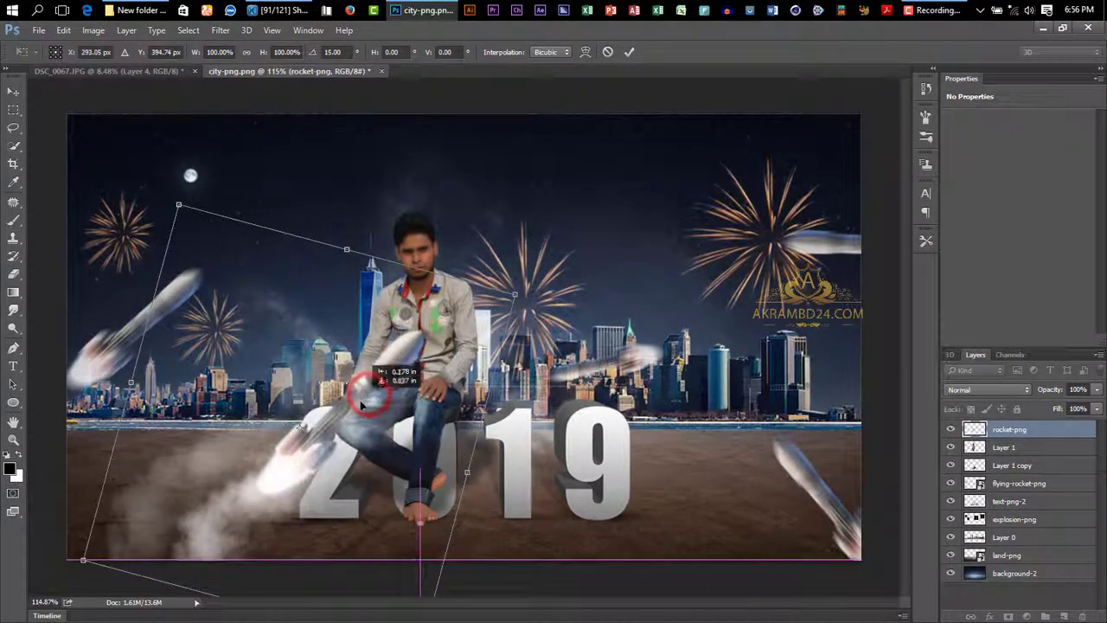
{"action": "left_click", "coordinate": [628, 51]}
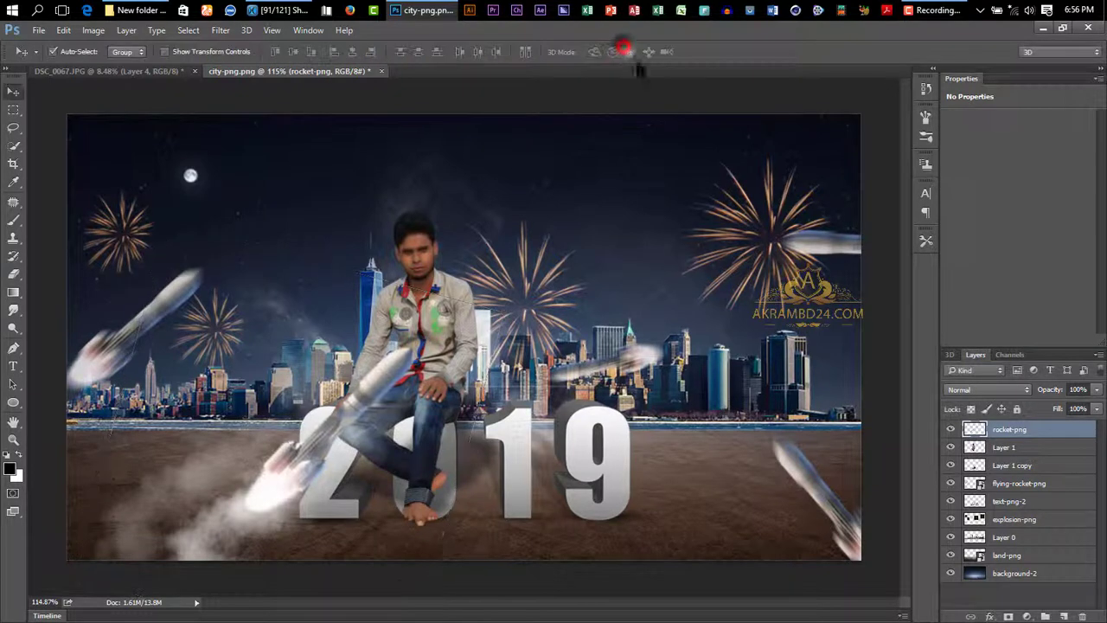
Step: Nudge the rocket slightly up and left, then zoom in on the man's leg and foot
{"action": "left_click_drag", "start_coordinate": [347, 412], "coordinate": [348, 407]}
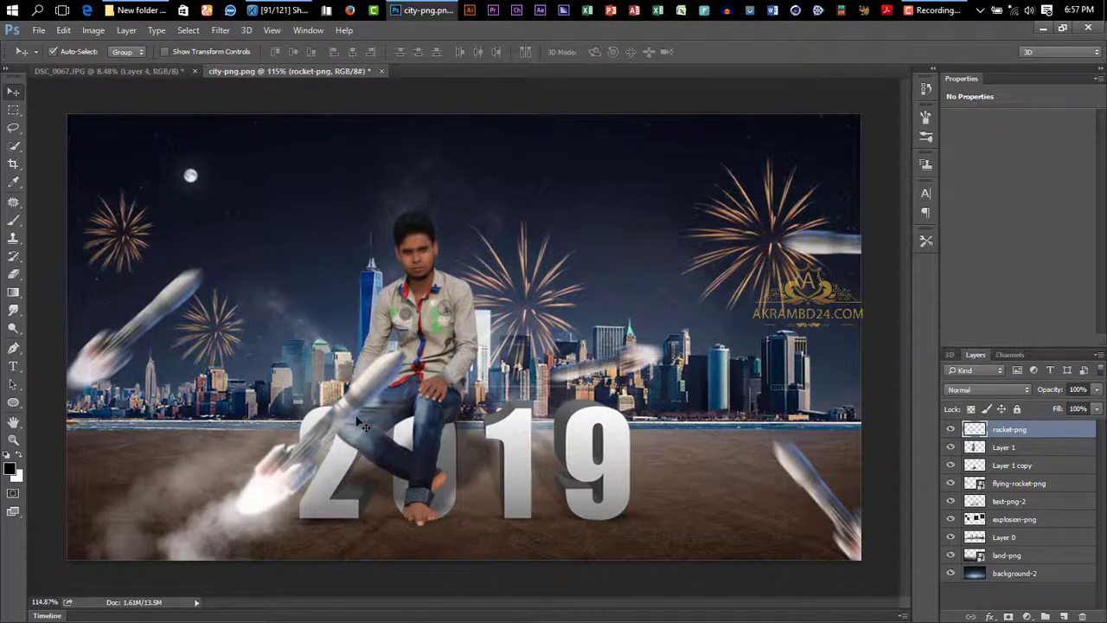
{"action": "left_click_drag", "start_coordinate": [363, 427], "coordinate": [356, 405]}
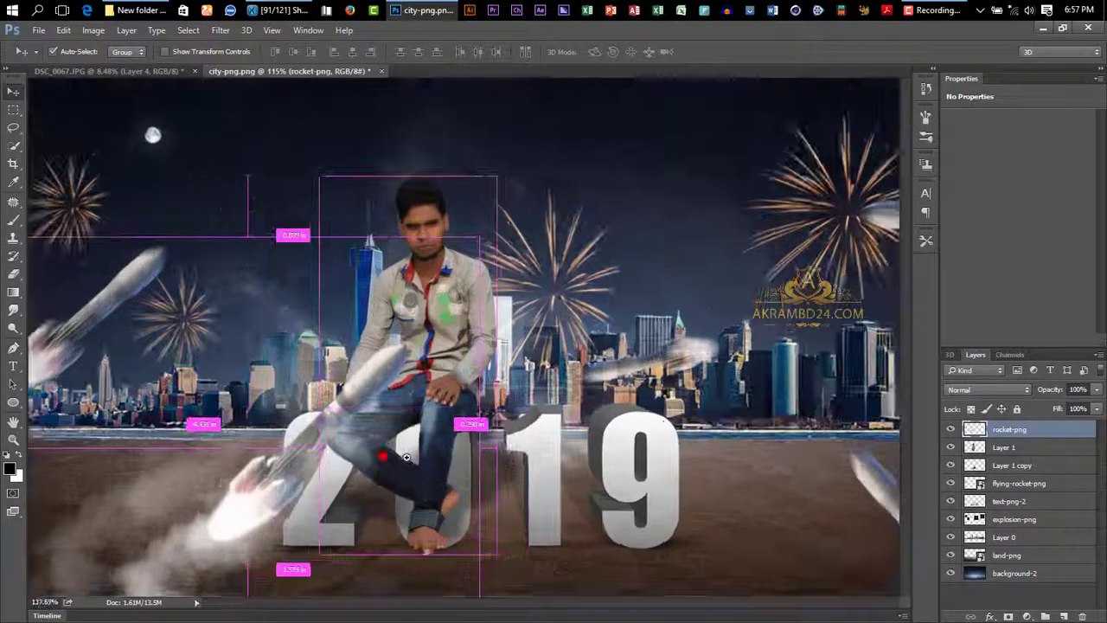
{"action": "left_click_drag", "start_coordinate": [383, 452], "coordinate": [527, 512]}
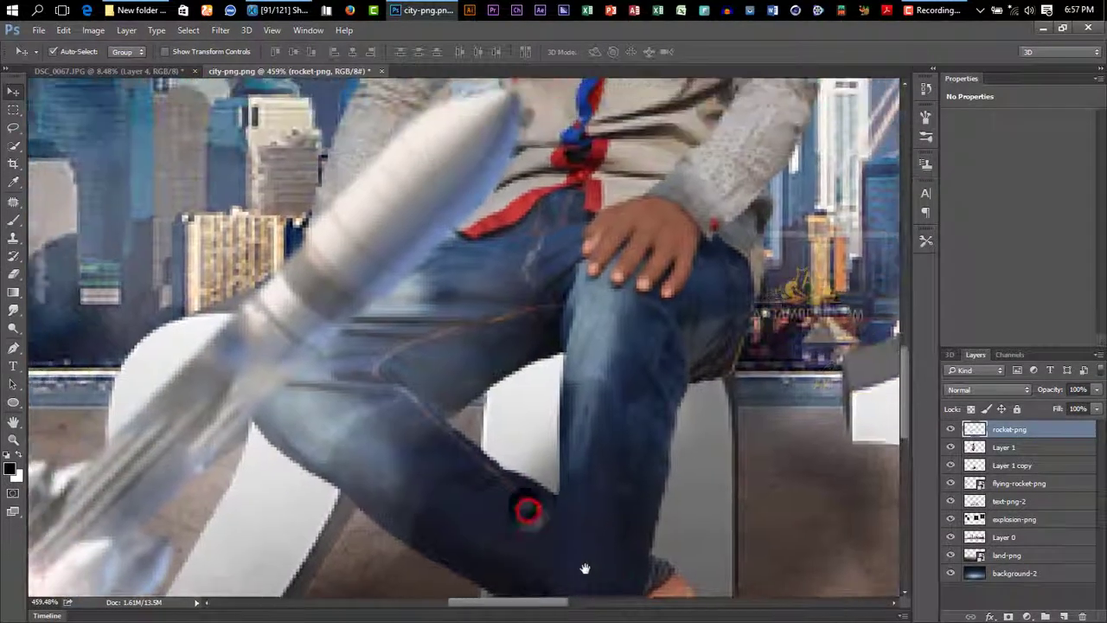
{"action": "left_click_drag", "start_coordinate": [585, 568], "coordinate": [526, 267]}
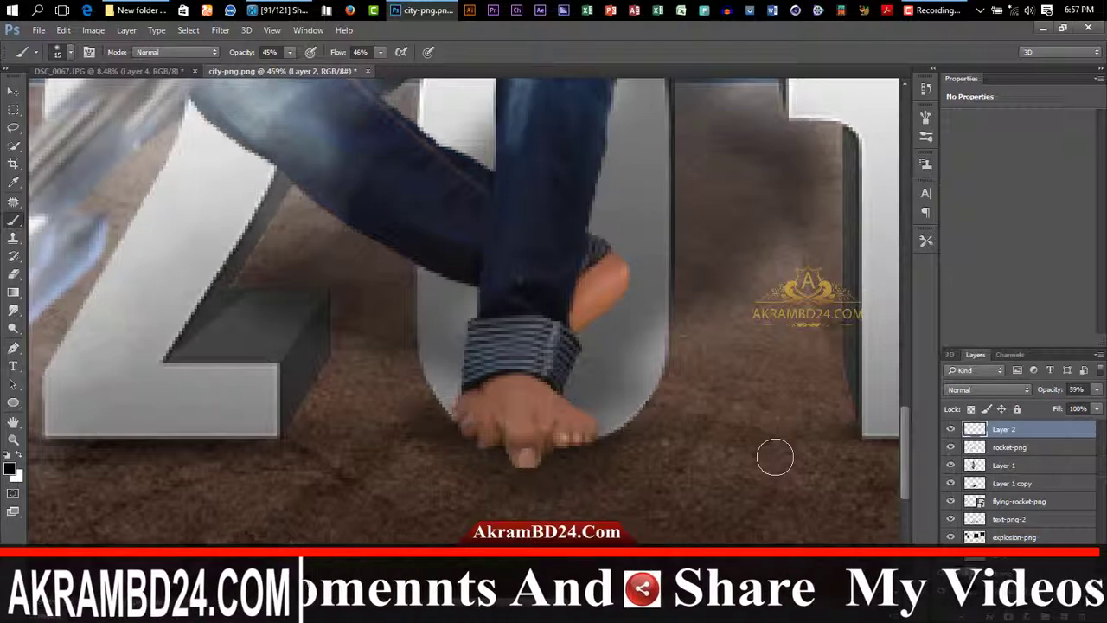
{"action": "scroll", "coordinate": [774, 457], "scroll_direction": "down", "scroll_amount": 2}
{"action": "scroll", "coordinate": [700, 459], "scroll_direction": "down", "scroll_amount": 2}
{"action": "scroll", "coordinate": [692, 458], "scroll_direction": "down", "scroll_amount": 2}
{"action": "scroll", "coordinate": [665, 447], "scroll_direction": "down", "scroll_amount": 2}
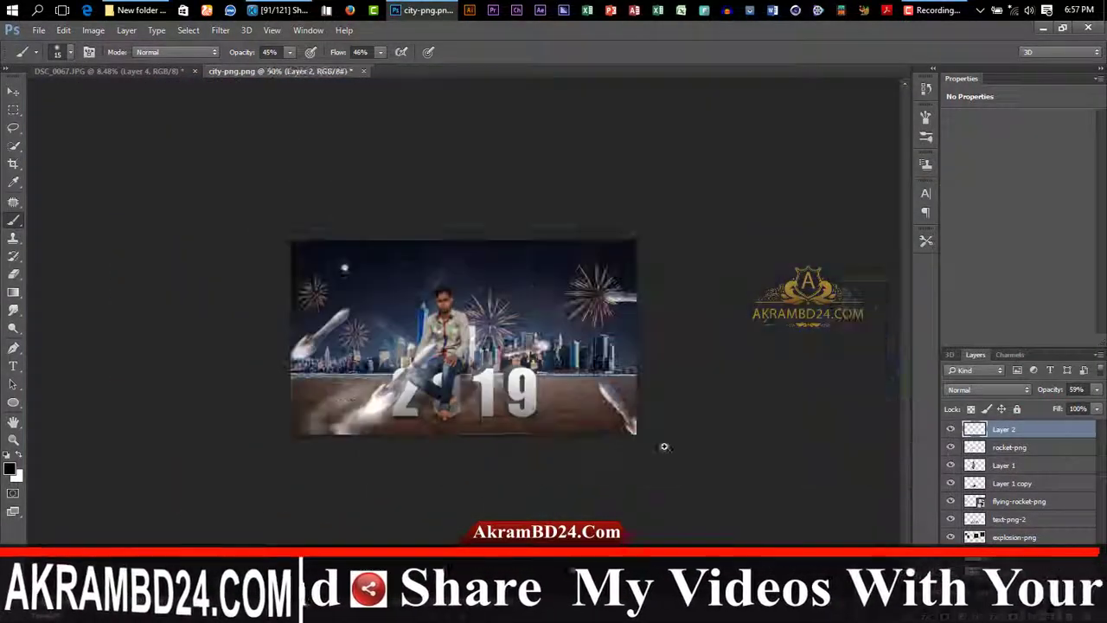
Step: Place Embedded the Akrambd logo from D:\Personal into the poster
{"action": "left_click", "coordinate": [39, 29]}
{"action": "left_click", "coordinate": [84, 248]}
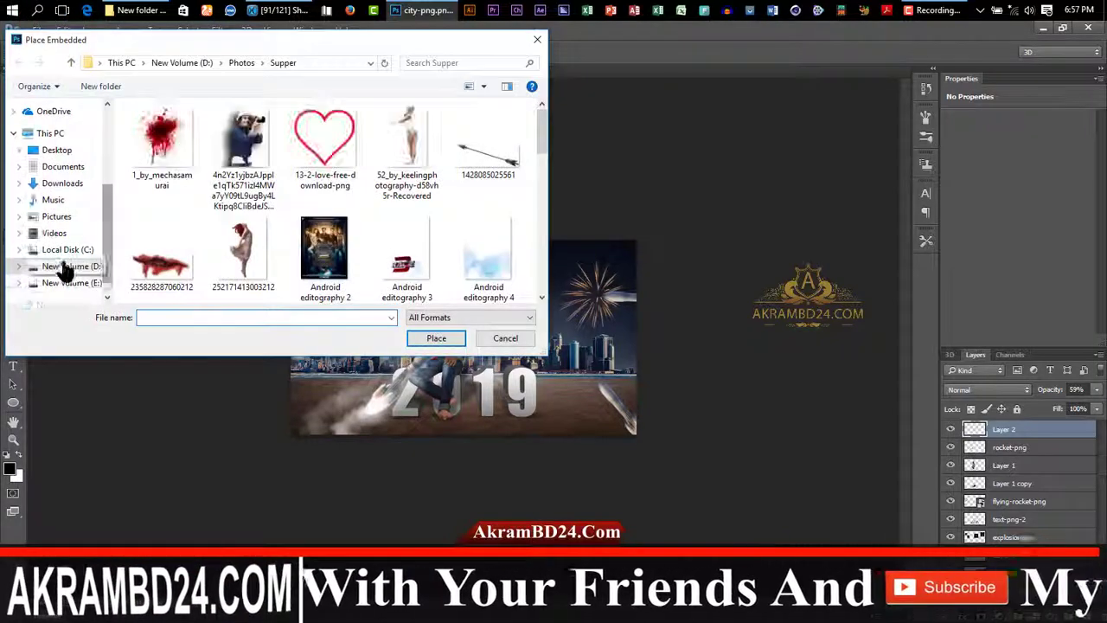
{"action": "left_click", "coordinate": [62, 247]}
{"action": "double_click", "coordinate": [155, 170]}
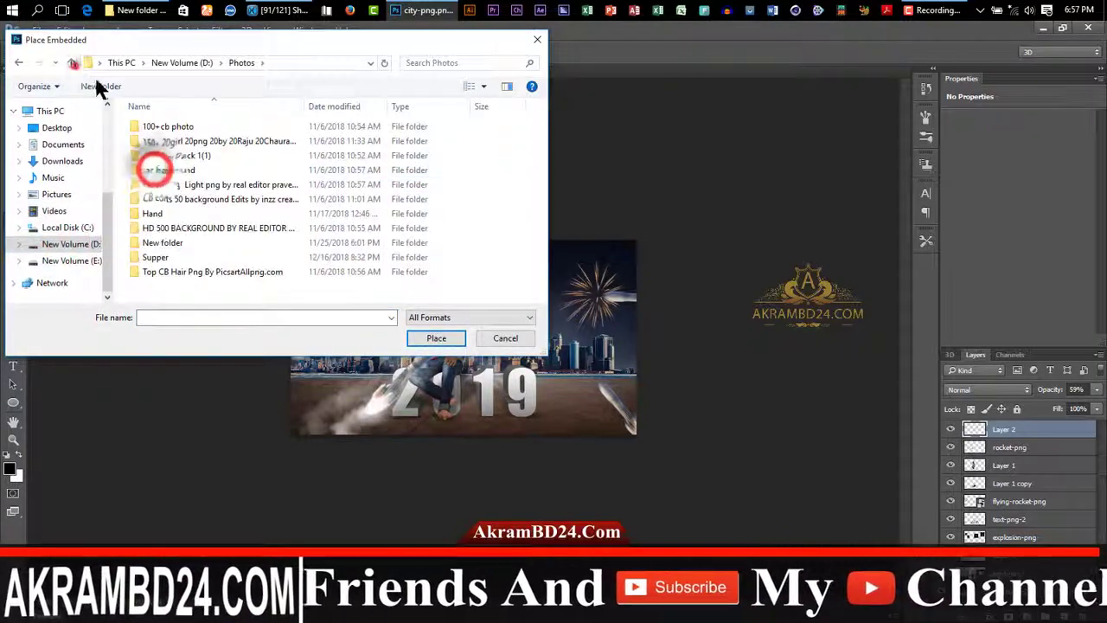
{"action": "left_click", "coordinate": [72, 62]}
{"action": "double_click", "coordinate": [160, 156]}
{"action": "double_click", "coordinate": [510, 147]}
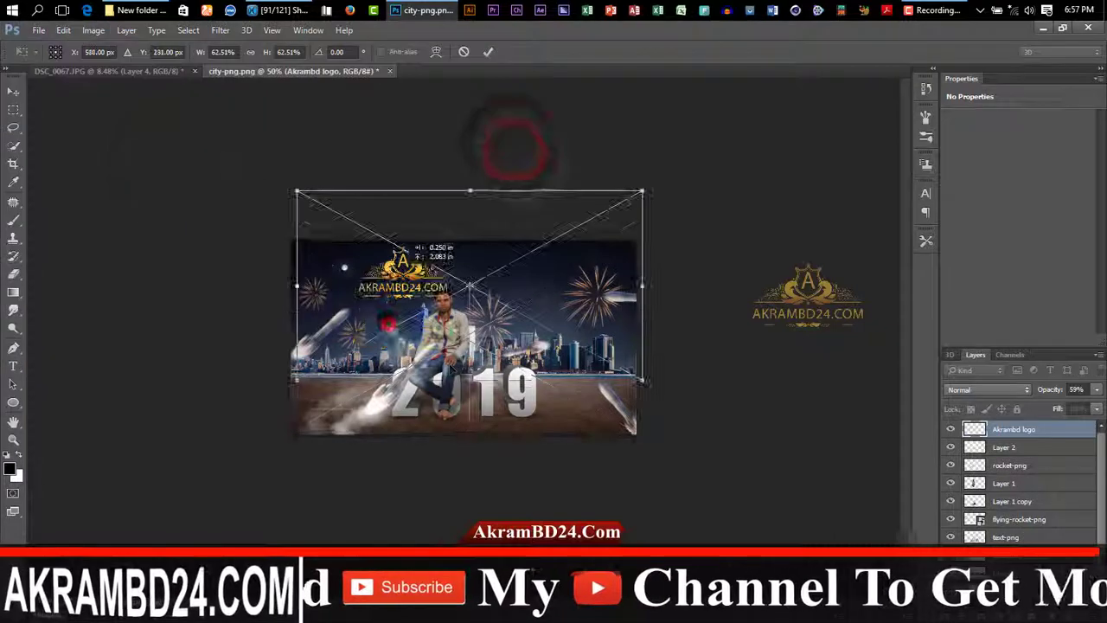
Step: Shrink the logo to about 30% and move it into the top-left corner
{"action": "left_click_drag", "start_coordinate": [389, 326], "coordinate": [374, 321]}
{"action": "left_click_drag", "start_coordinate": [627, 185], "coordinate": [537, 234]}
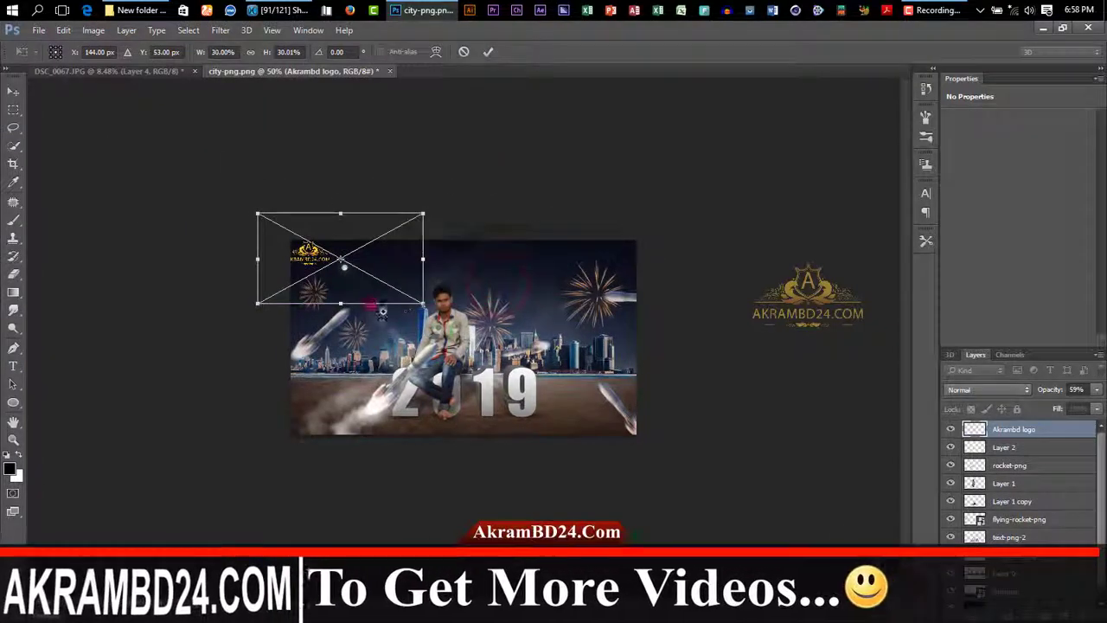
{"action": "scroll", "coordinate": [383, 313], "scroll_direction": "up", "scroll_amount": 5, "text": "alt"}
{"action": "left_click_drag", "start_coordinate": [291, 241], "coordinate": [315, 241]}
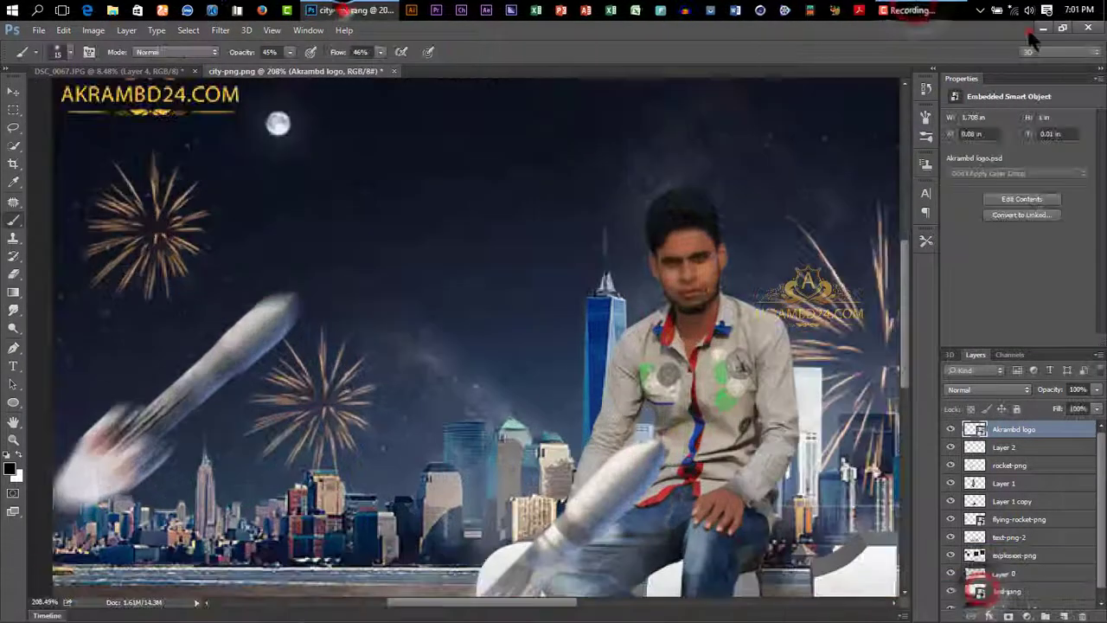
Step: Drag the Rkediting (206) hair image from Explorer into the poster
{"action": "left_click", "coordinate": [1043, 27]}
{"action": "left_click_drag", "start_coordinate": [828, 227], "coordinate": [86, 334]}
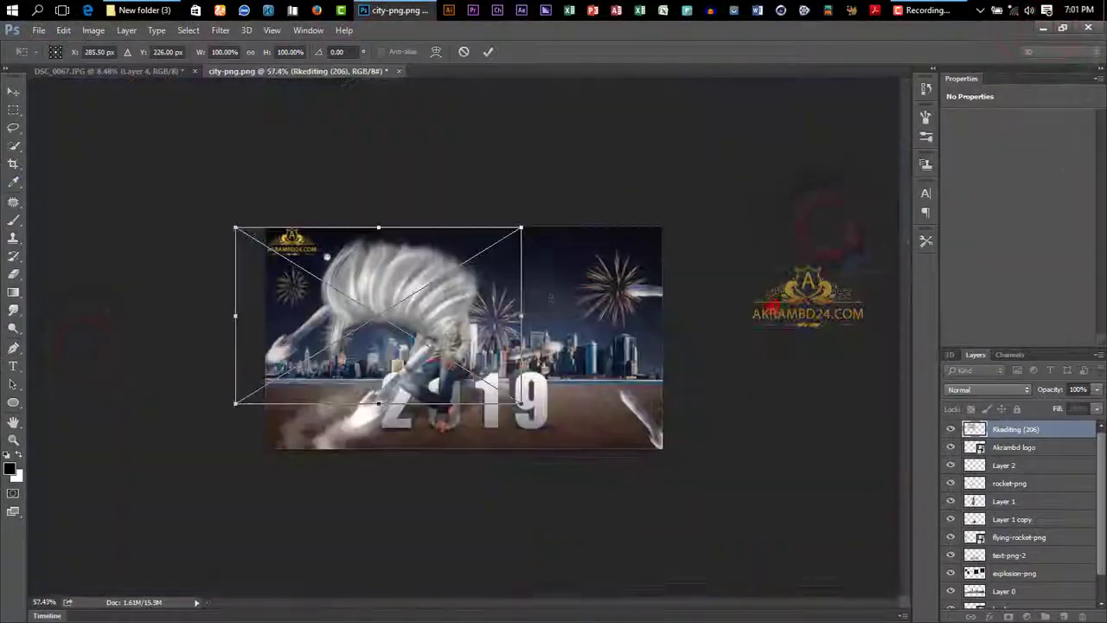
{"action": "scroll", "coordinate": [519, 338], "scroll_direction": "down", "scroll_amount": 5, "text": "alt"}
{"action": "scroll", "coordinate": [523, 230], "scroll_direction": "up", "scroll_amount": 3, "text": "alt"}
{"action": "scroll", "coordinate": [519, 222], "scroll_direction": "up", "scroll_amount": 3, "text": "alt"}
{"action": "scroll", "coordinate": [449, 130], "scroll_direction": "up", "scroll_amount": 2, "text": "alt"}
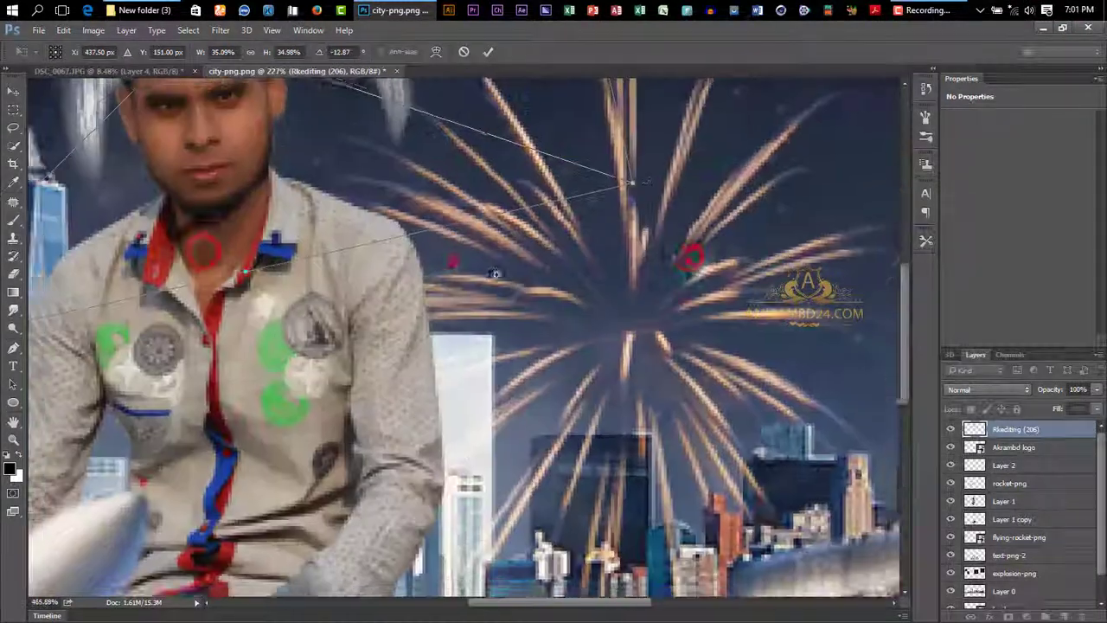
{"action": "scroll", "coordinate": [636, 183], "scroll_direction": "up", "scroll_amount": 2, "text": "alt"}
Step: Scale the hair to about 15% and tilt it upright onto the man's head
{"action": "left_click_drag", "start_coordinate": [635, 184], "coordinate": [554, 320]}
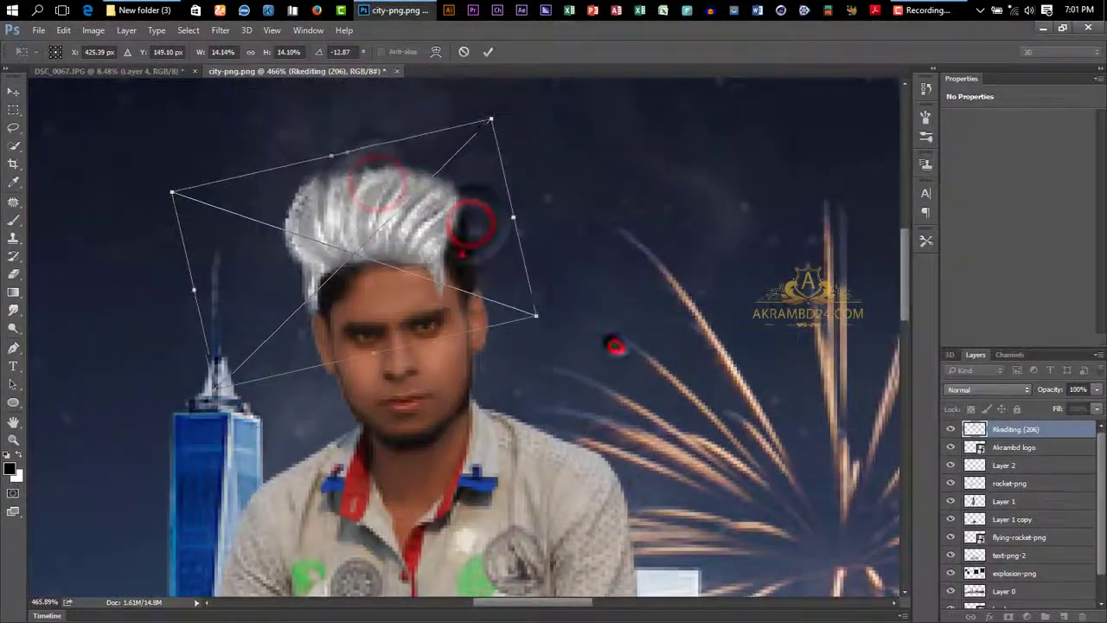
{"action": "right_click", "coordinate": [553, 320]}
{"action": "left_click", "coordinate": [532, 333]}
{"action": "mouse_move", "coordinate": [647, 251]}
{"action": "left_mouse_down"}
{"action": "mouse_move", "coordinate": [603, 281]}
{"action": "mouse_move", "coordinate": [568, 255]}
{"action": "mouse_move", "coordinate": [563, 275]}
{"action": "left_mouse_up"}
{"action": "scroll", "coordinate": [702, 299], "scroll_direction": "down", "scroll_amount": 2}
{"action": "right_click", "coordinate": [703, 294]}
{"action": "left_click", "coordinate": [605, 455]}
Step: Commit the hair, hide its layer and erase the original hair above the forehead
{"action": "key", "text": "Return"}
{"action": "scroll", "coordinate": [598, 291], "scroll_direction": "up", "scroll_amount": 3}
{"action": "scroll", "coordinate": [549, 235], "scroll_direction": "up", "scroll_amount": 2}
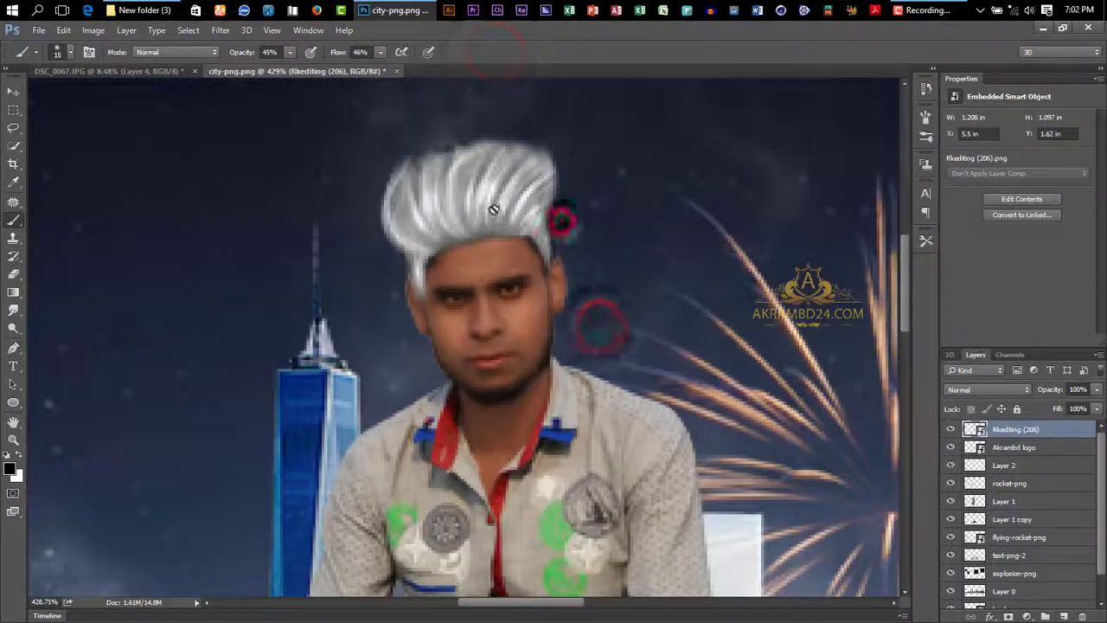
{"action": "key", "text": "b"}
{"action": "left_click", "coordinate": [13, 310]}
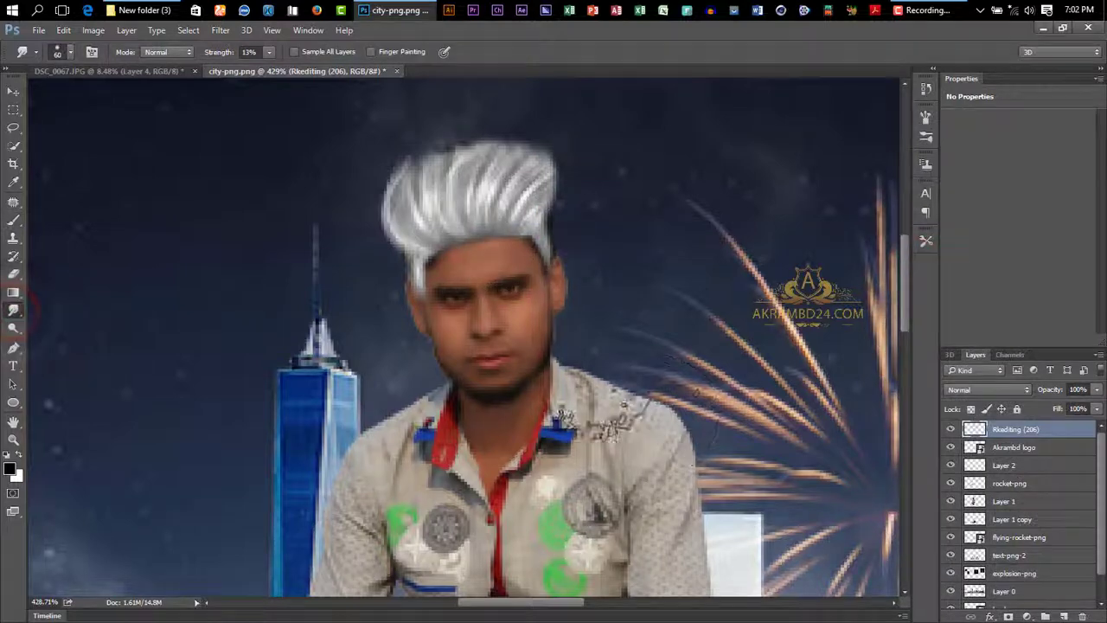
{"action": "left_click", "coordinate": [951, 429]}
{"action": "left_click", "coordinate": [13, 273]}
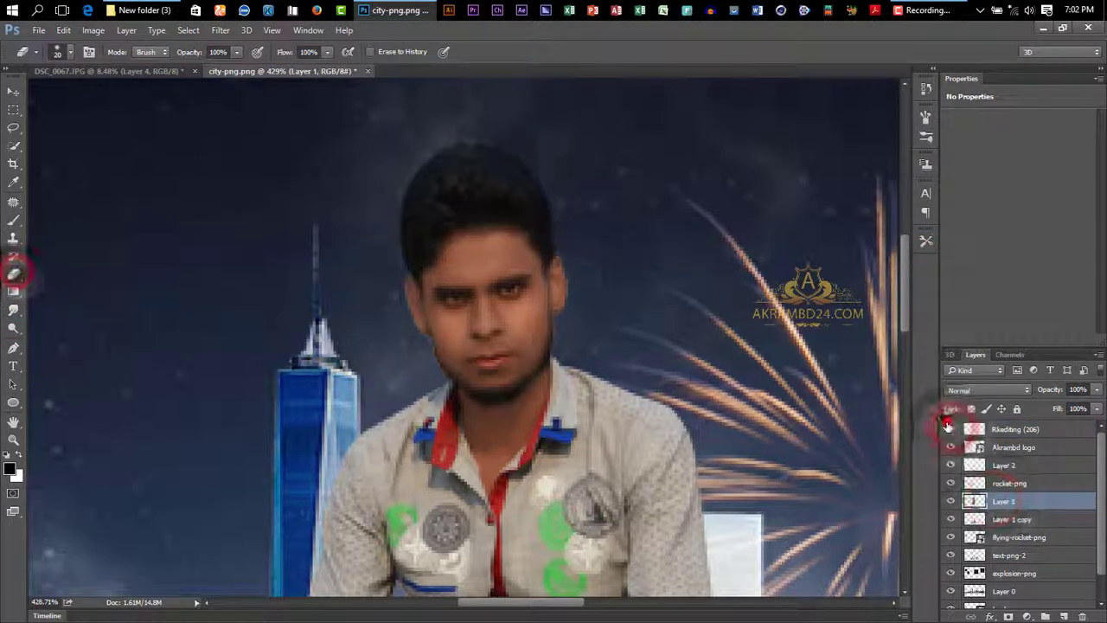
{"action": "right_click", "coordinate": [378, 235]}
{"action": "left_click", "coordinate": [552, 32]}
{"action": "left_click", "coordinate": [538, 169]}
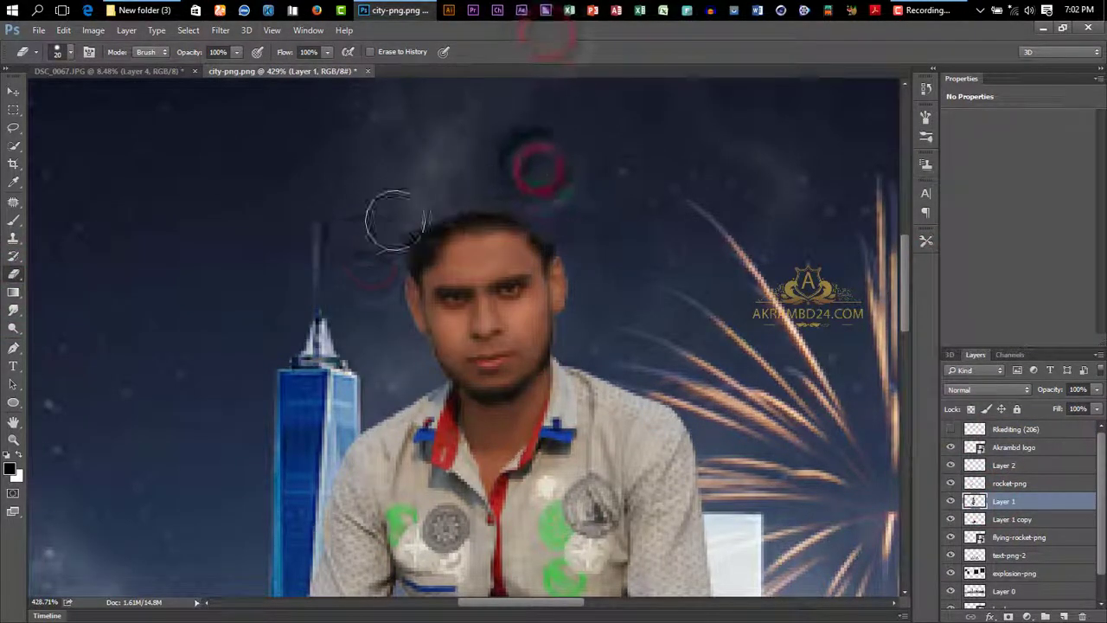
Step: Make the hair layer visible again and select Layer 1 with the Smudge tool
{"action": "left_click_drag", "start_coordinate": [392, 242], "coordinate": [428, 233]}
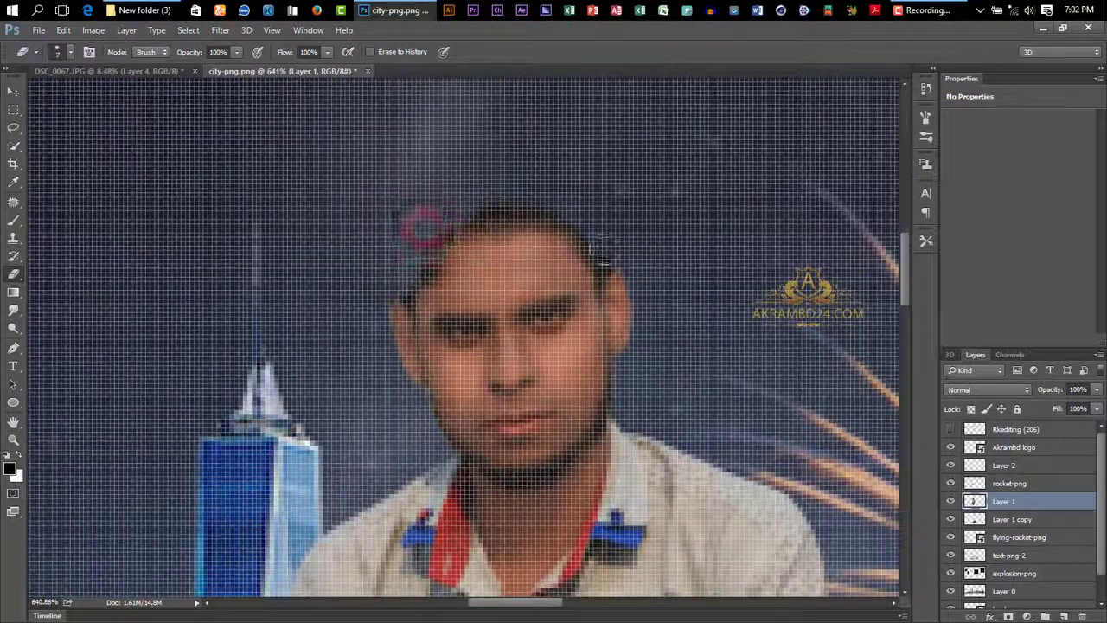
{"action": "left_click_drag", "start_coordinate": [682, 200], "coordinate": [640, 200]}
{"action": "left_click", "coordinate": [951, 429]}
{"action": "left_click", "coordinate": [13, 309]}
{"action": "left_click", "coordinate": [1026, 429]}
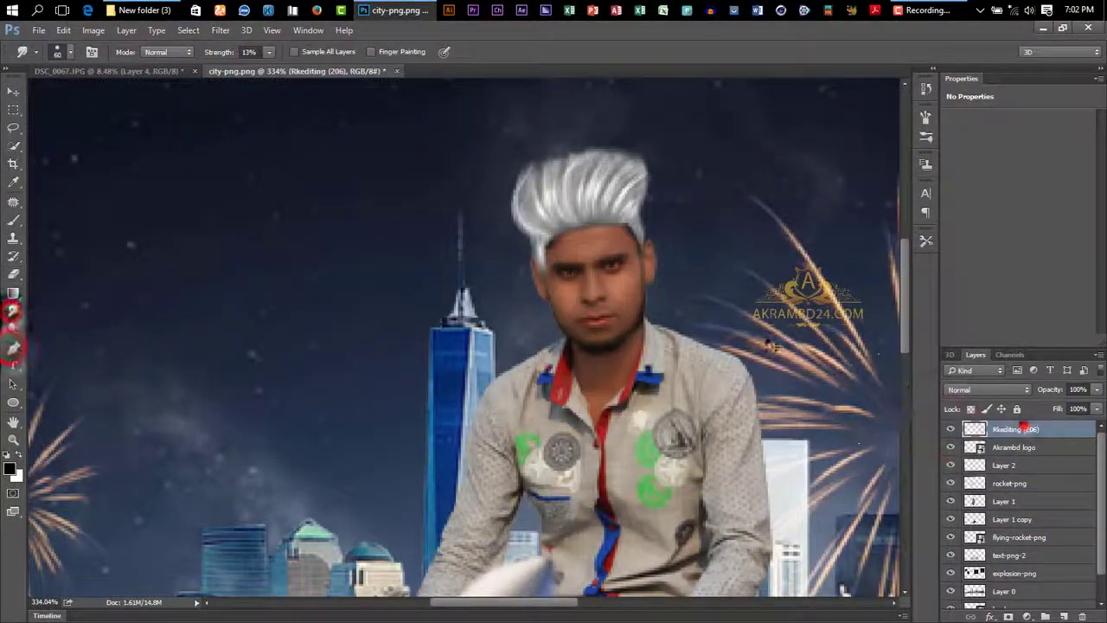
{"action": "scroll", "coordinate": [588, 260], "scroll_direction": "up", "scroll_amount": 2}
{"action": "left_click", "coordinate": [1008, 502]}
Step: Smudge the forehead into the new hairline at 60% strength
{"action": "left_click_drag", "start_coordinate": [566, 273], "coordinate": [619, 281]}
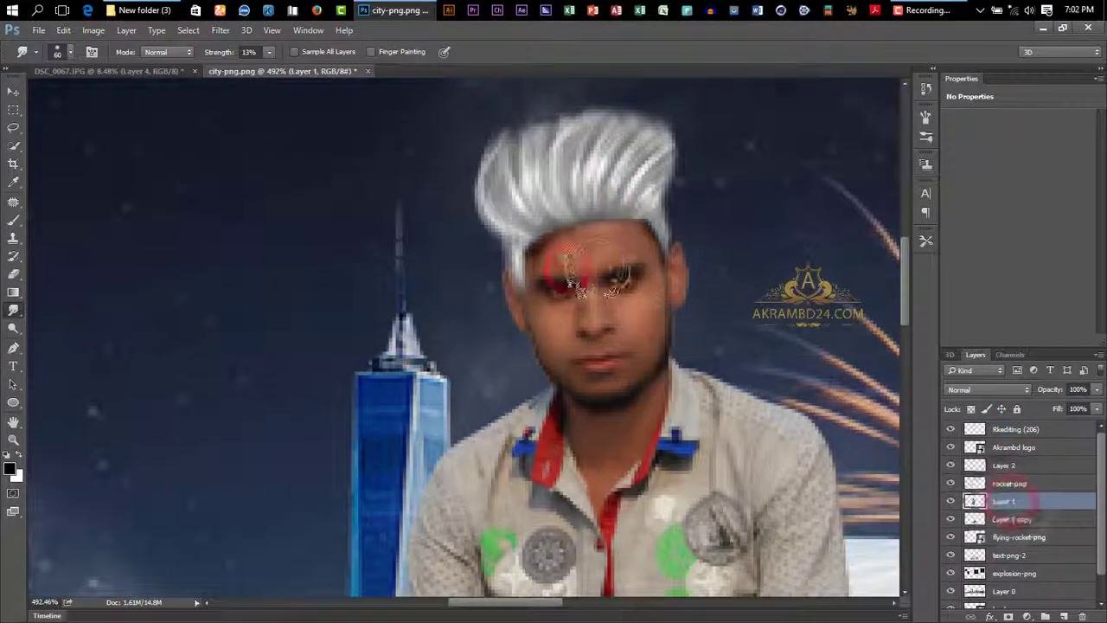
{"action": "left_click_drag", "start_coordinate": [232, 53], "coordinate": [259, 52]}
{"action": "left_click", "coordinate": [540, 251]}
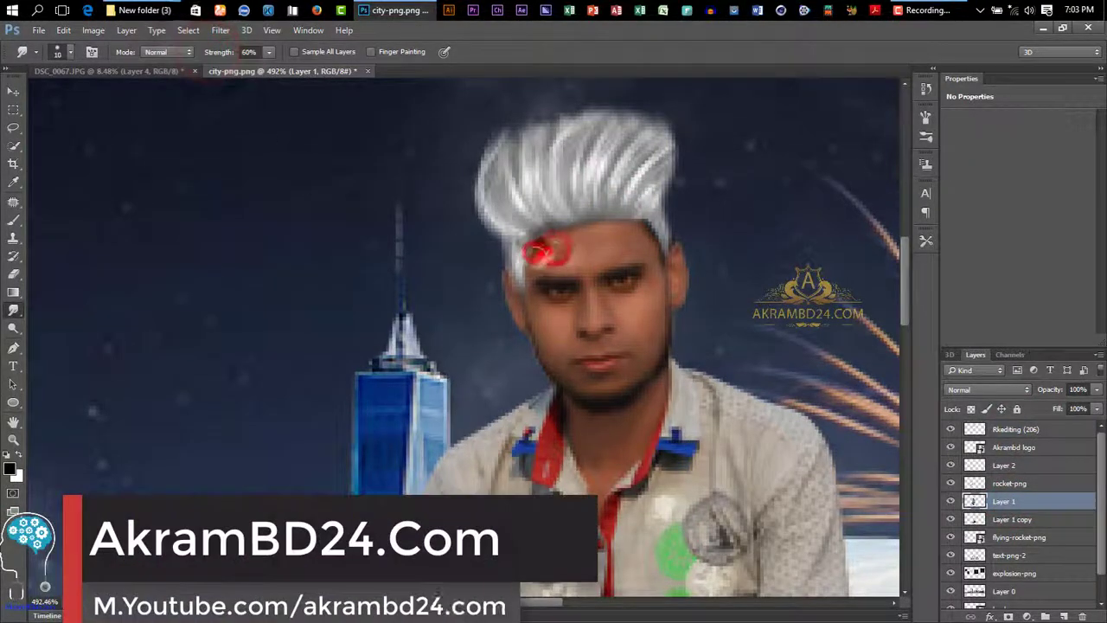
{"action": "left_click_drag", "start_coordinate": [630, 229], "coordinate": [647, 253]}
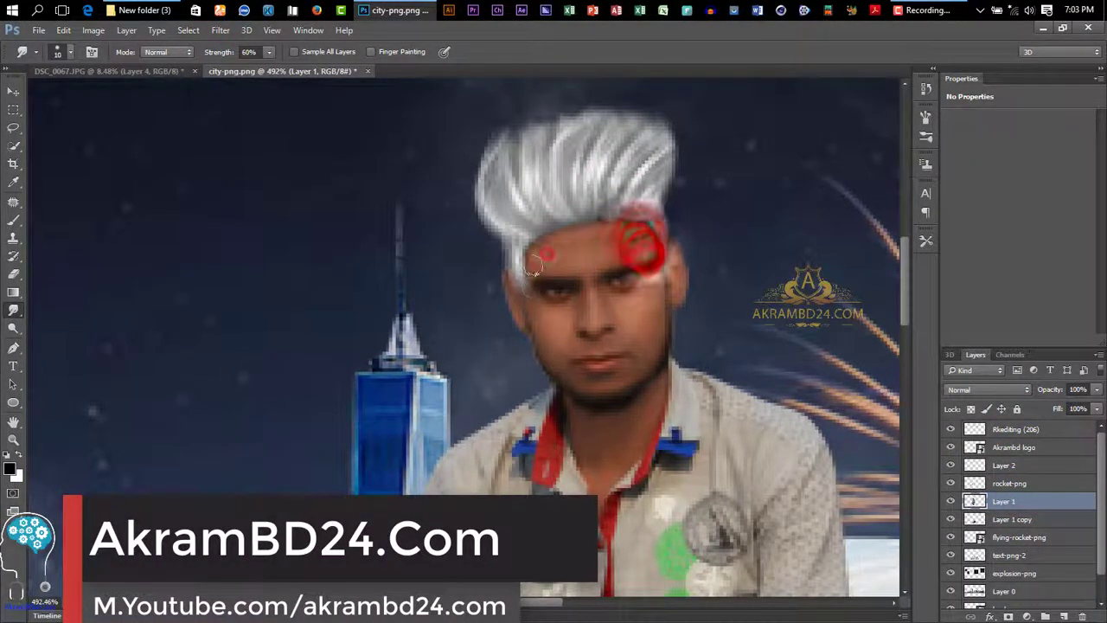
{"action": "mouse_move", "coordinate": [535, 267]}
{"action": "left_mouse_down"}
{"action": "mouse_move", "coordinate": [510, 251]}
{"action": "mouse_move", "coordinate": [606, 233]}
{"action": "left_mouse_up"}
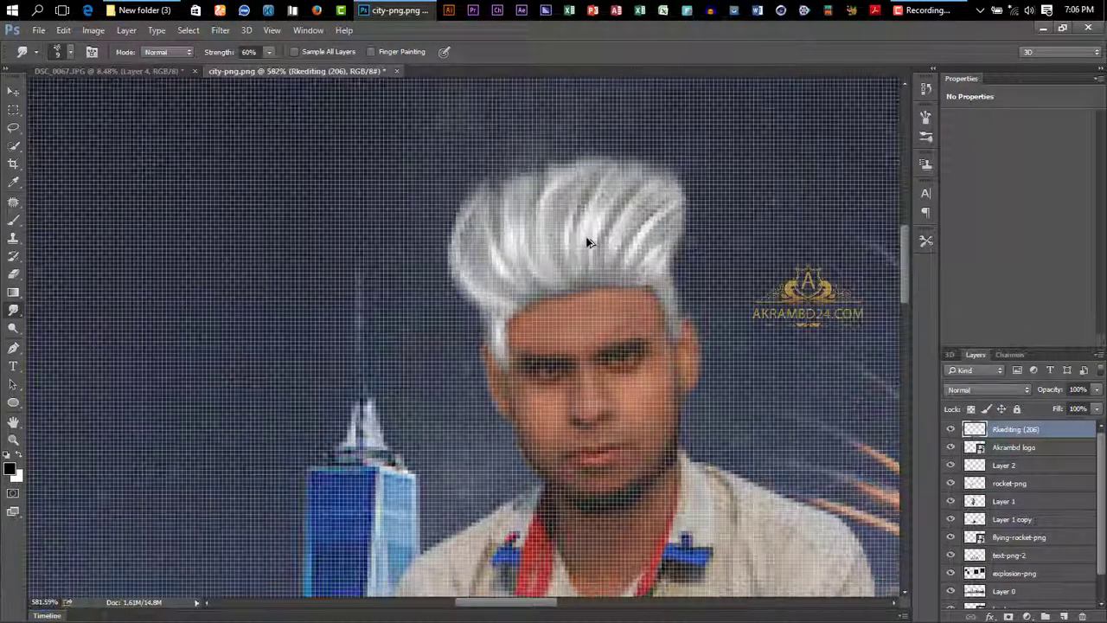
Step: With a size-30 smudge brush, pull swept wisps out from the hair's outer edge
{"action": "right_click", "coordinate": [476, 364]}
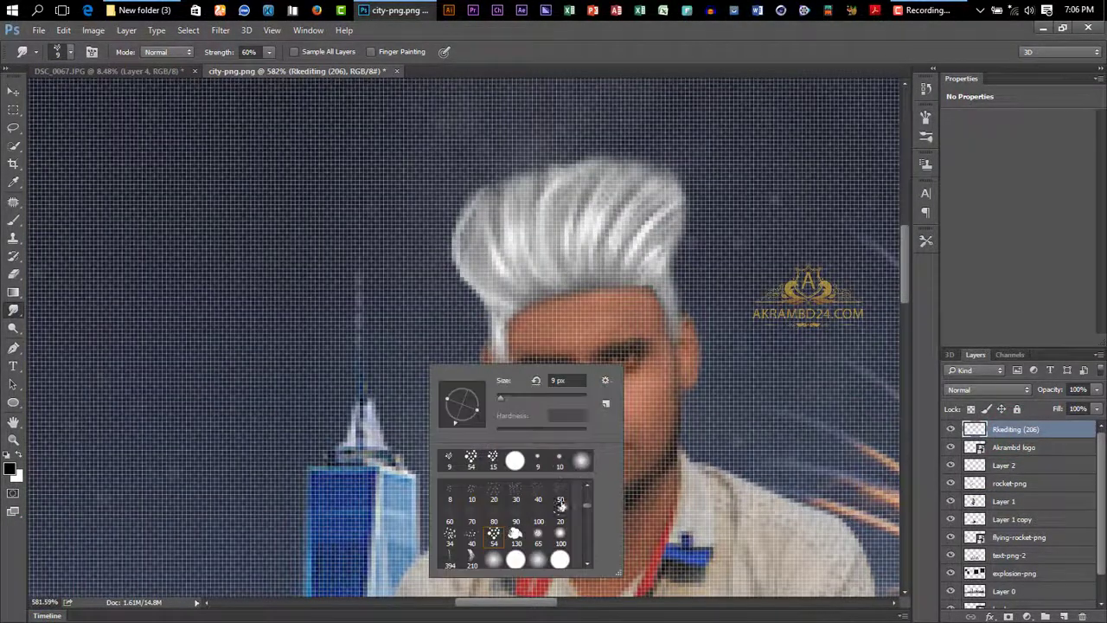
{"action": "left_click", "coordinate": [519, 34]}
{"action": "left_click", "coordinate": [408, 223]}
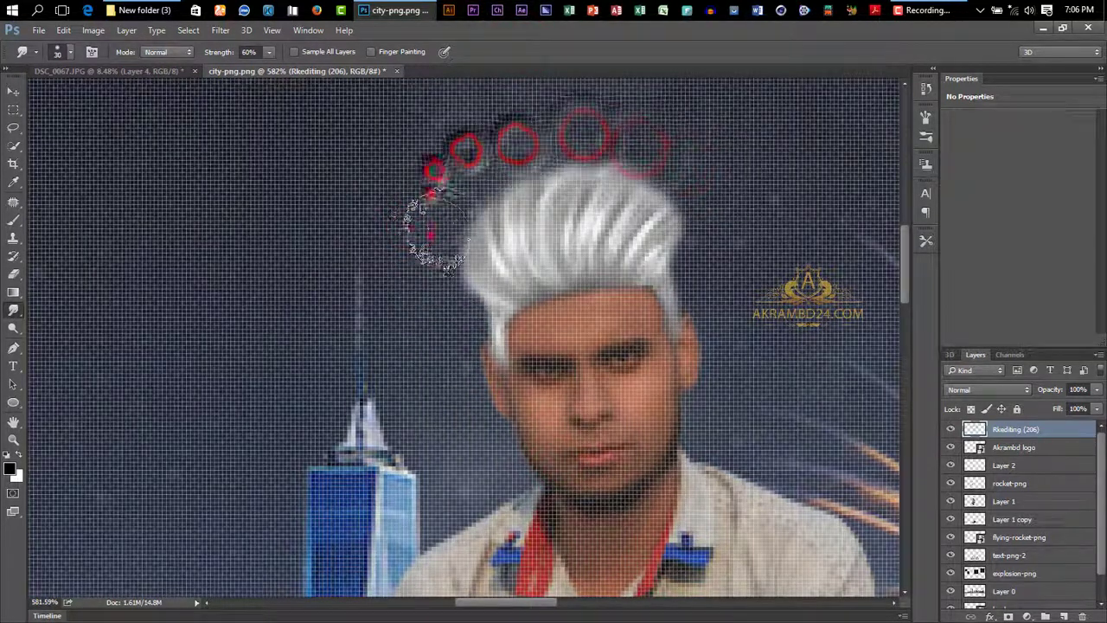
{"action": "left_click_drag", "start_coordinate": [713, 169], "coordinate": [437, 293]}
{"action": "left_click", "coordinate": [415, 356]}
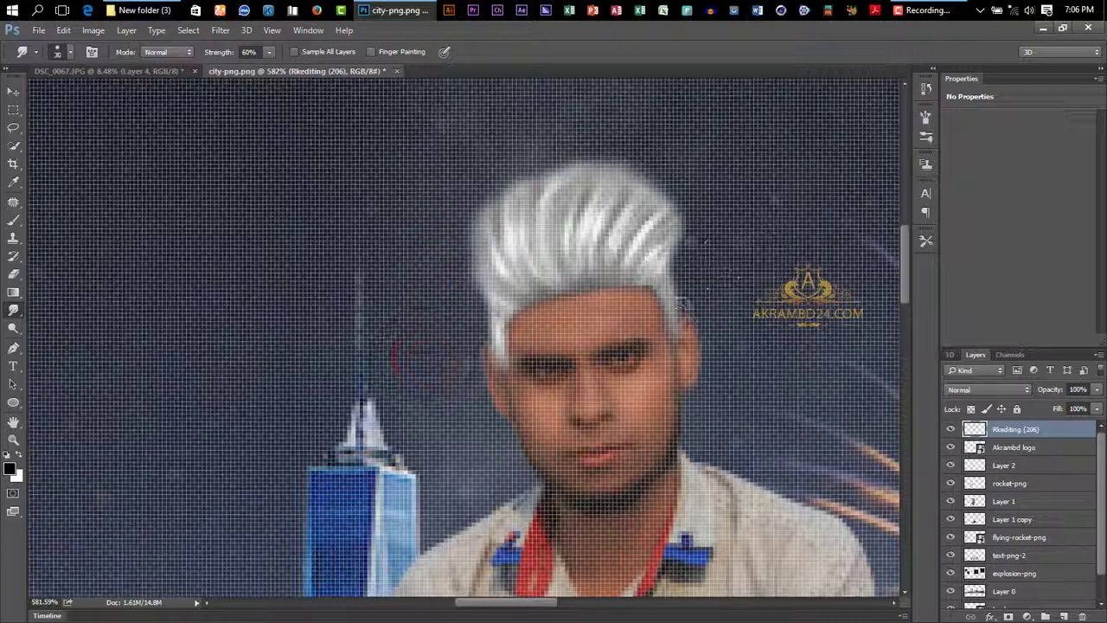
{"action": "scroll", "coordinate": [688, 301], "scroll_direction": "down", "scroll_amount": 3}
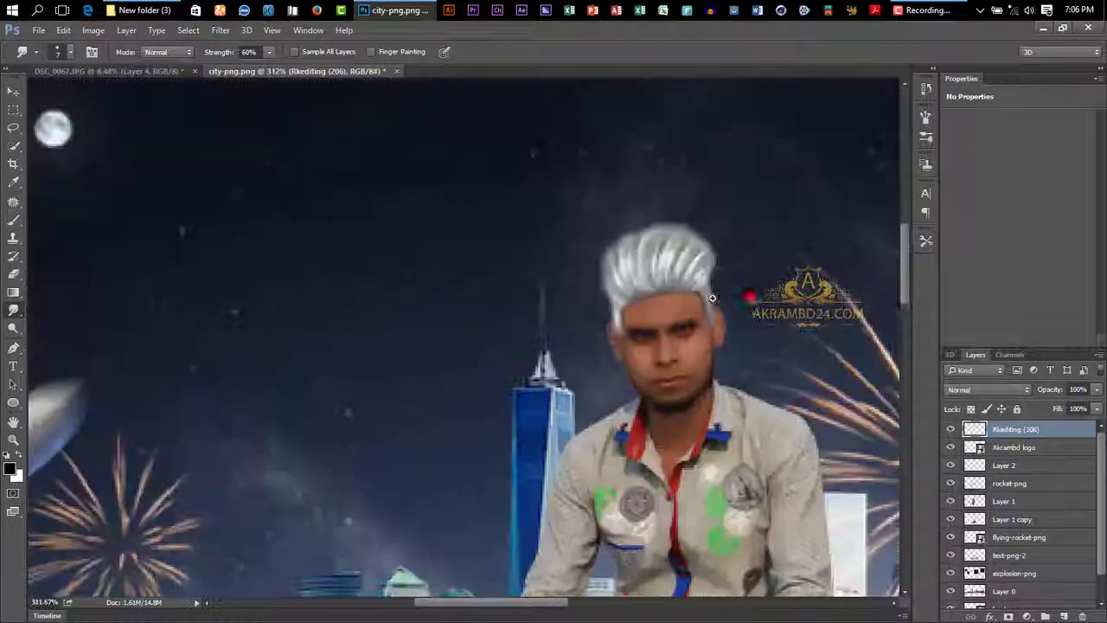
{"action": "scroll", "coordinate": [627, 313], "scroll_direction": "up", "scroll_amount": 3}
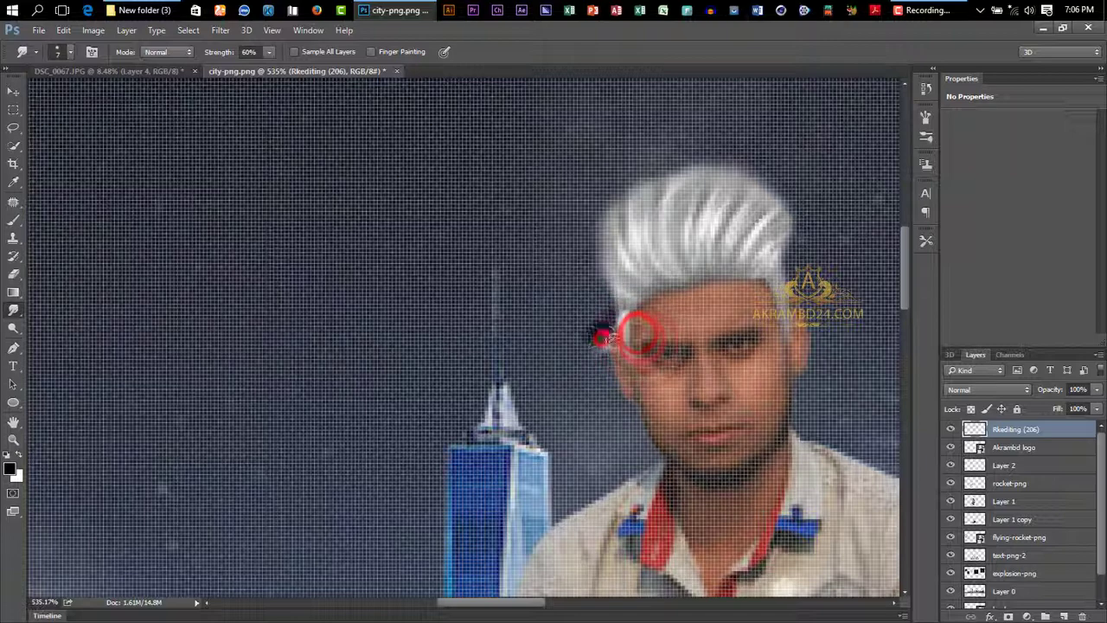
{"action": "scroll", "coordinate": [785, 356], "scroll_direction": "down", "scroll_amount": 5}
{"action": "scroll", "coordinate": [786, 357], "scroll_direction": "down", "scroll_amount": 3}
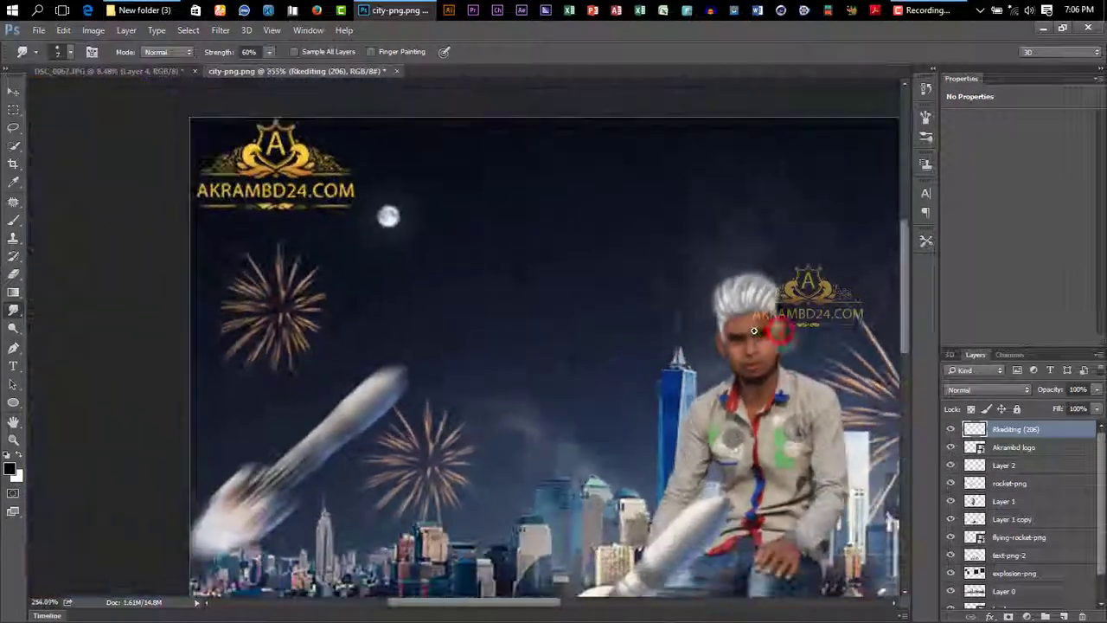
{"action": "scroll", "coordinate": [785, 356], "scroll_direction": "down", "scroll_amount": 2}
{"action": "left_click", "coordinate": [220, 30]}
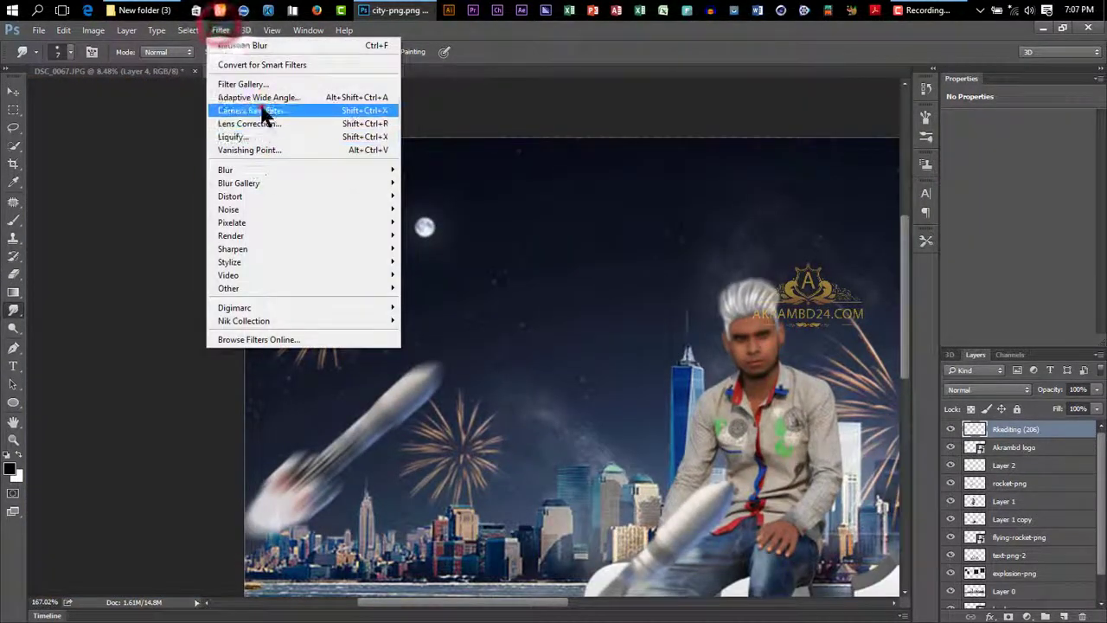
Step: Darken the hair in Camera Raw with lower Exposure and higher Contrast and Clarity
{"action": "left_click", "coordinate": [261, 107]}
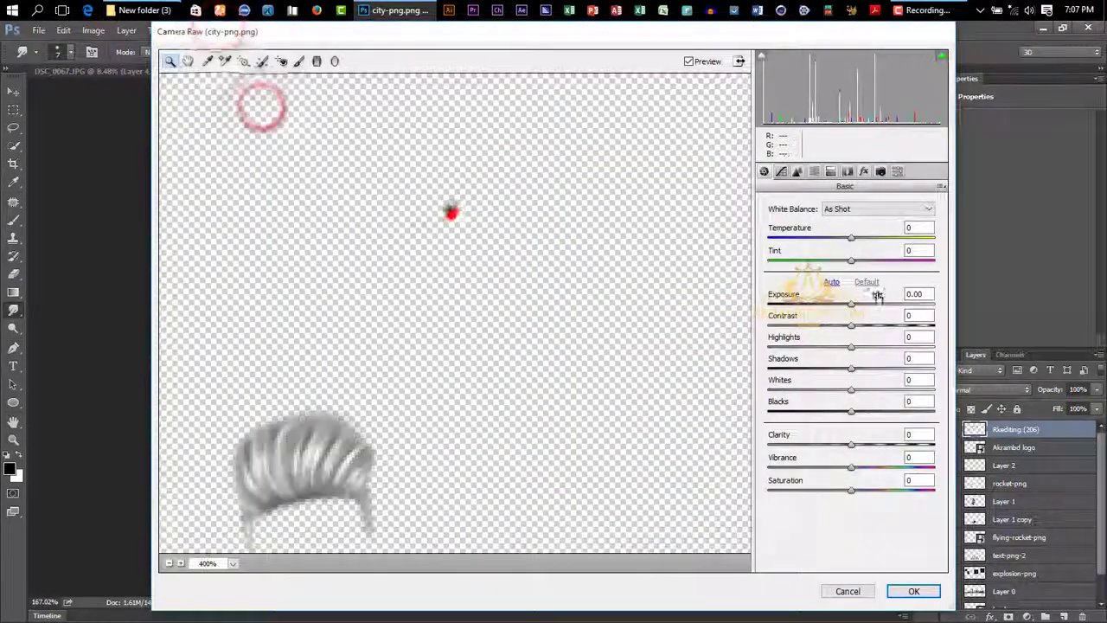
{"action": "mouse_move", "coordinate": [851, 303]}
{"action": "left_mouse_down"}
{"action": "mouse_move", "coordinate": [800, 303]}
{"action": "mouse_move", "coordinate": [866, 325]}
{"action": "left_mouse_up"}
{"action": "left_click_drag", "start_coordinate": [851, 444], "coordinate": [872, 444]}
{"action": "left_click", "coordinate": [852, 411]}
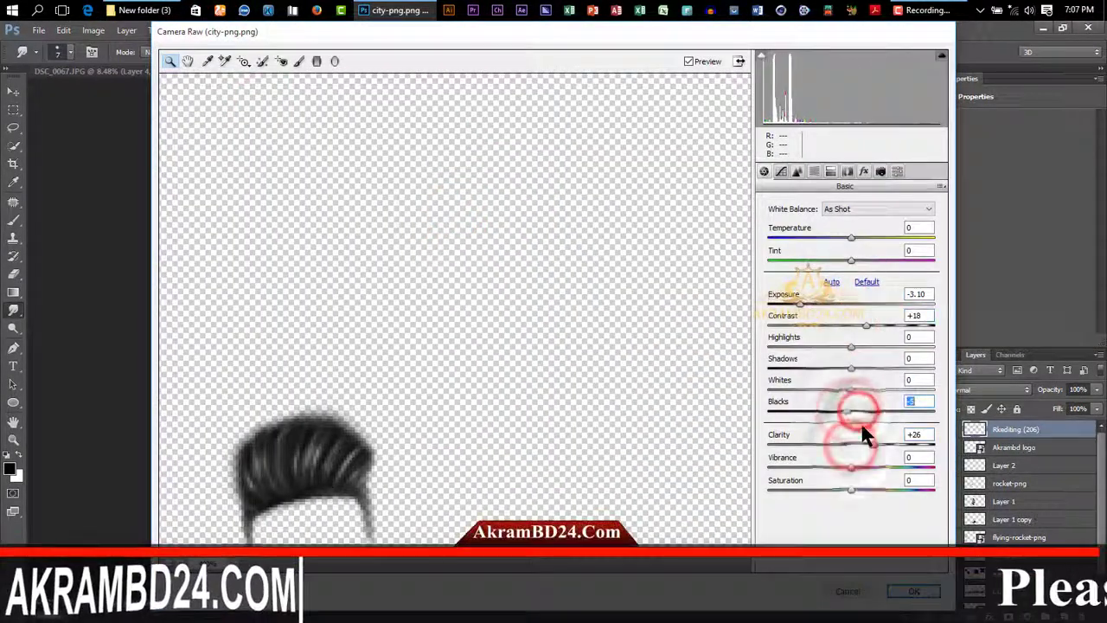
{"action": "left_click", "coordinate": [790, 301]}
{"action": "key", "text": "Return"}
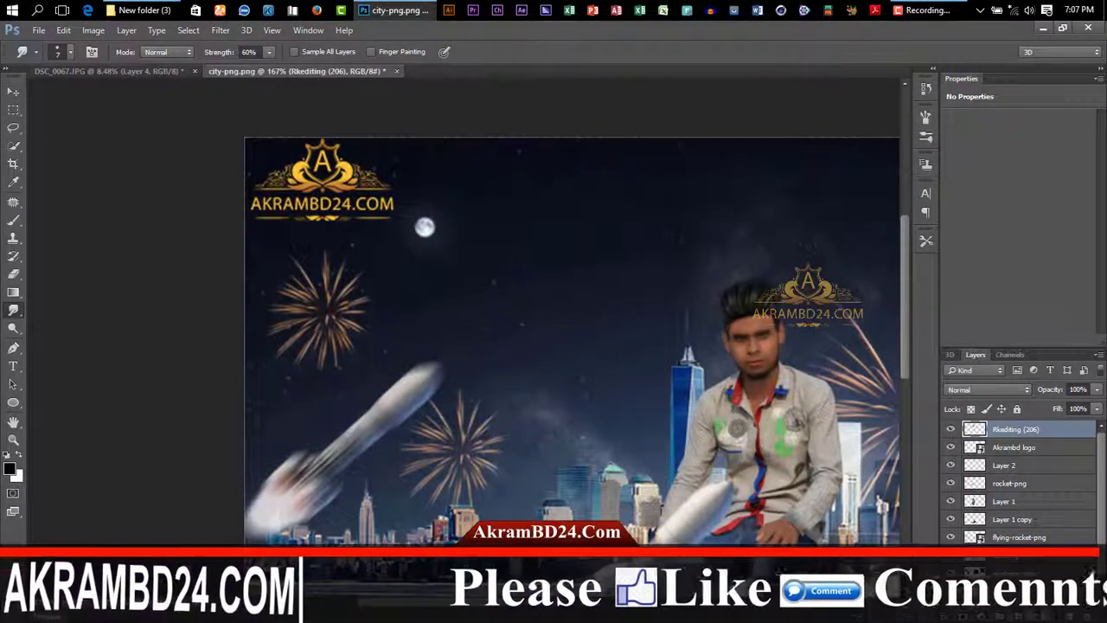
Step: Touch up the hair using a soft brush and the Eraser
{"action": "scroll", "coordinate": [759, 303], "scroll_direction": "up", "scroll_amount": 5}
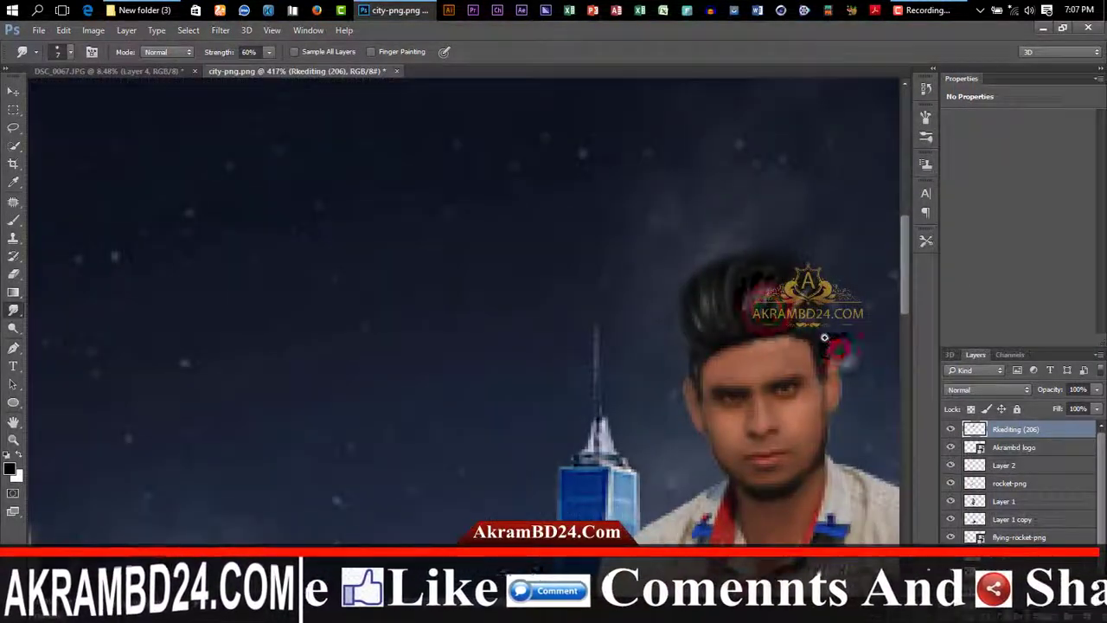
{"action": "scroll", "coordinate": [778, 361], "scroll_direction": "up", "scroll_amount": 3}
{"action": "scroll", "coordinate": [826, 359], "scroll_direction": "down", "scroll_amount": 6}
{"action": "scroll", "coordinate": [789, 232], "scroll_direction": "down", "scroll_amount": 4}
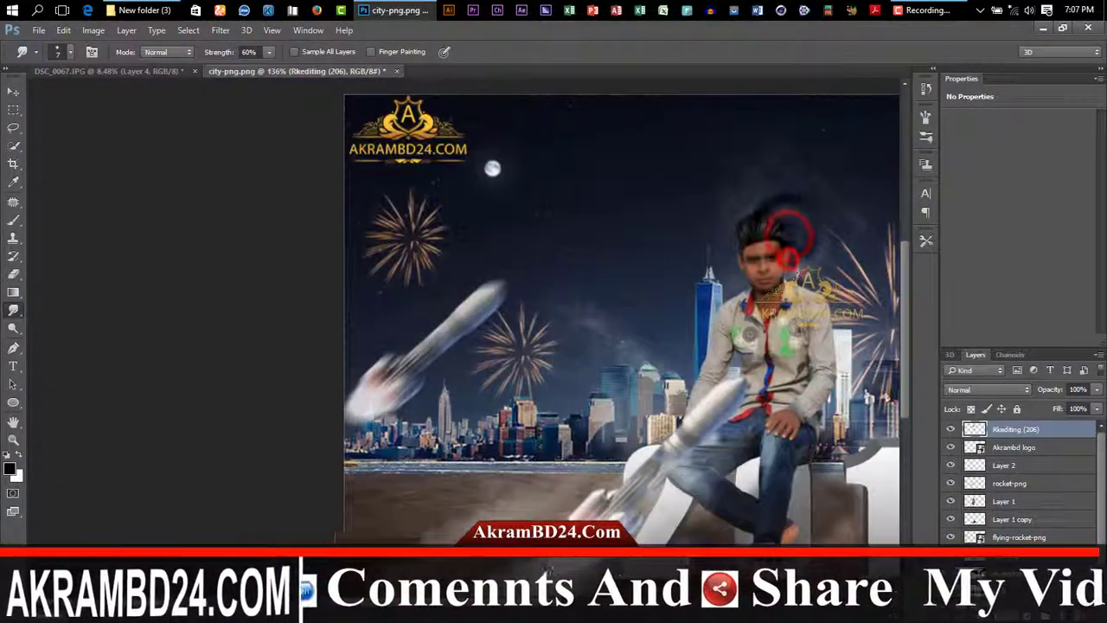
{"action": "scroll", "coordinate": [247, 346], "scroll_direction": "up", "scroll_amount": 3}
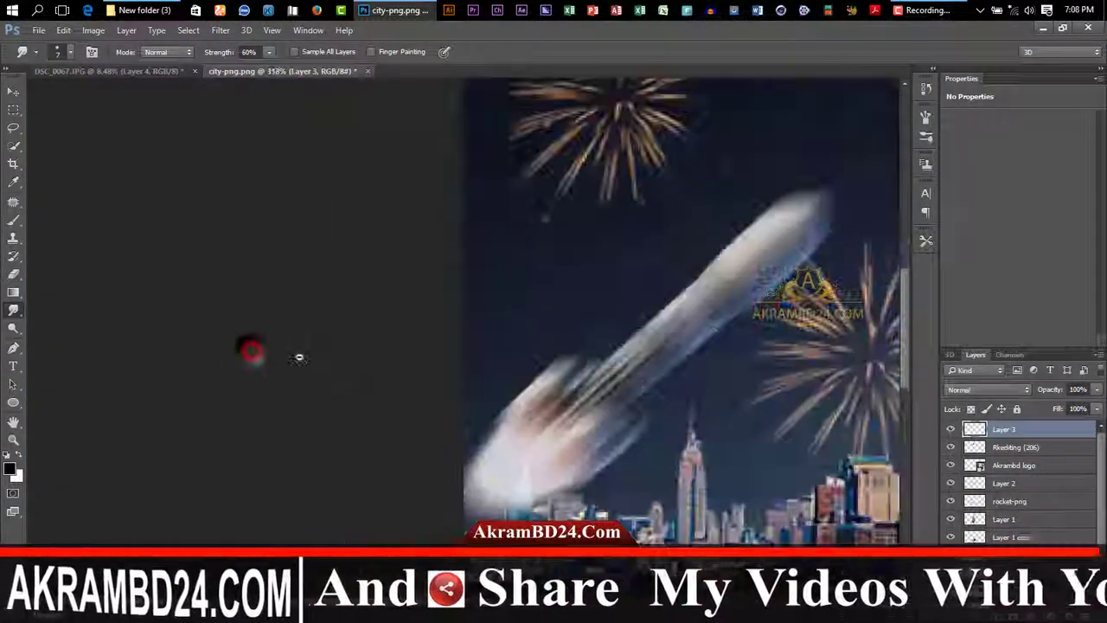
{"action": "scroll", "coordinate": [573, 314], "scroll_direction": "up", "scroll_amount": 3}
{"action": "left_click", "coordinate": [14, 218]}
{"action": "scroll", "coordinate": [626, 195], "scroll_direction": "up", "scroll_amount": 2}
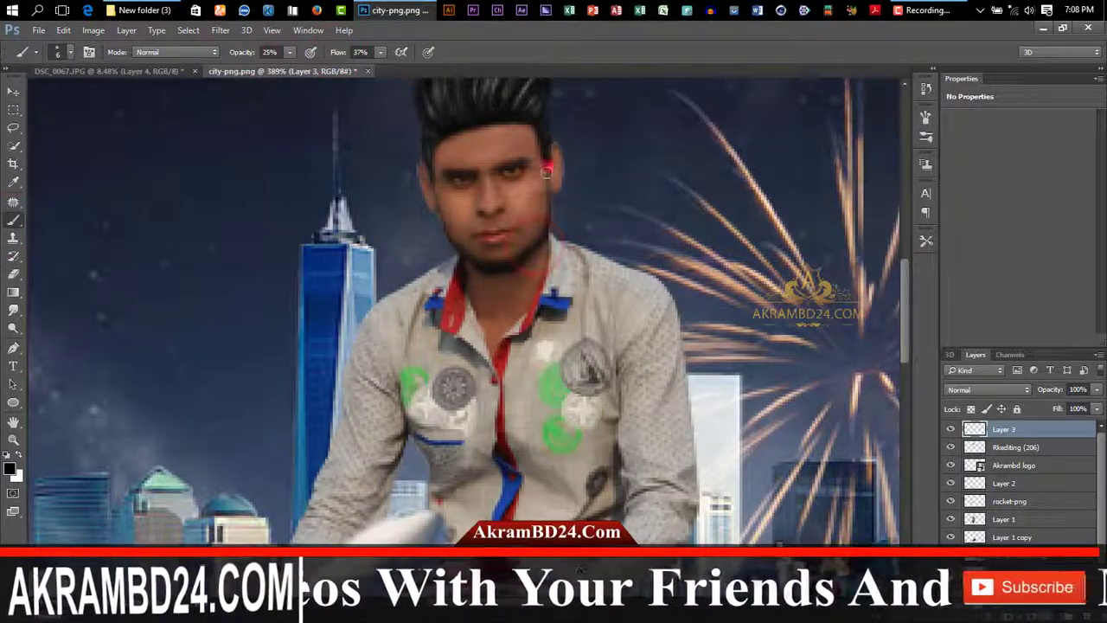
{"action": "scroll", "coordinate": [427, 180], "scroll_direction": "up", "scroll_amount": 1}
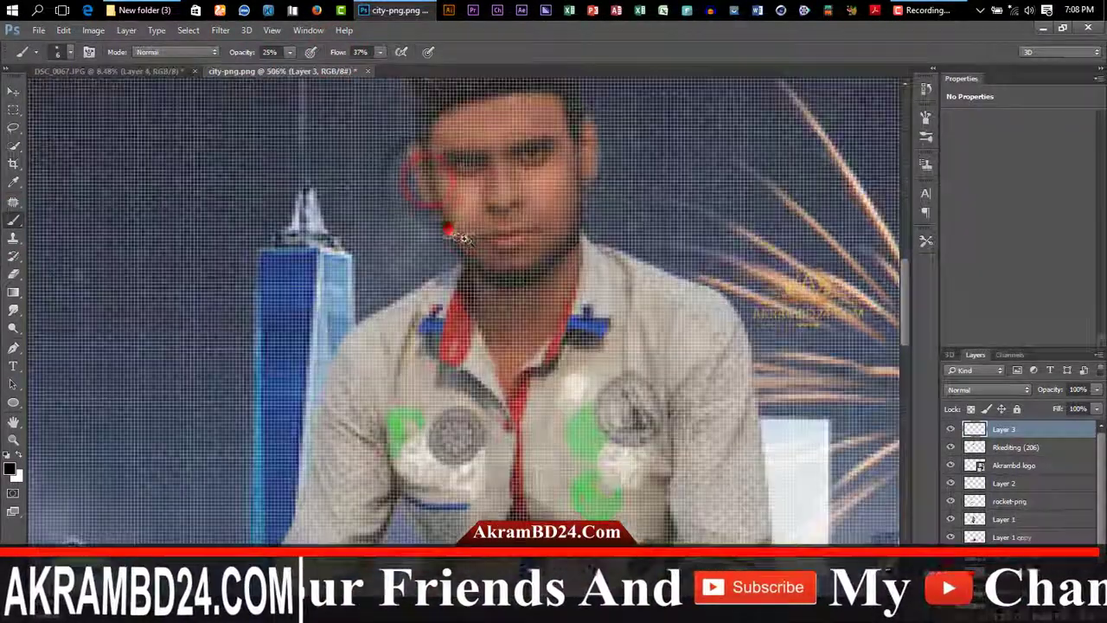
{"action": "key", "text": "e"}
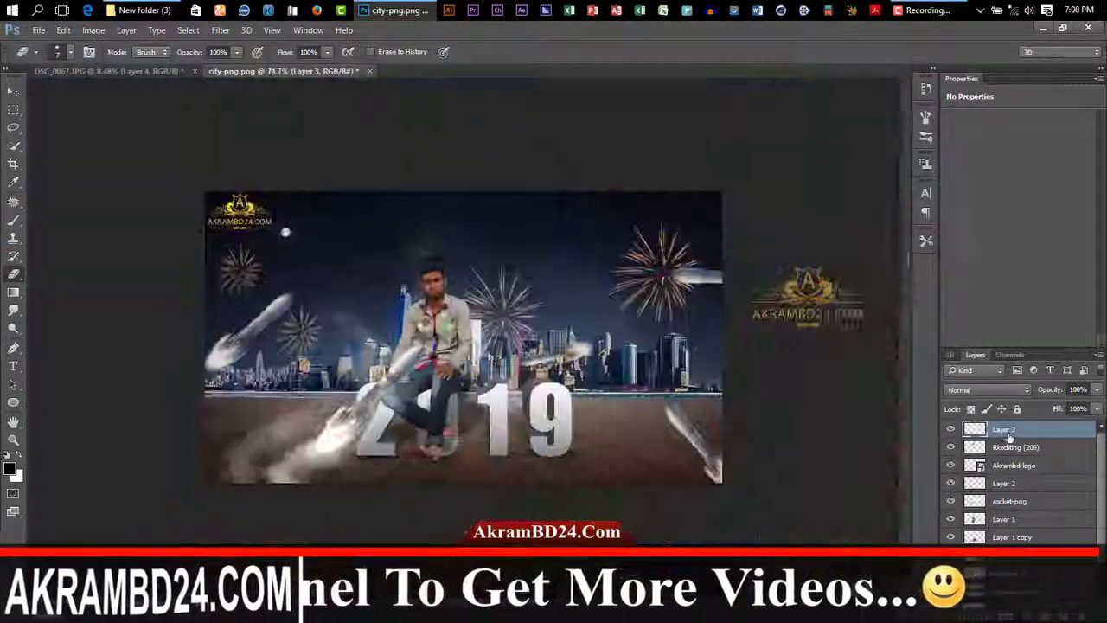
Step: Flatten all layers into one Background and add a -44 Camera Raw vignette
{"action": "right_click", "coordinate": [1008, 439]}
{"action": "left_click", "coordinate": [870, 463]}
{"action": "left_click", "coordinate": [220, 30]}
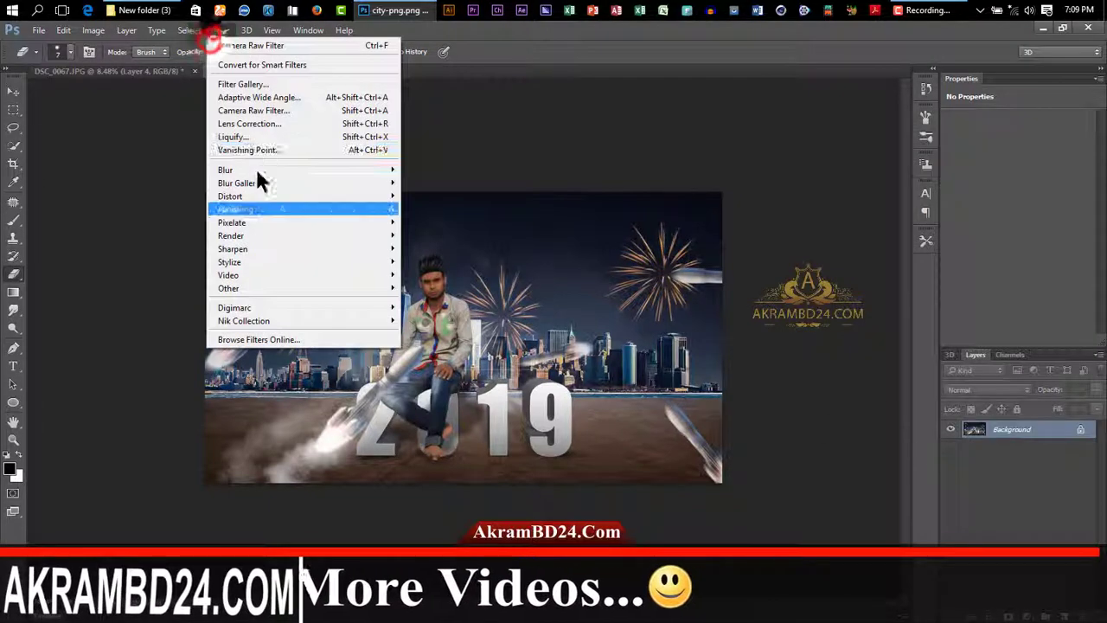
{"action": "left_click", "coordinate": [284, 109]}
{"action": "left_click", "coordinate": [863, 171]}
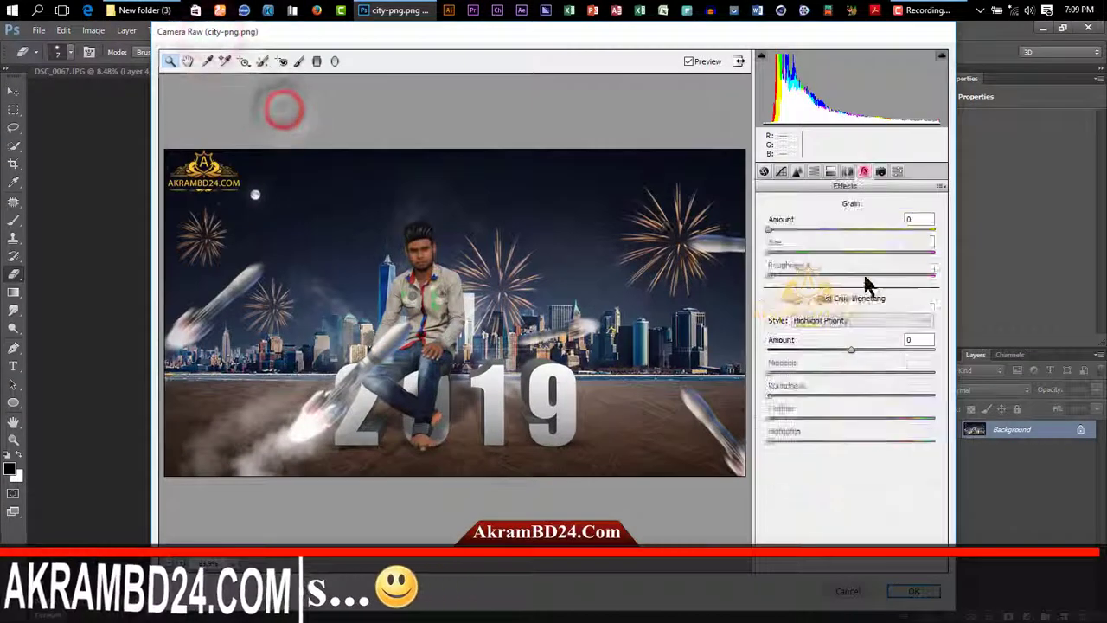
{"action": "left_click_drag", "start_coordinate": [851, 339], "coordinate": [815, 339]}
{"action": "left_click", "coordinate": [912, 592]}
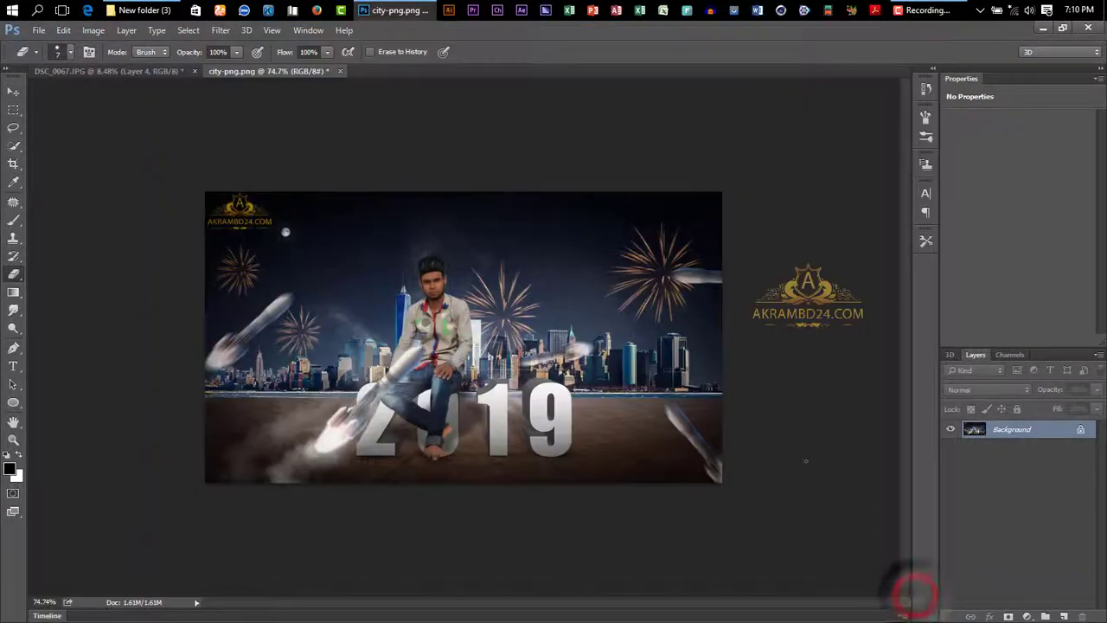
Step: Paste the Happy New Year title, widen it and place it in the upper middle above the man
{"action": "key", "text": "ctrl+v"}
{"action": "key", "text": "ctrl+t"}
{"action": "left_click_drag", "start_coordinate": [459, 337], "coordinate": [458, 274]}
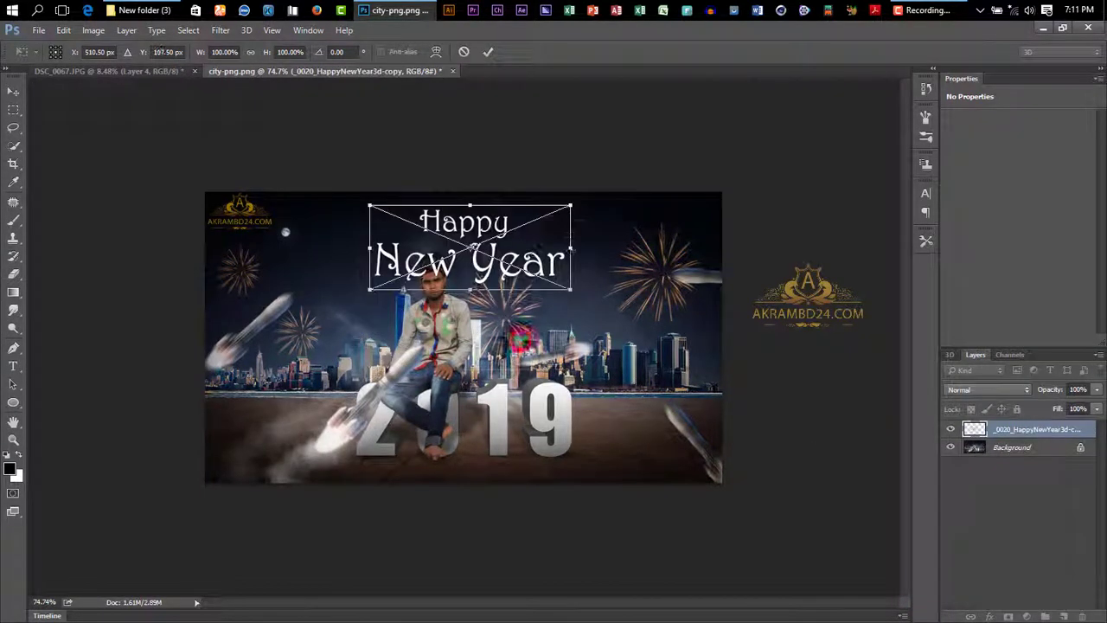
{"action": "mouse_move", "coordinate": [573, 260]}
{"action": "left_mouse_down"}
{"action": "mouse_move", "coordinate": [713, 248]}
{"action": "mouse_move", "coordinate": [615, 258]}
{"action": "left_mouse_up"}
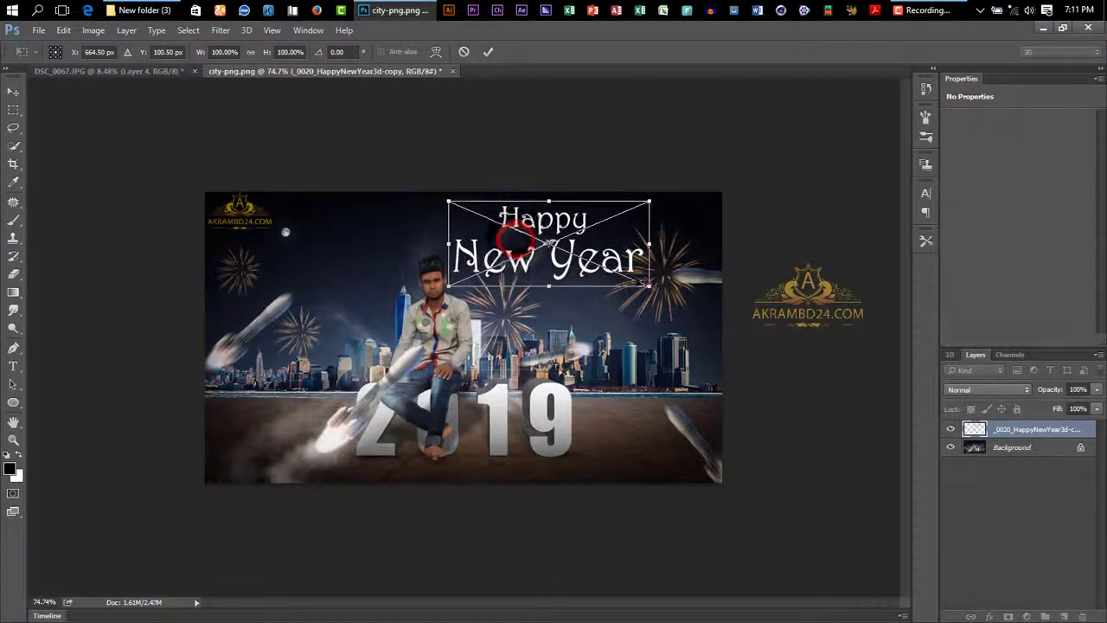
{"action": "left_click", "coordinate": [488, 51]}
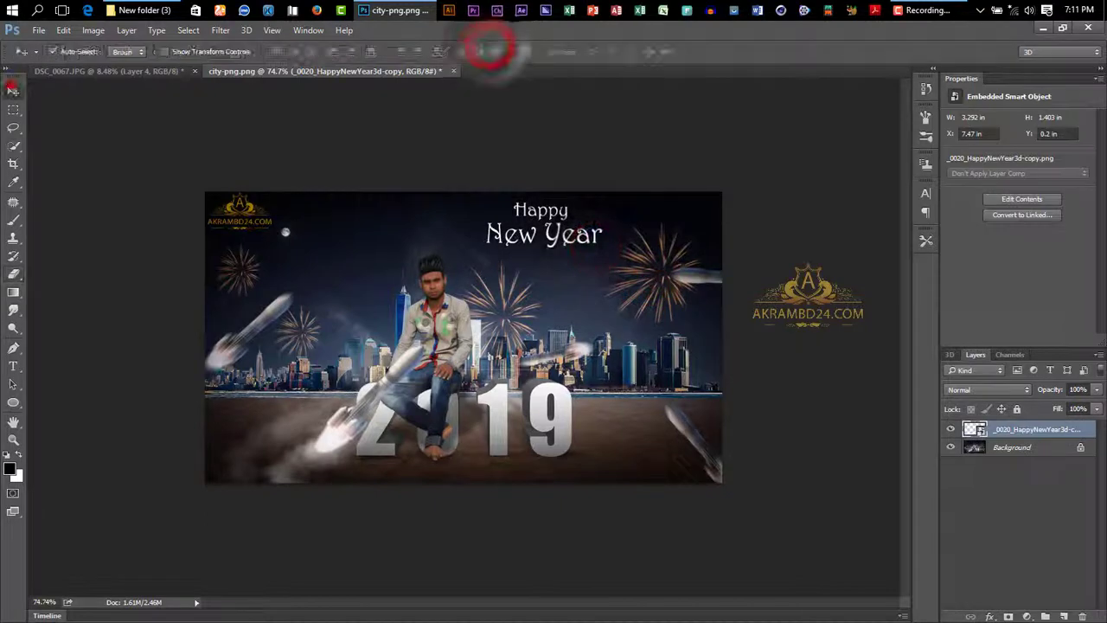
{"action": "left_click", "coordinate": [13, 90]}
{"action": "left_click_drag", "start_coordinate": [578, 252], "coordinate": [568, 236]}
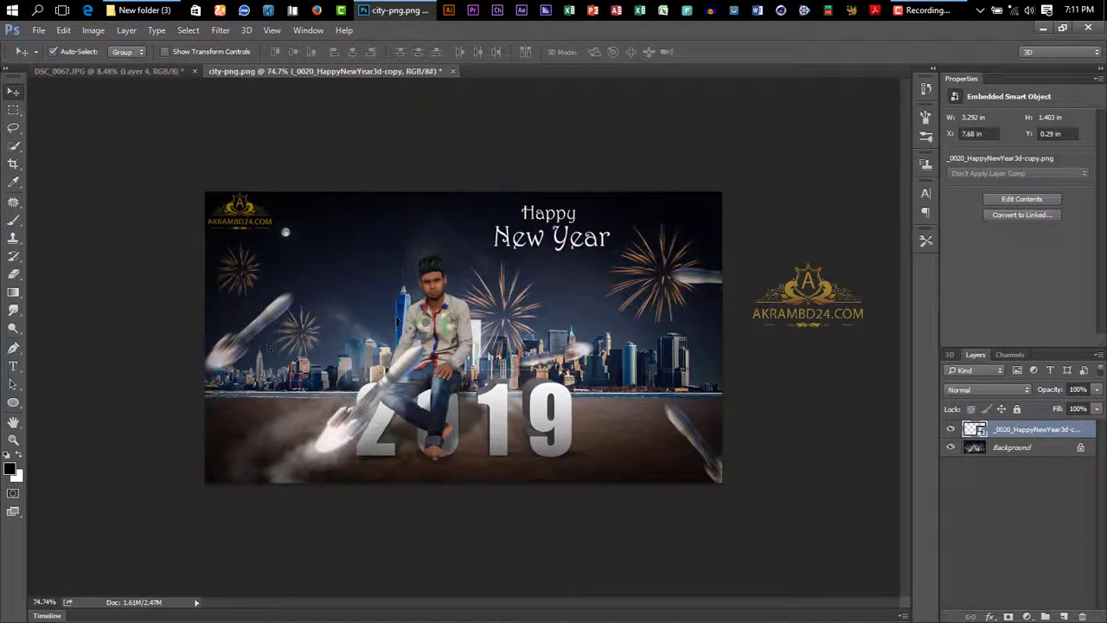
Step: Save the poster as a JPEG named 'Happy New Year' in New folder (3)
{"action": "left_click", "coordinate": [38, 30]}
{"action": "left_click", "coordinate": [61, 180]}
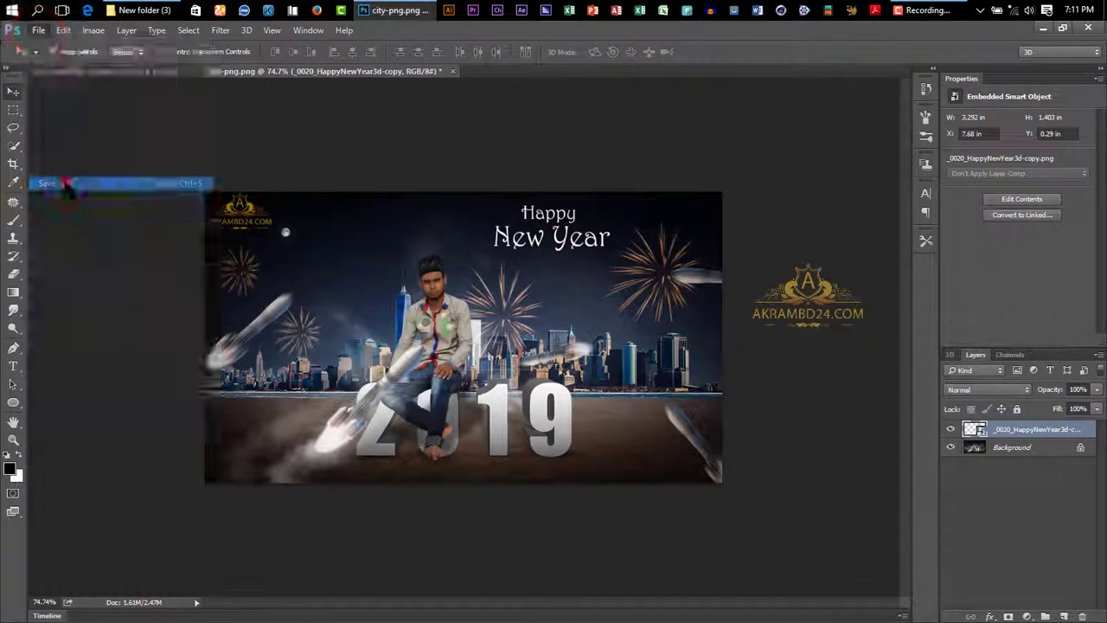
{"action": "left_click", "coordinate": [148, 308]}
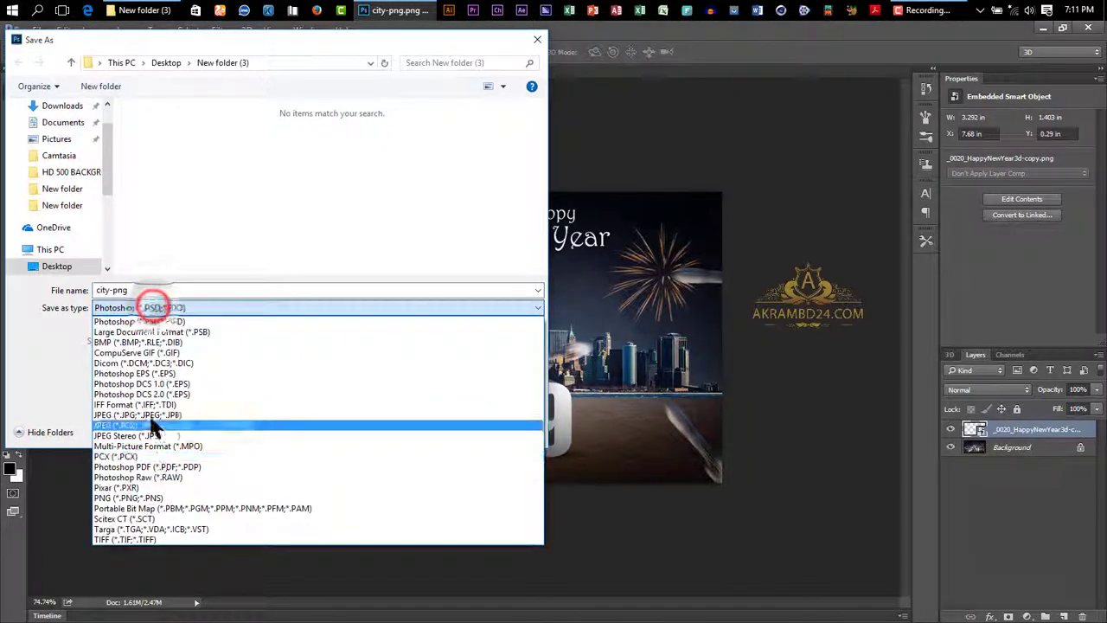
{"action": "left_click", "coordinate": [156, 416]}
{"action": "type", "text": "Hap"}
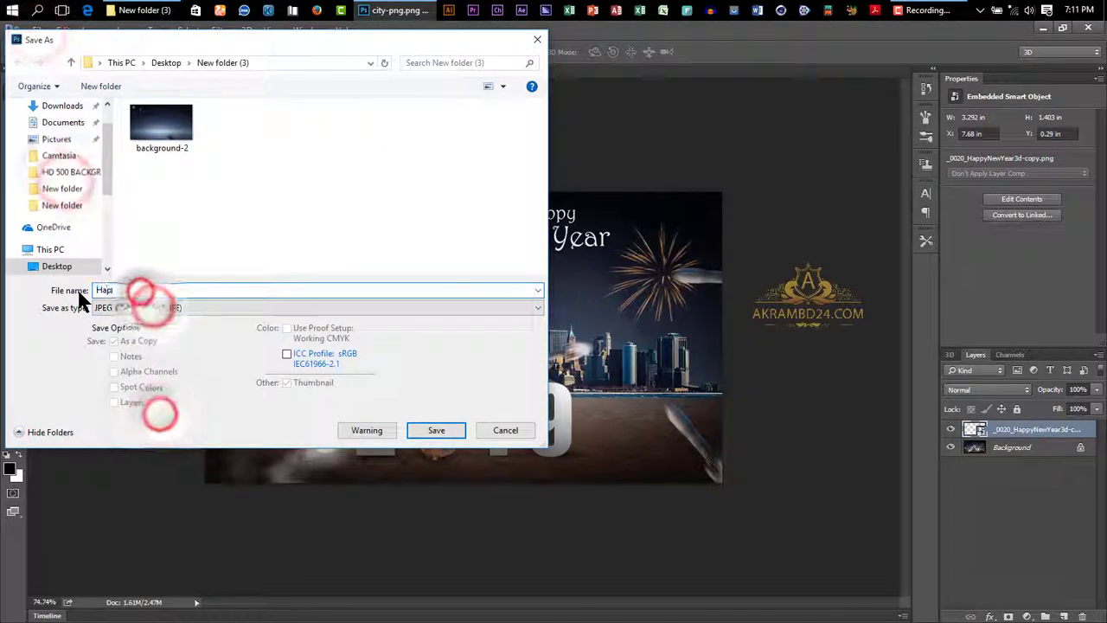
{"action": "type", "text": "py New Year"}
{"action": "left_click", "coordinate": [416, 430]}
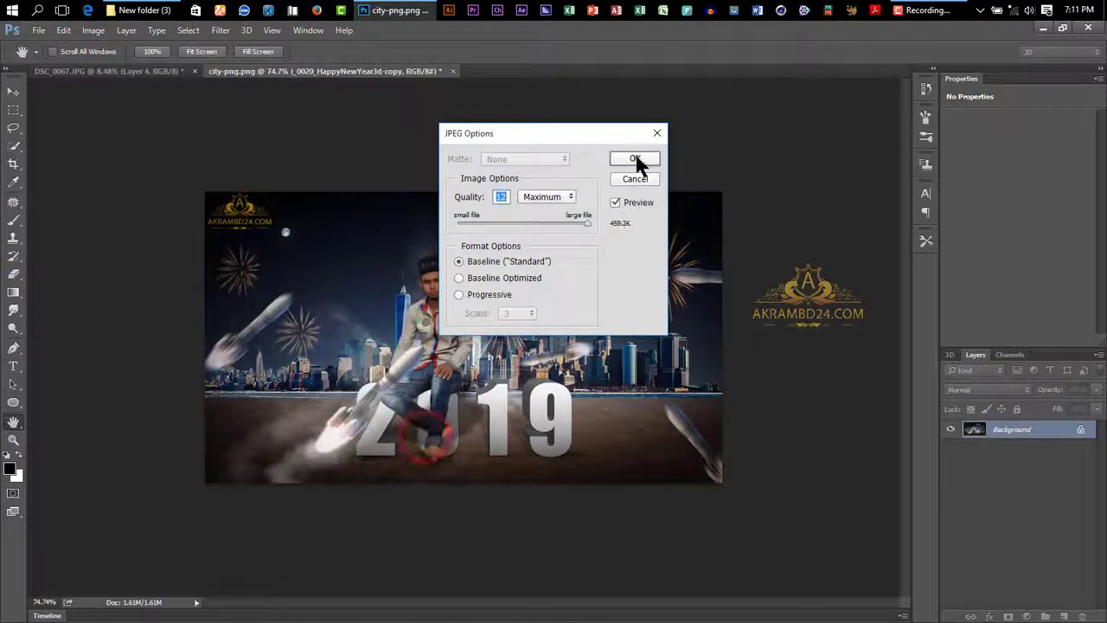